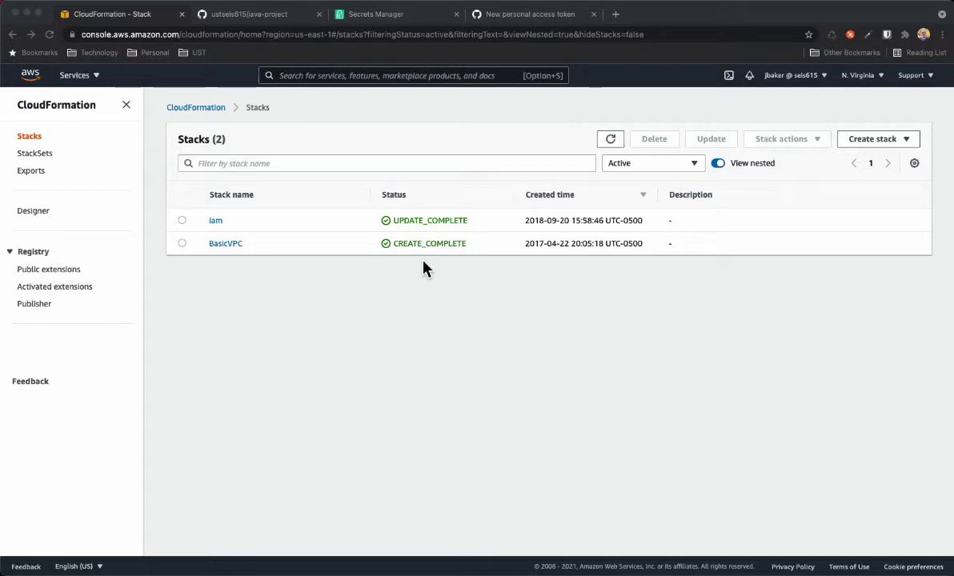
Switch to the browser tab showing the java-project GitHub repository
left_click(254, 22)
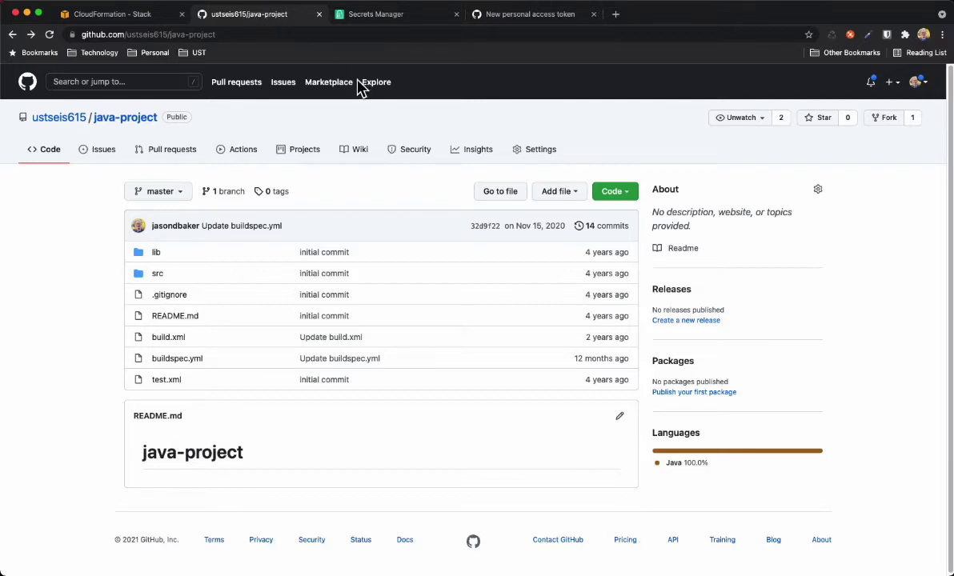
Fork java-project into your personal GitHub account
left_click(887, 124)
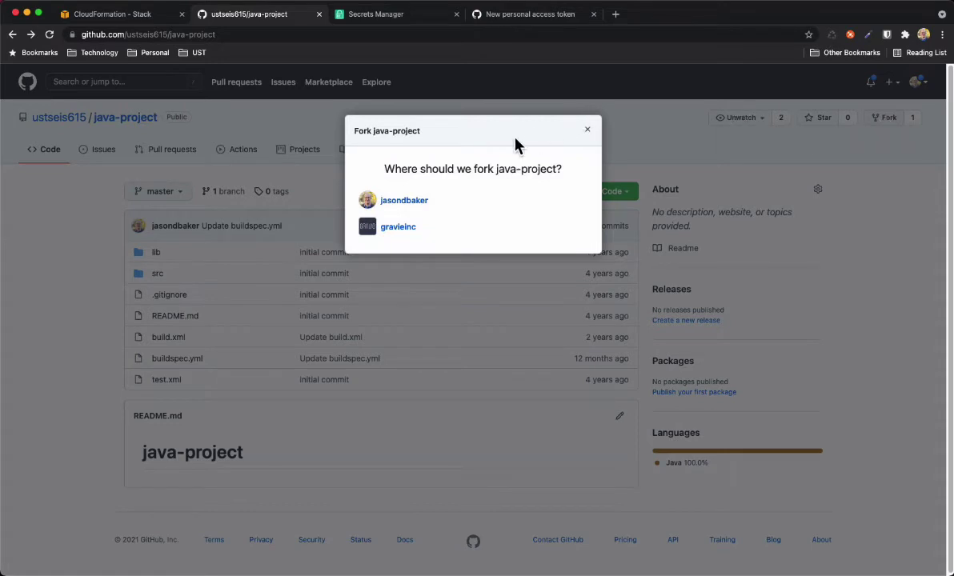
left_click(404, 201)
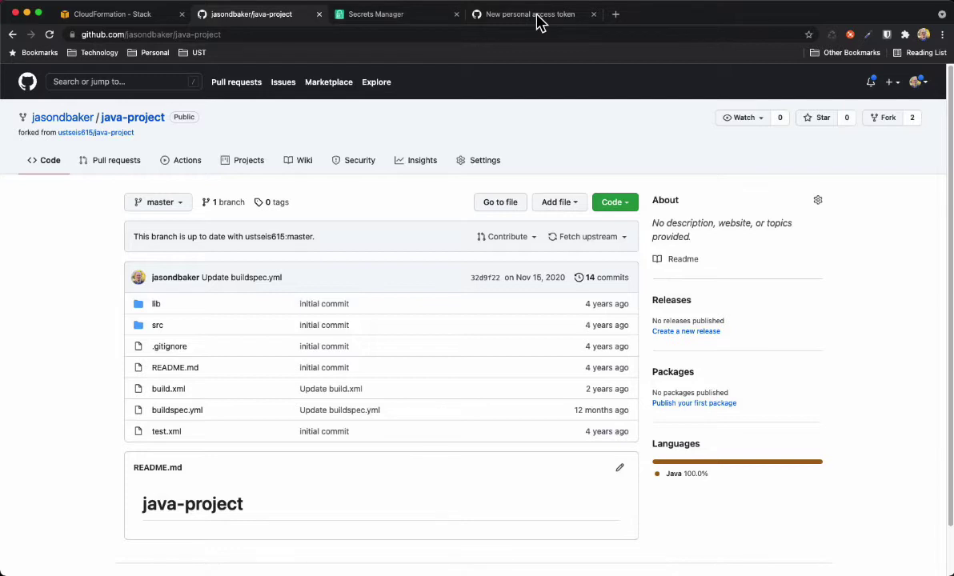
Review the aws-codebuild token form's scopes, including repo and admin:repo_hook
left_click(537, 22)
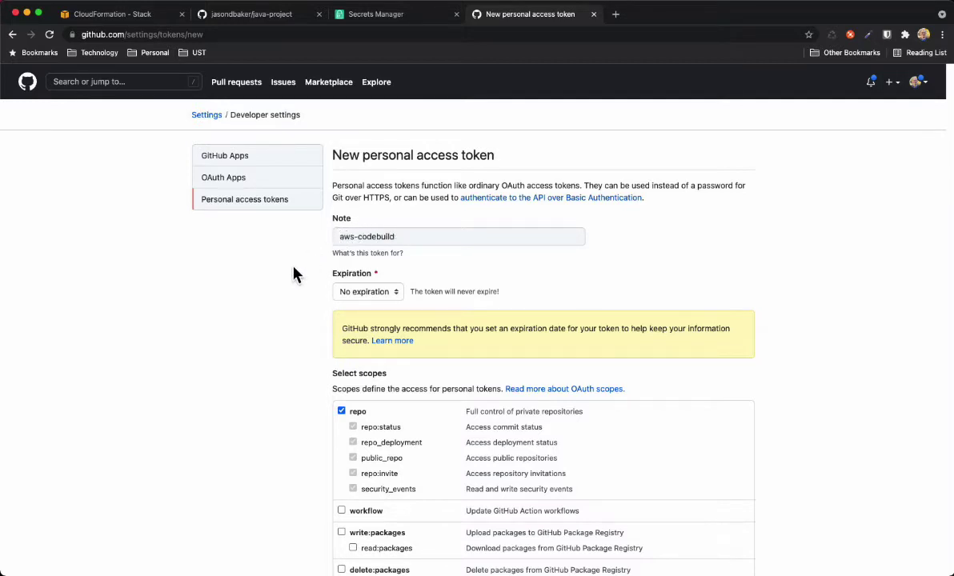
scroll(296, 274, "down", 1)
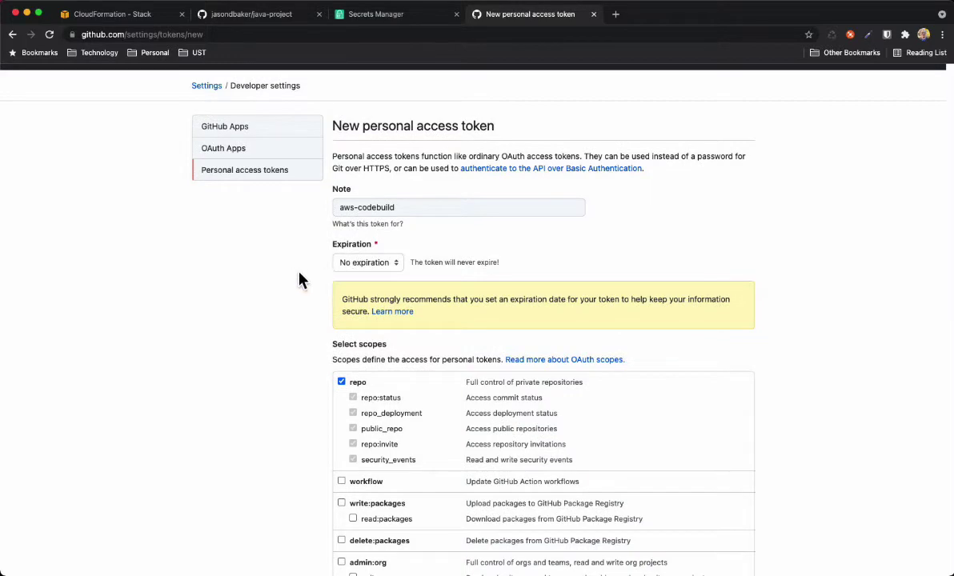
scroll(301, 279, "down", 3)
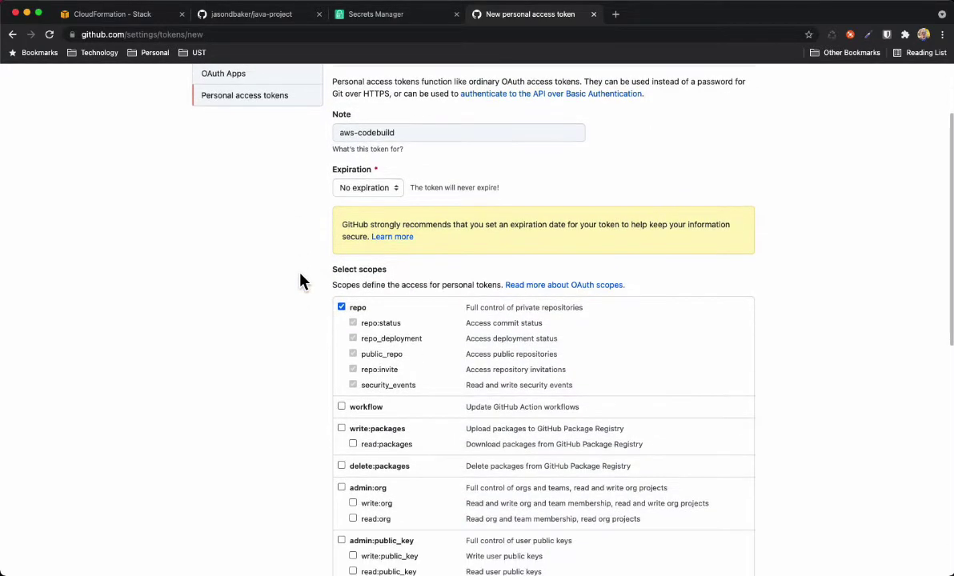
scroll(301, 279, "down", 5)
scroll(300, 280, "down", 1)
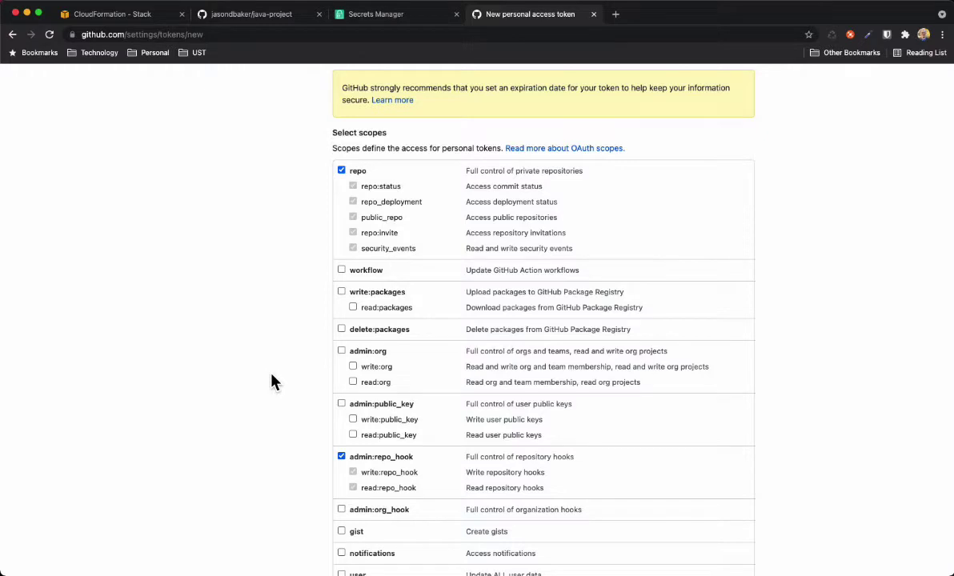
scroll(272, 383, "down", 5)
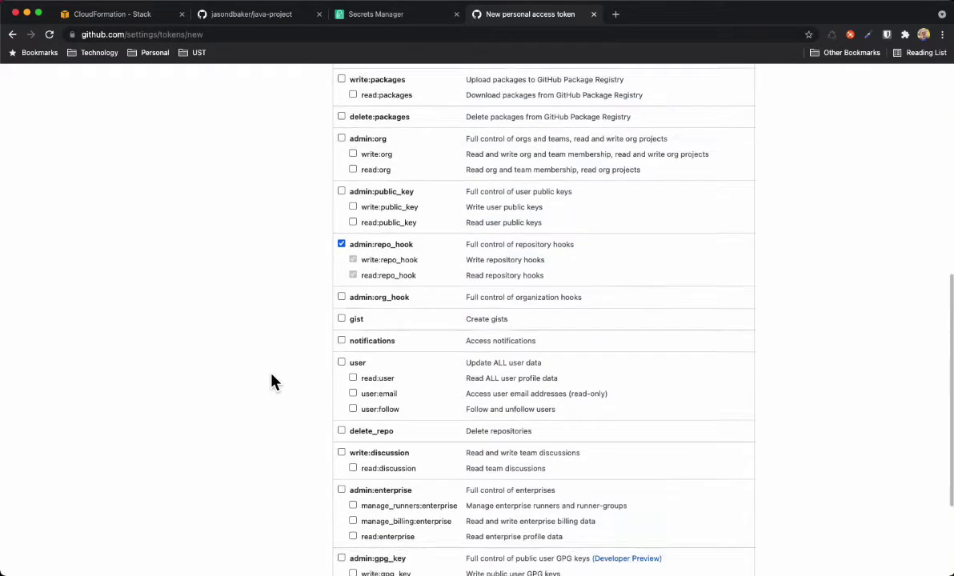
scroll(272, 382, "down", 1)
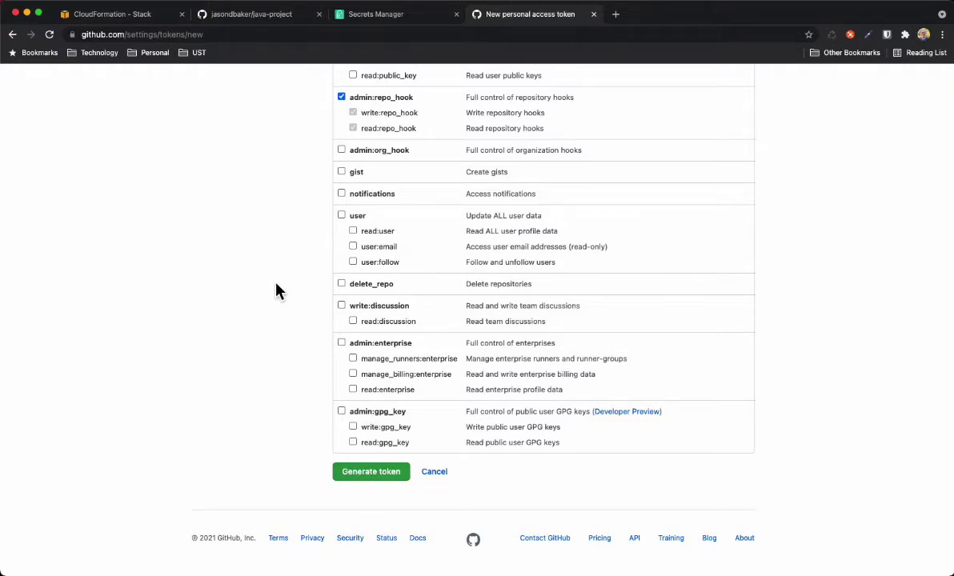
scroll(276, 290, "up", 10)
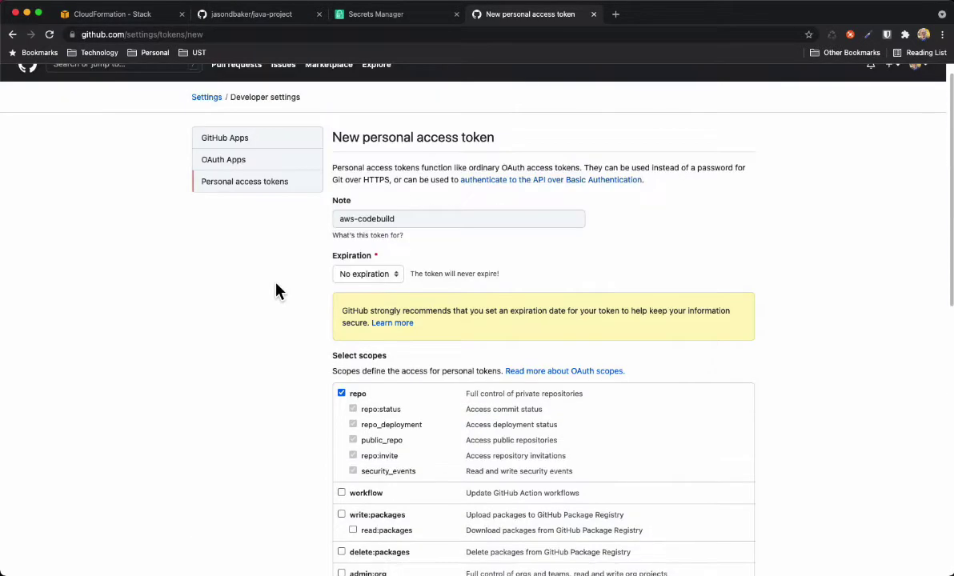
scroll(276, 290, "up", 1)
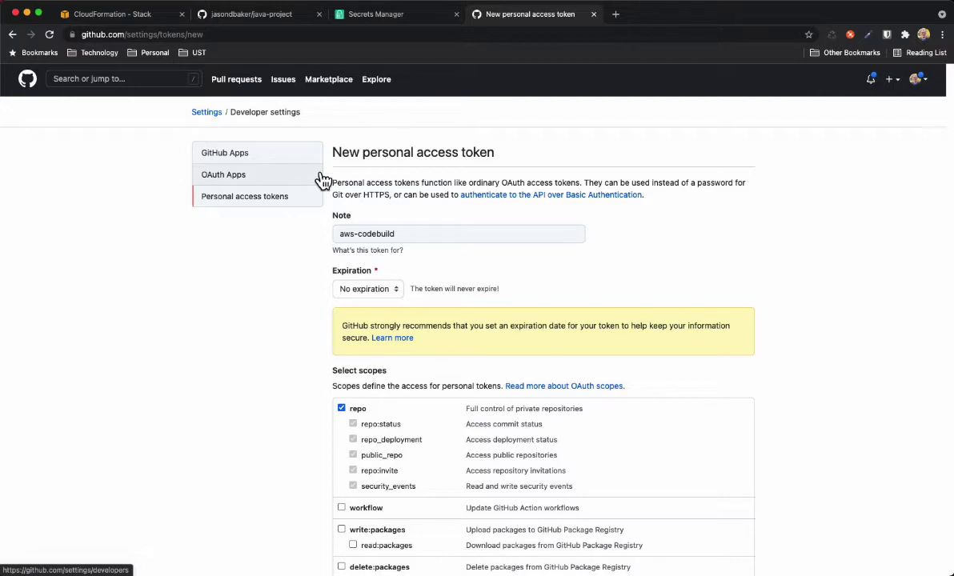
Start storing a new secret from the Secrets Manager secrets list
left_click(392, 24)
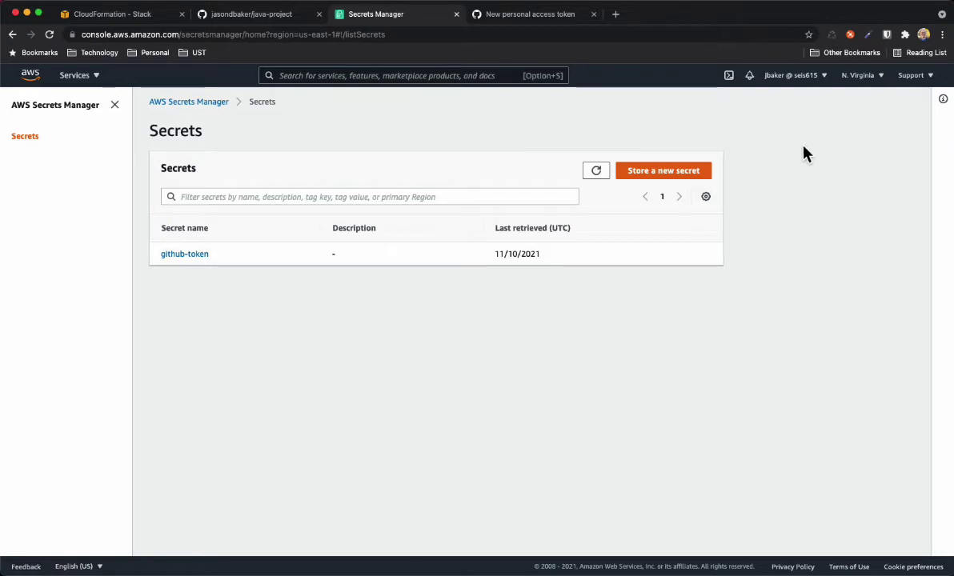
left_click(674, 178)
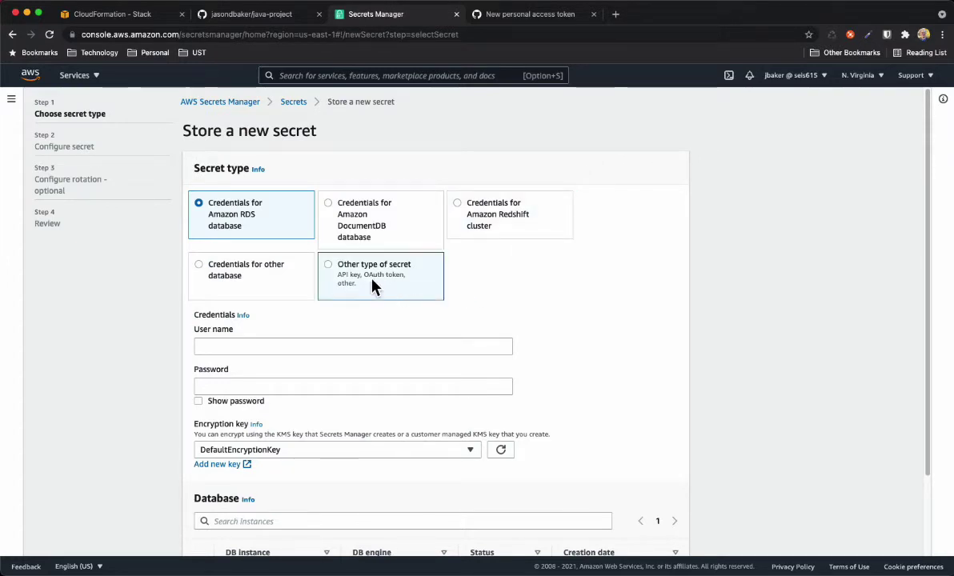
Create an Other-type secret with key 'token' holding the GitHub access token value
left_click(331, 272)
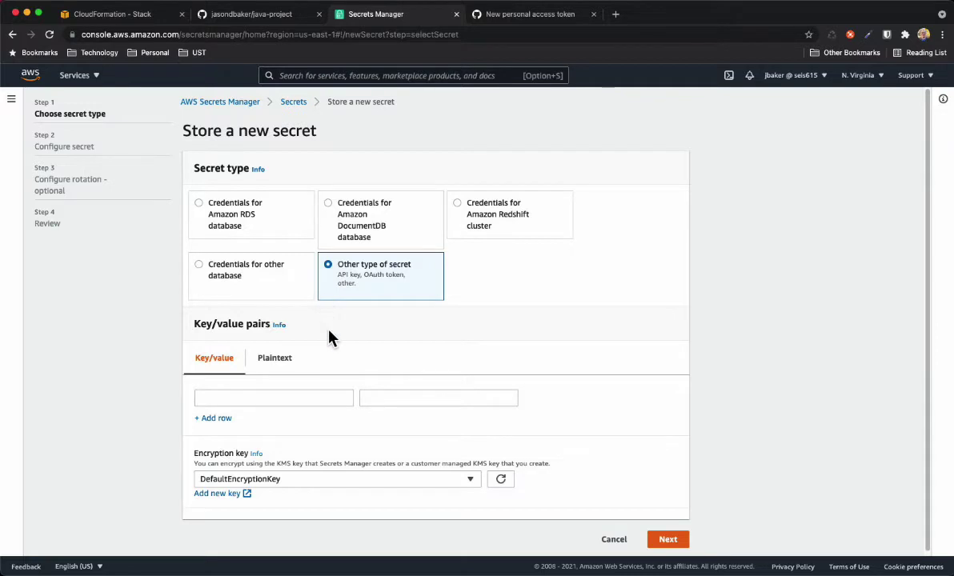
left_click(293, 399)
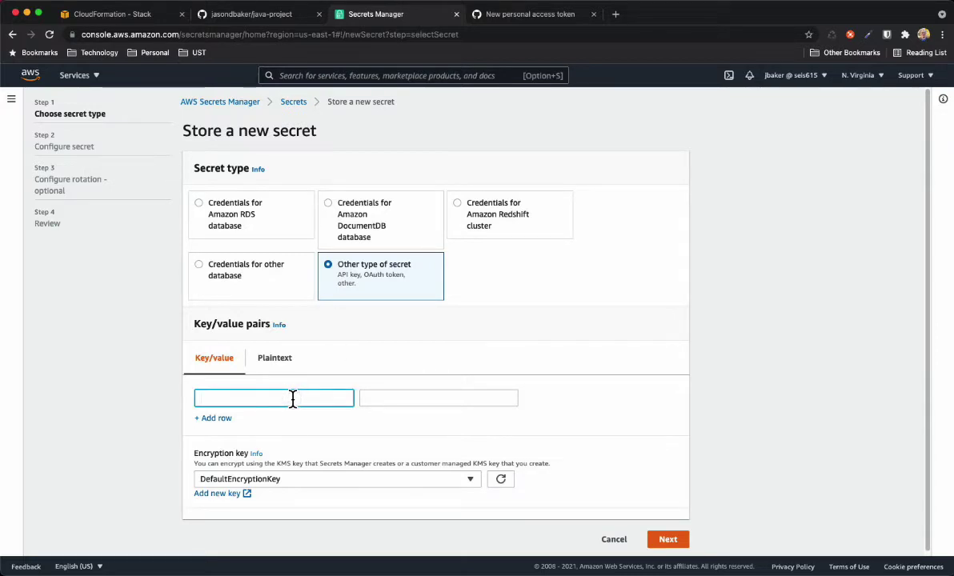
type("token")
left_click(428, 394)
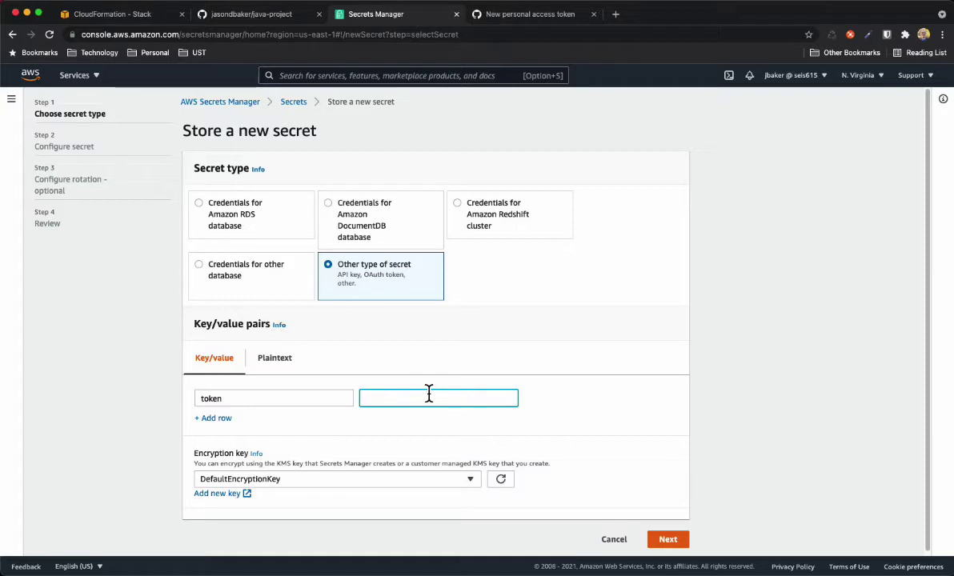
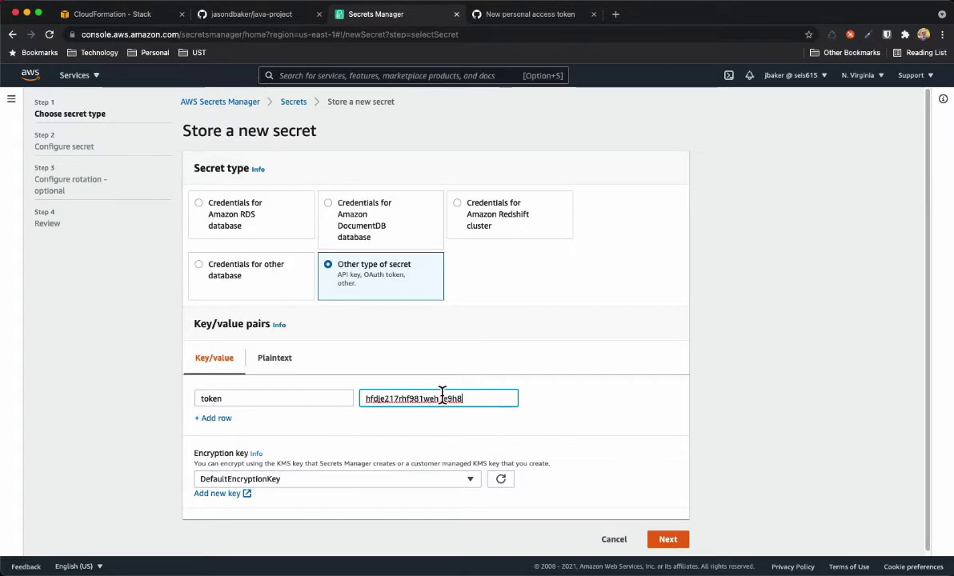
left_click(668, 540)
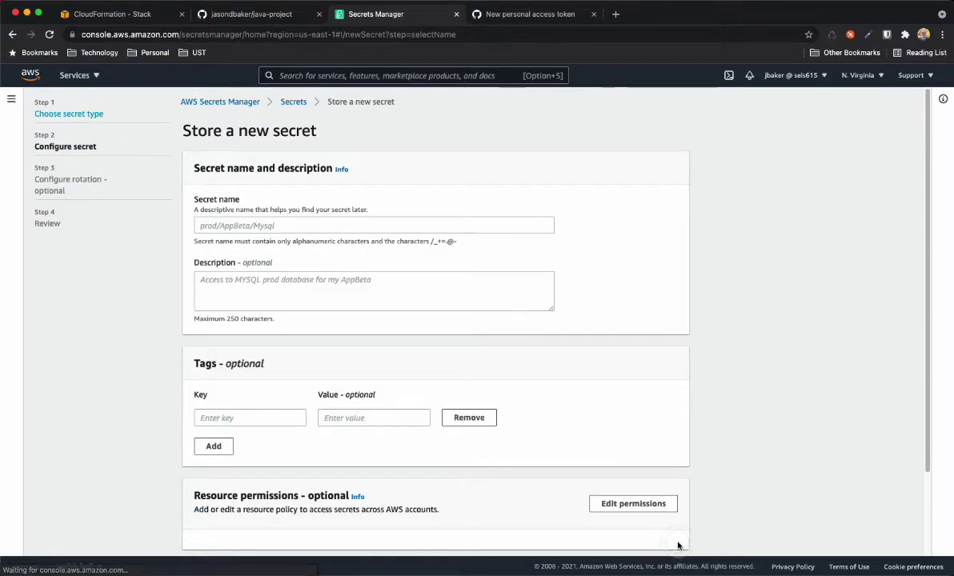
Name the secret 'github-token'
left_click(280, 226)
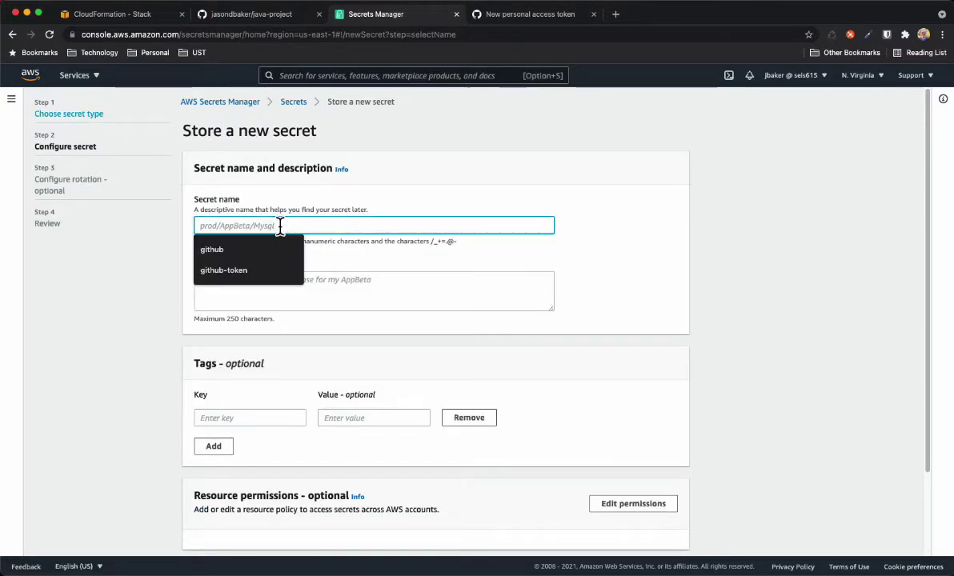
type("gith")
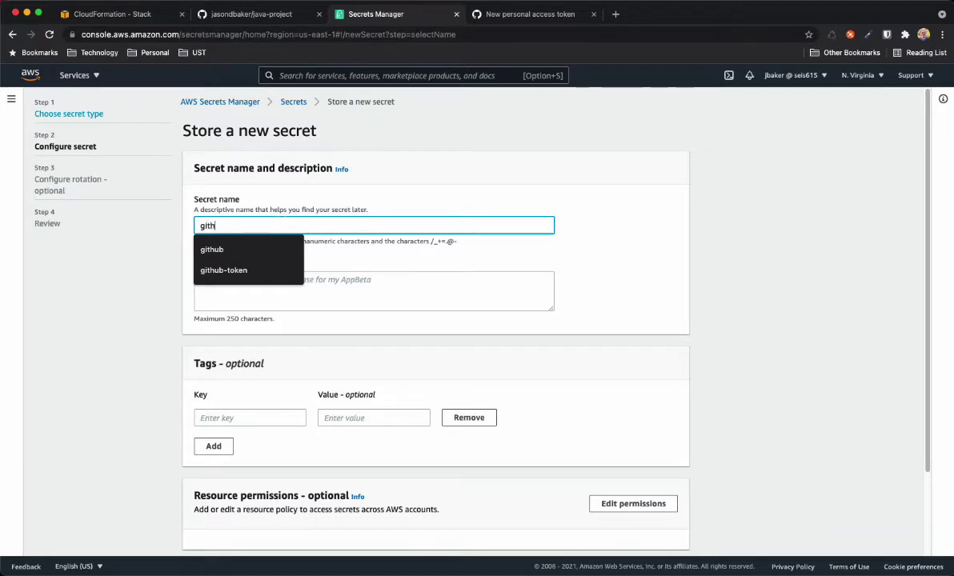
type("ub-token")
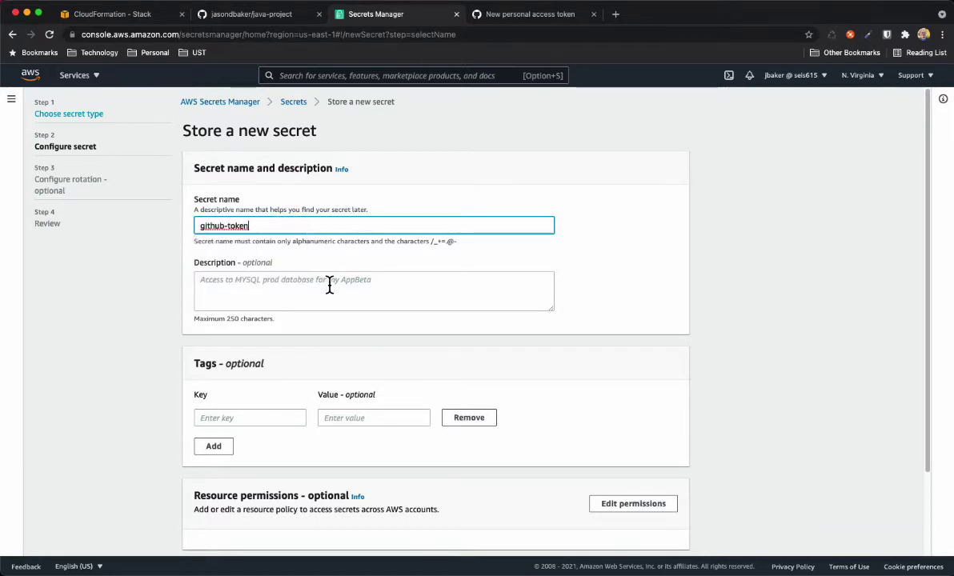
scroll(711, 344, "down", 3)
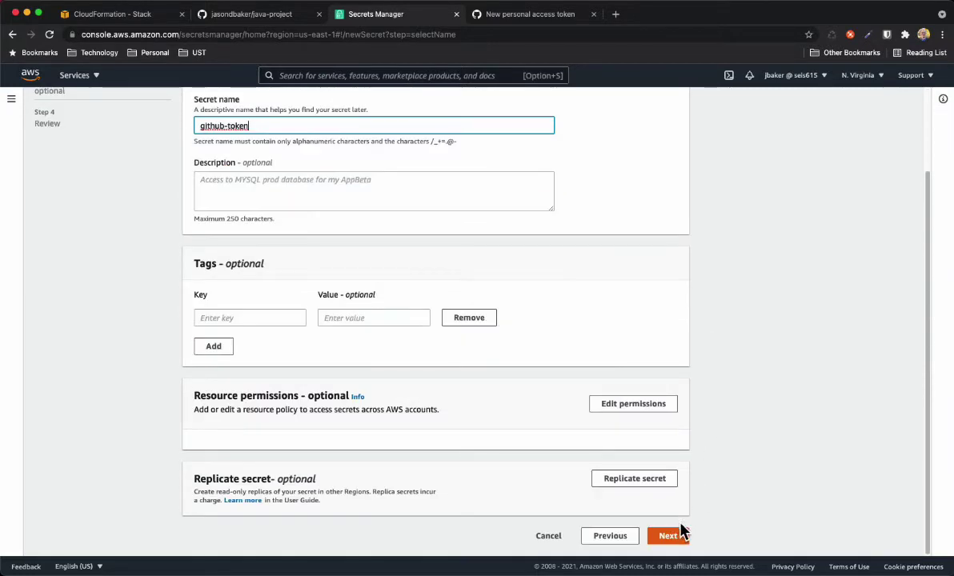
left_click(668, 537)
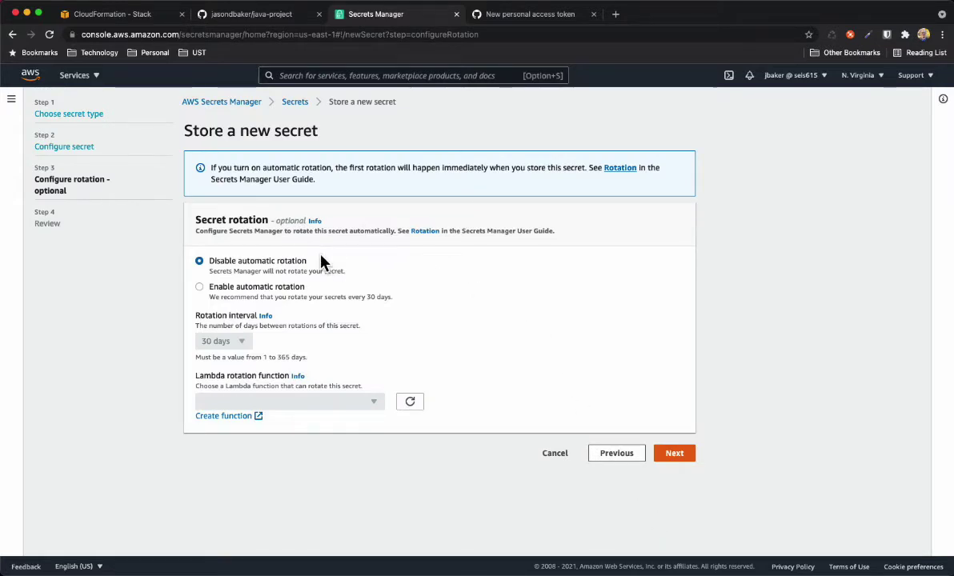
Leave automatic rotation disabled, review, and store the github-token secret
left_click(674, 454)
scroll(605, 341, "down", 8)
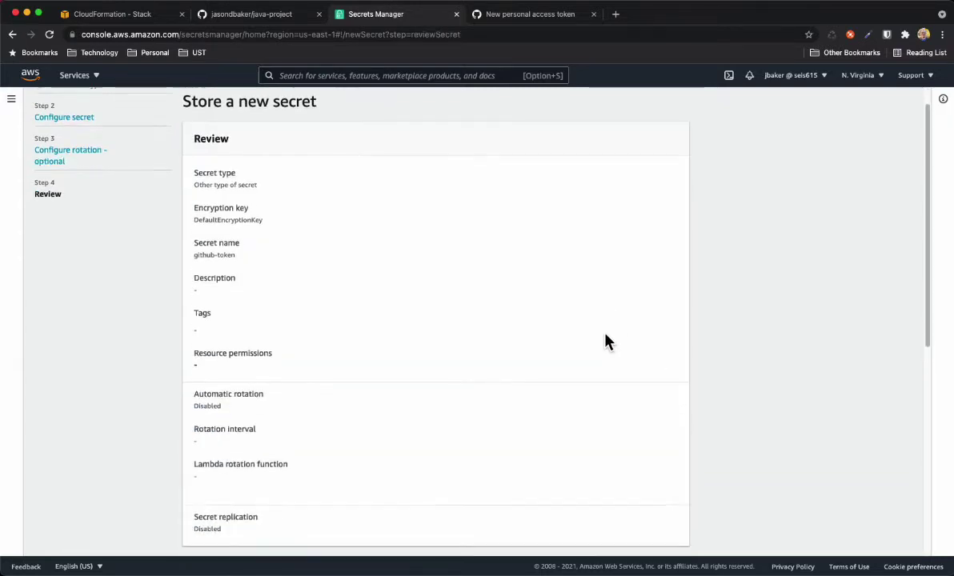
scroll(605, 341, "down", 2)
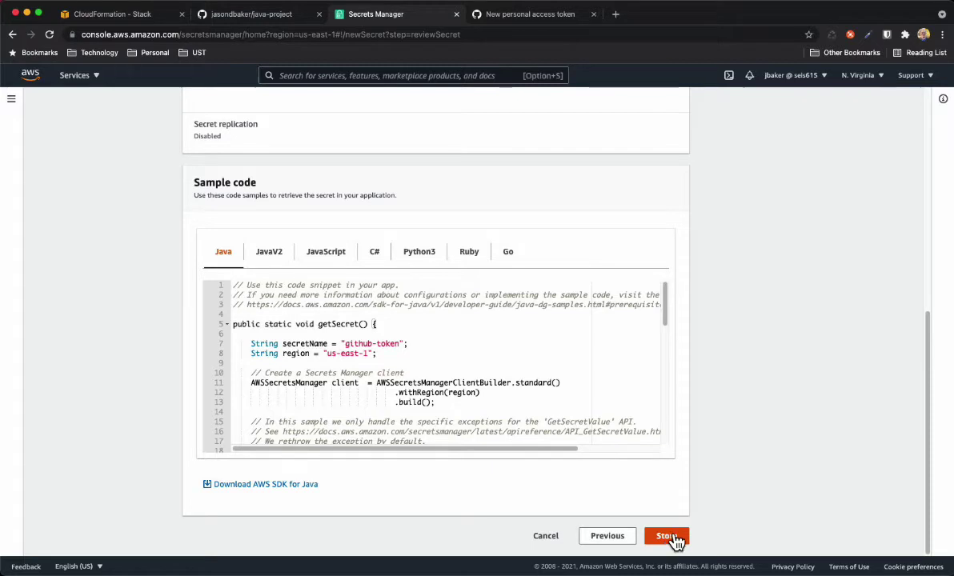
left_click(545, 537)
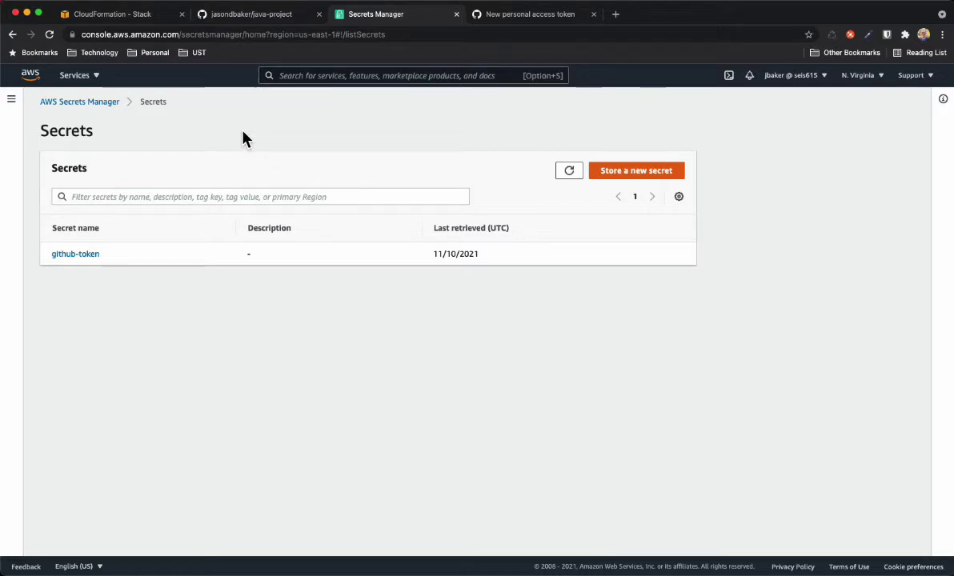
Start a new CloudFormation stack with new resources (standard)
left_click(116, 16)
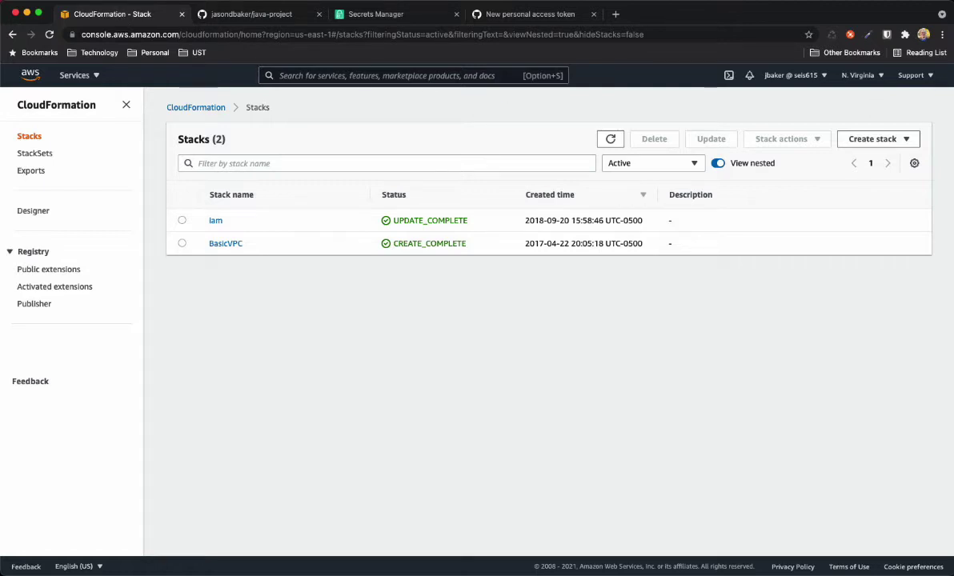
key("super+Tab")
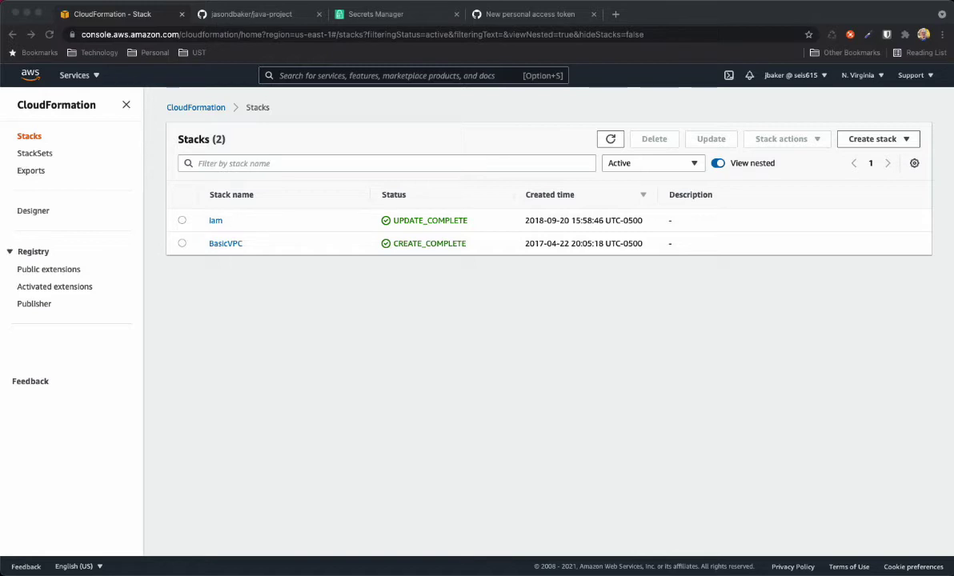
left_click(884, 140)
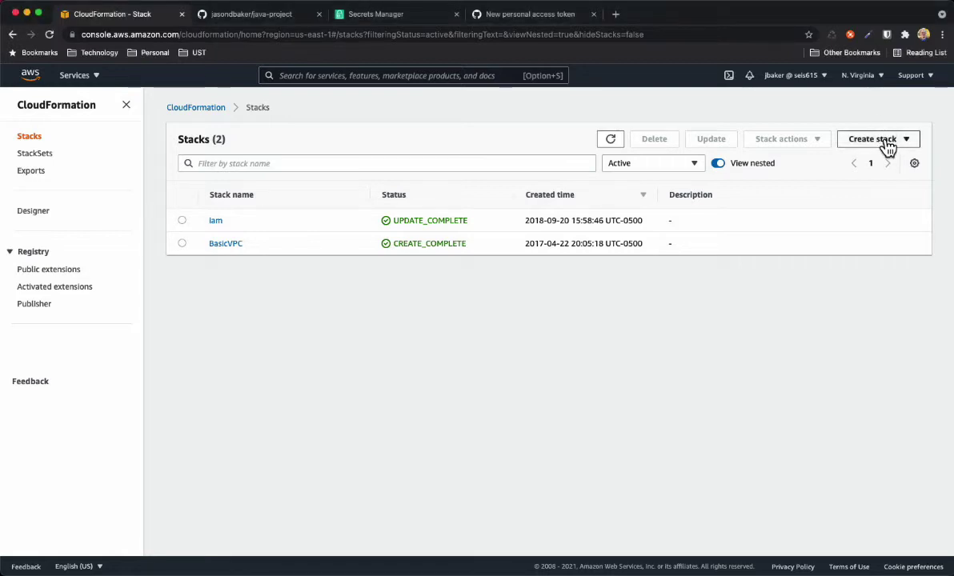
left_click(889, 146)
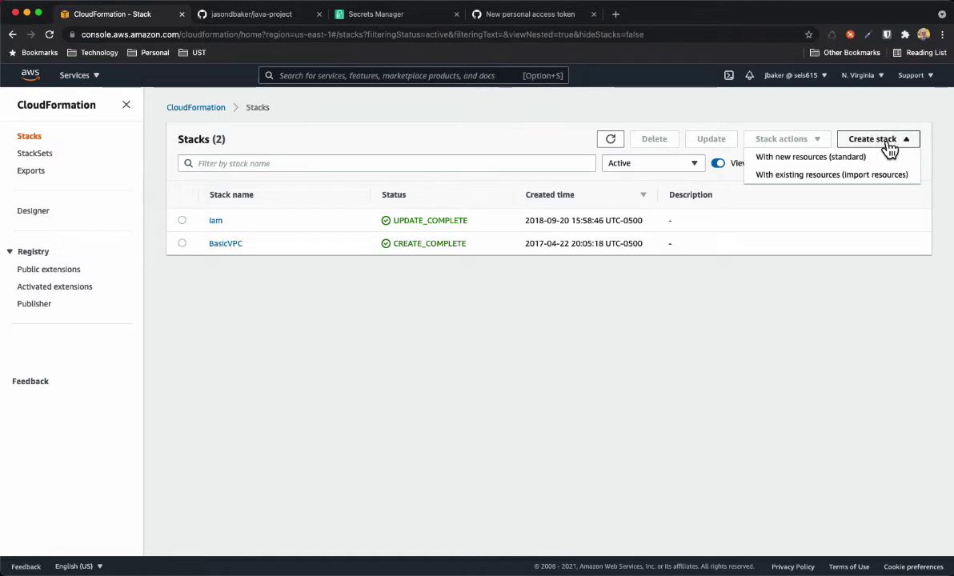
left_click(836, 158)
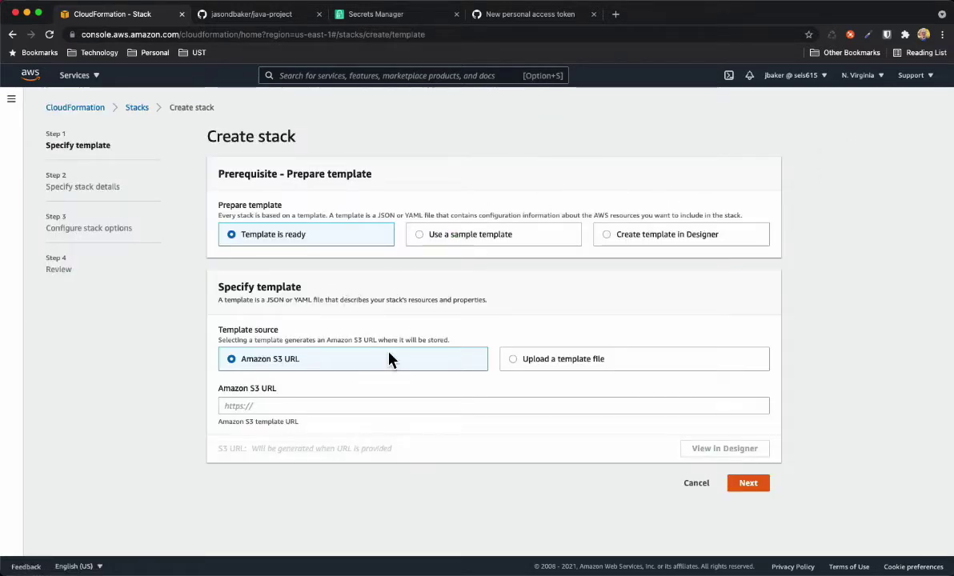
Use the app-codebuild-template.yaml S3 URL and name the stack java-project-build
left_click(293, 406)
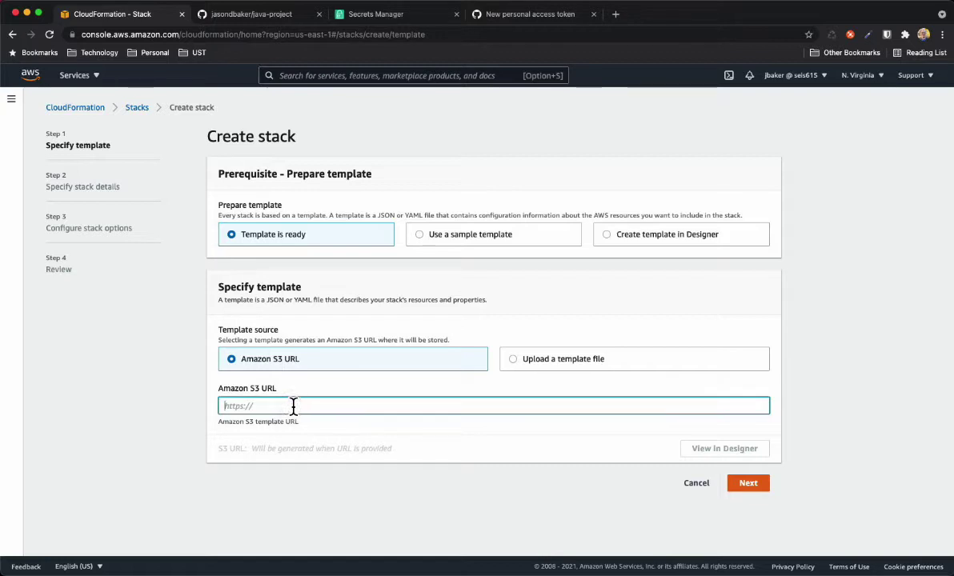
type("https://seis615.s3.amazonaws.com/app-codebuild-template.yaml")
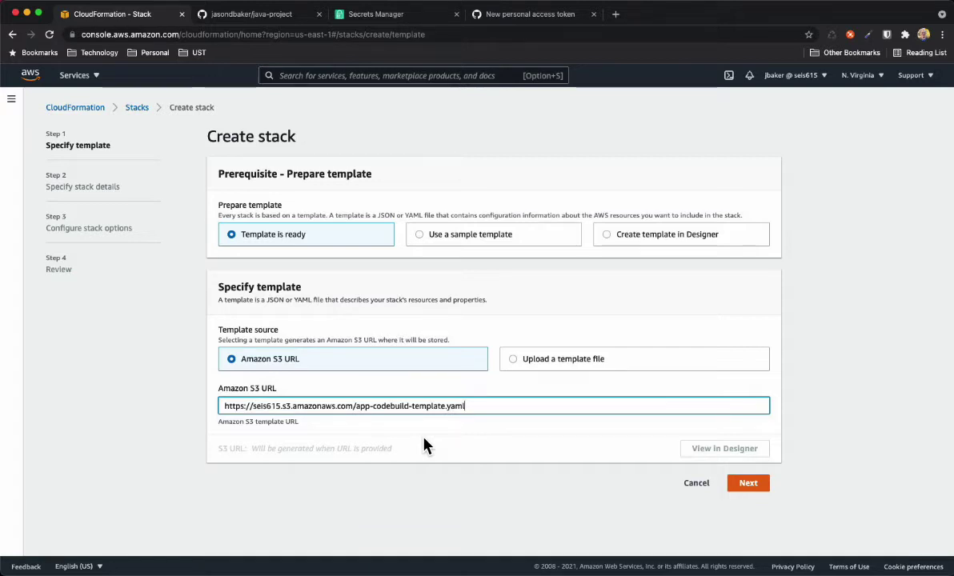
left_click(752, 485)
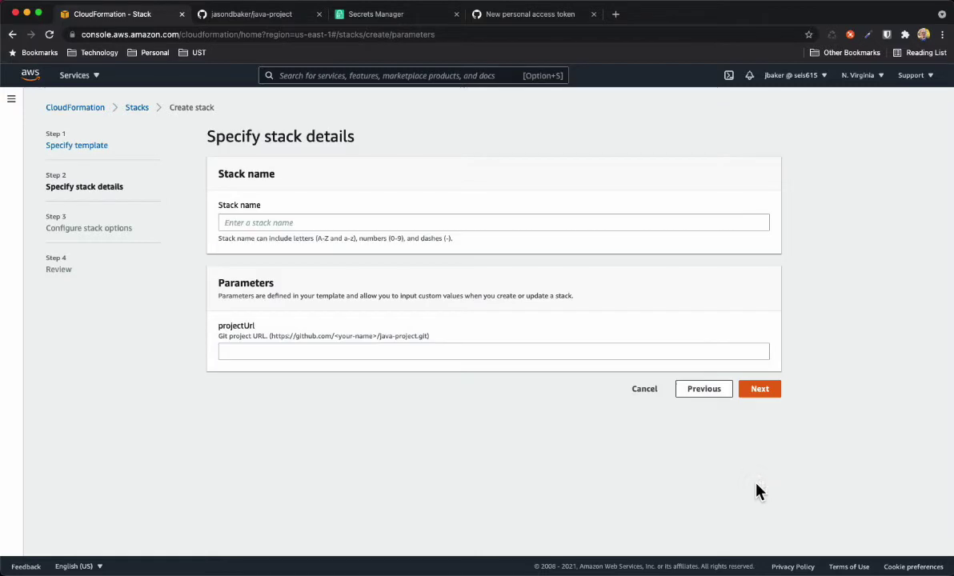
left_click(341, 223)
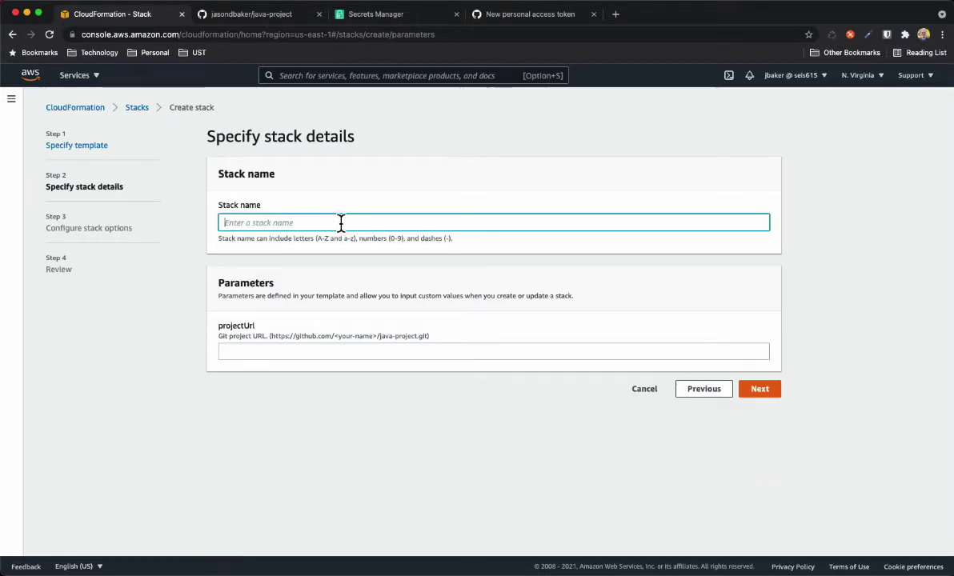
type("java")
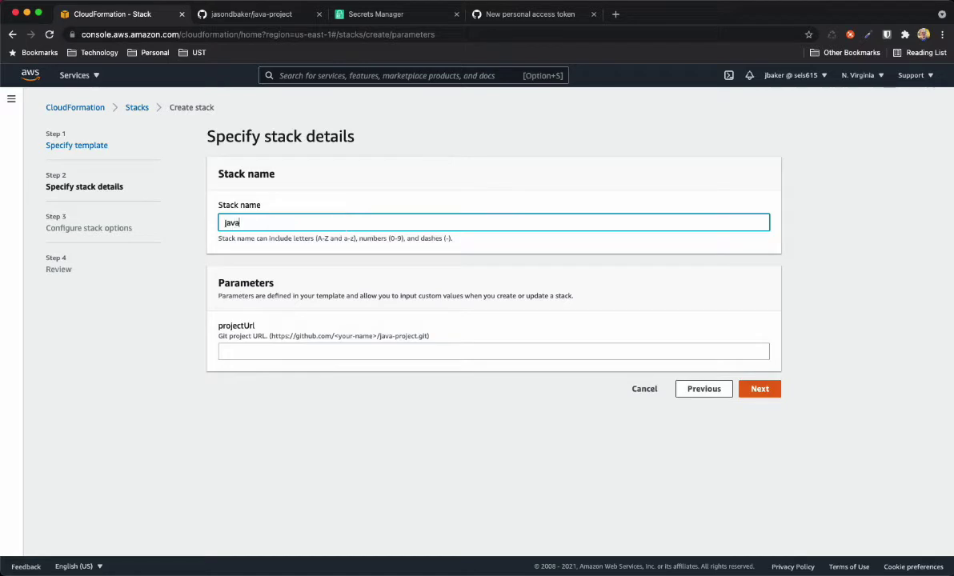
type("-proje")
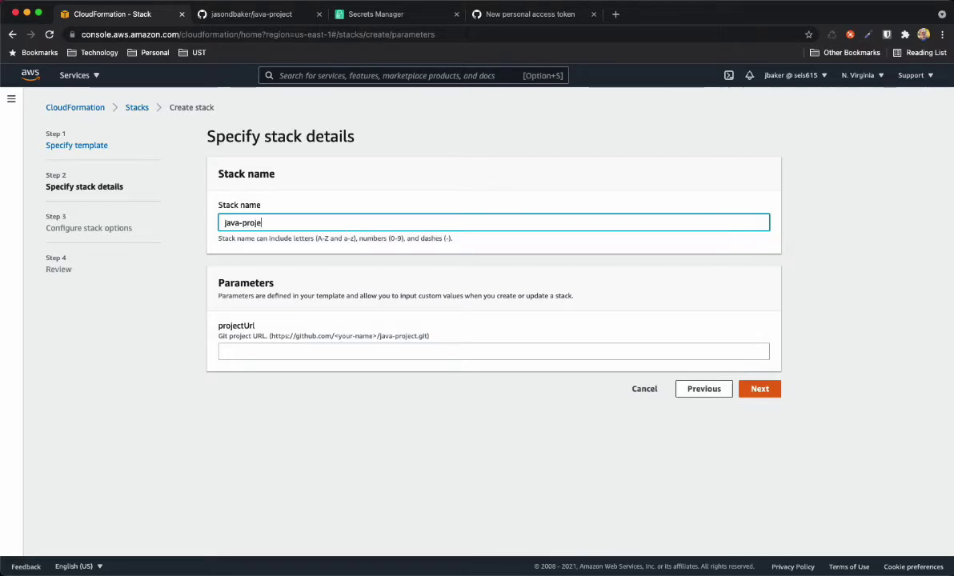
type("ct-build")
Set projectUrl to the java-project repository under your GitHub username
left_click_drag(428, 335, 279, 335)
key("super+c")
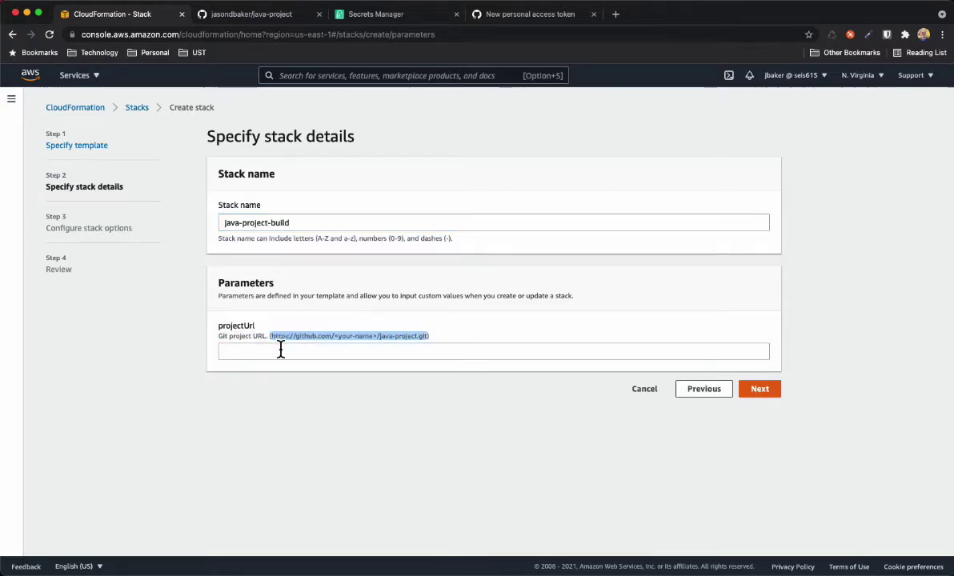
left_click(280, 350)
key("super+v")
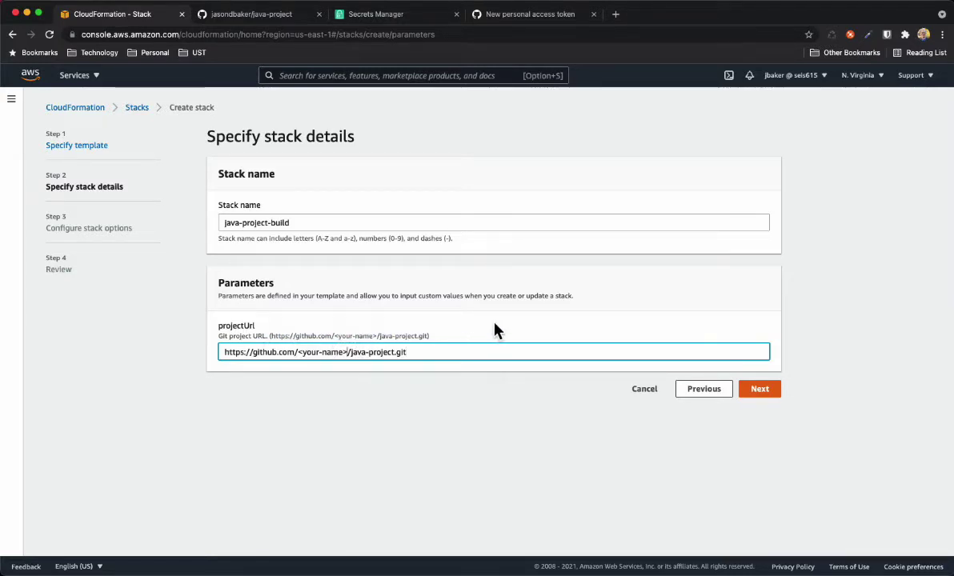
key("BackSpace")
key("BackSpace")
key("BackSpace")
key("BackSpace")
key("BackSpace")
key("BackSpace")
key("BackSpace")
key("BackSpace")
key("BackSpace")
key("BackSpace")
key("BackSpace")
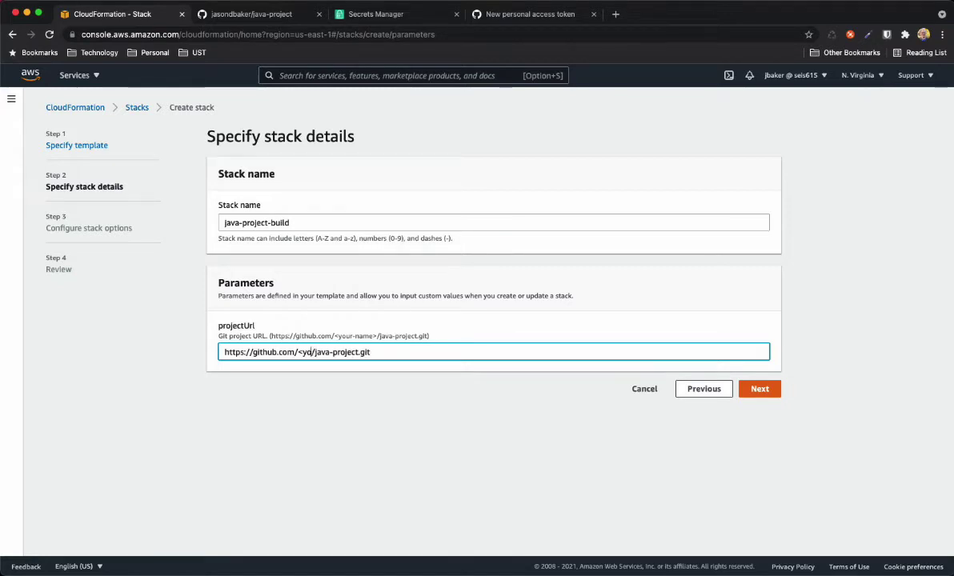
type("jasondbaker")
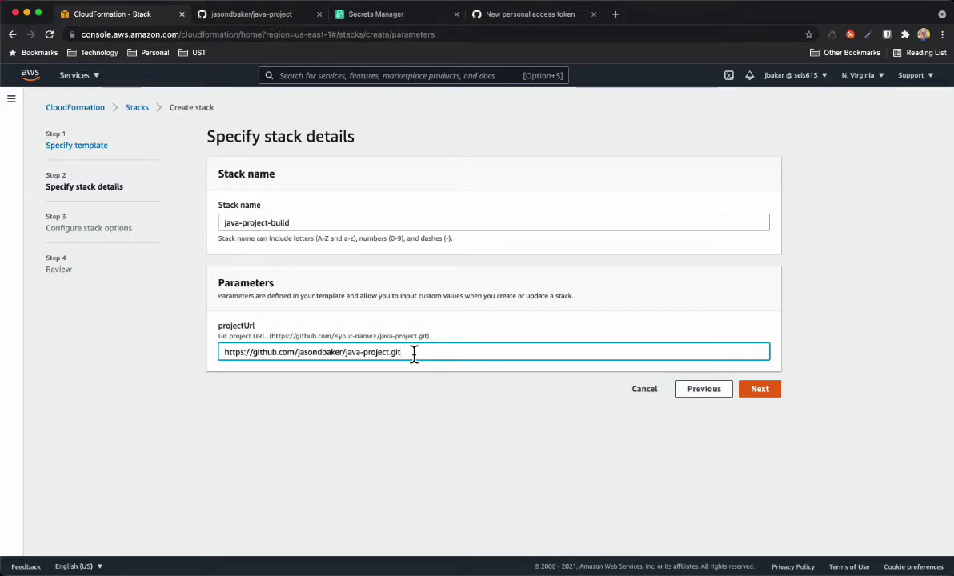
left_click(762, 389)
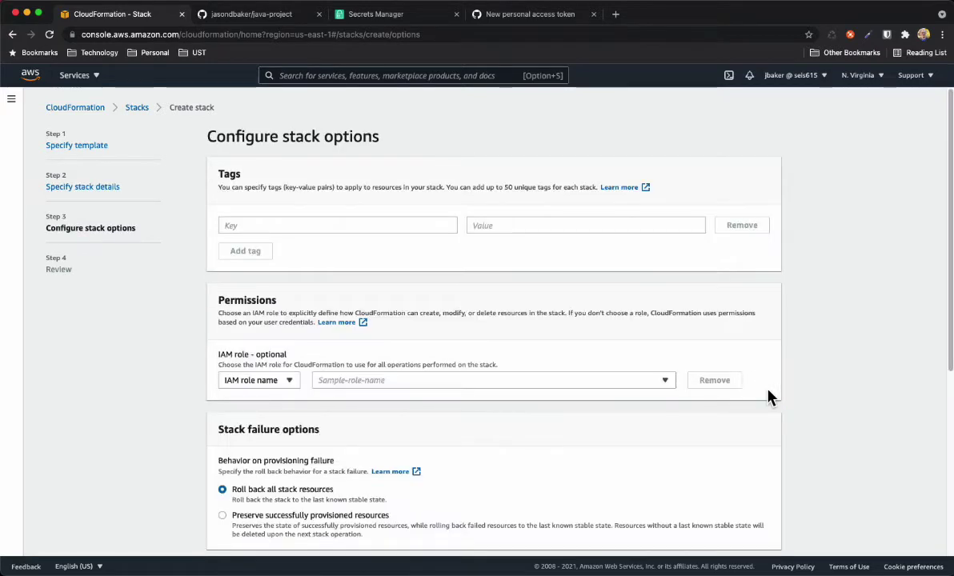
Acknowledge IAM resource creation and create the java-project-build stack
scroll(805, 379, "down", 5)
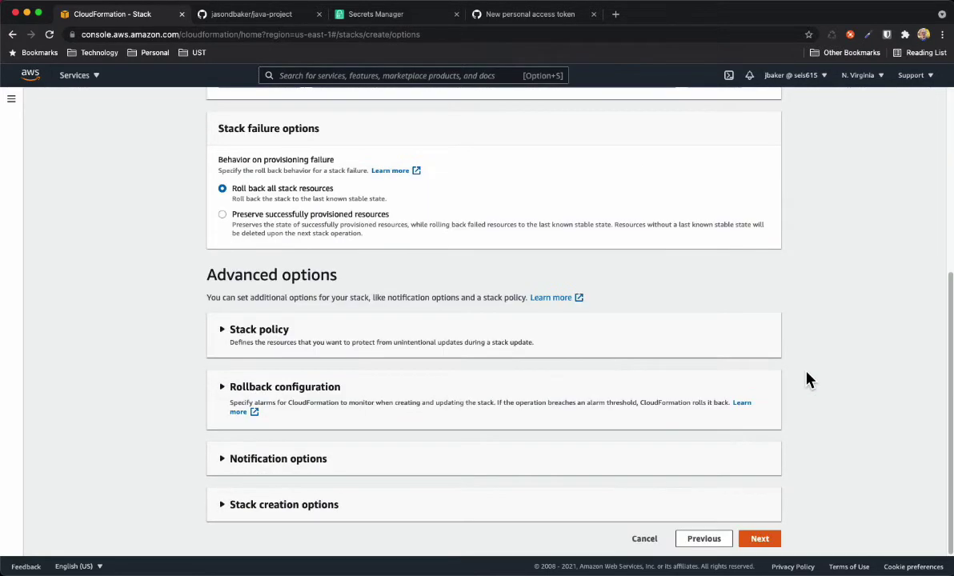
left_click(760, 539)
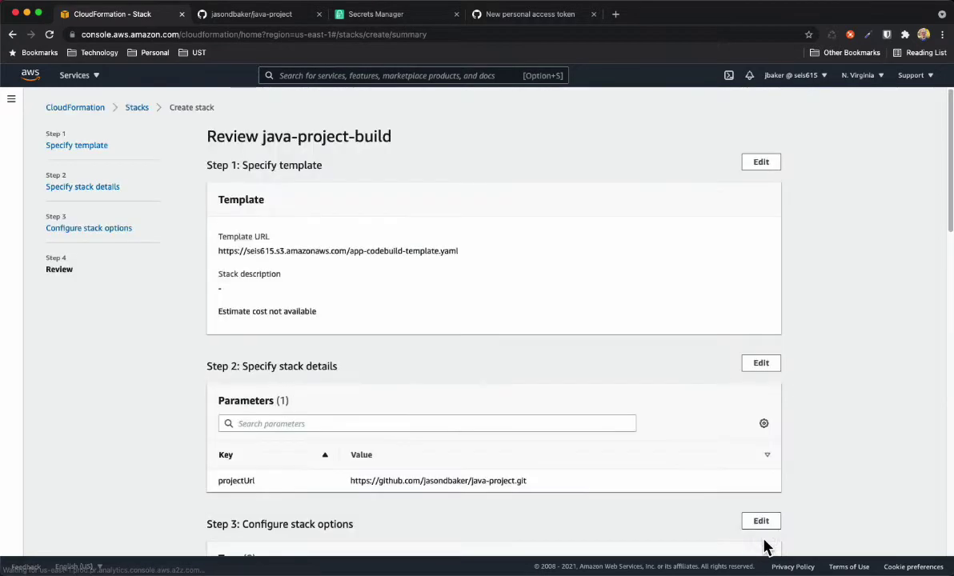
scroll(834, 358, "down", 20)
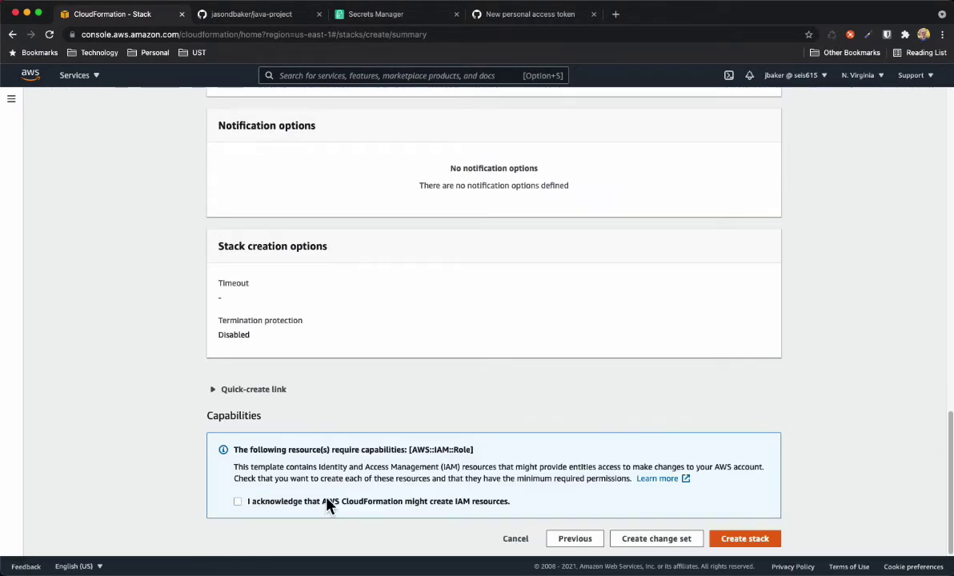
left_click(243, 503)
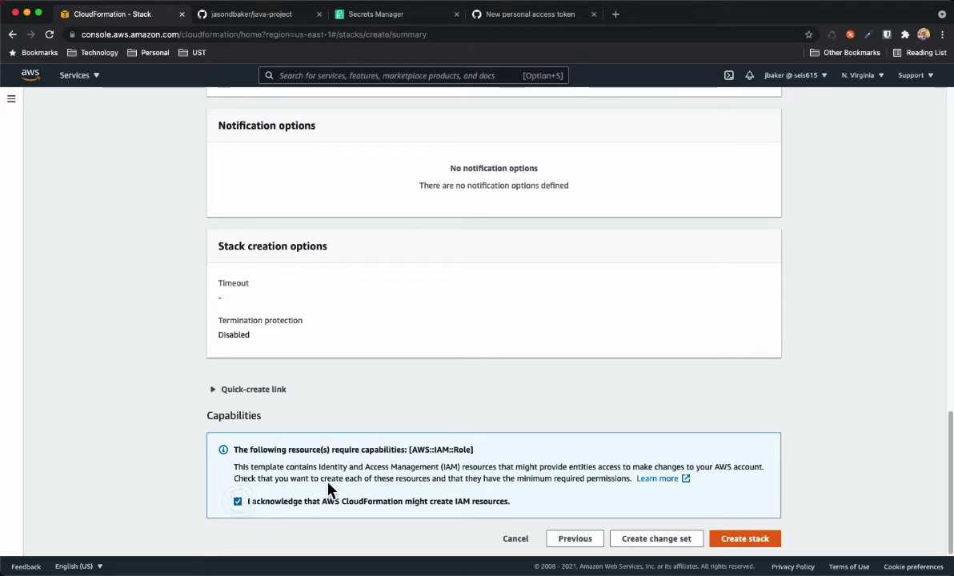
left_click(751, 543)
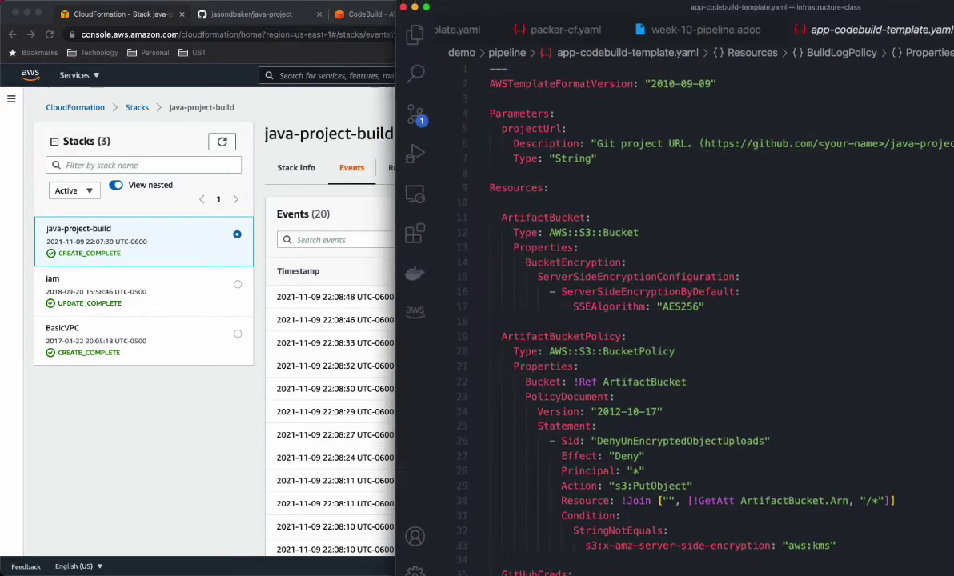
Place VS Code over the browser, enlarged to show its status bar, and scroll app-codebuild-template.yaml
left_click_drag(832, 28, 671, 17)
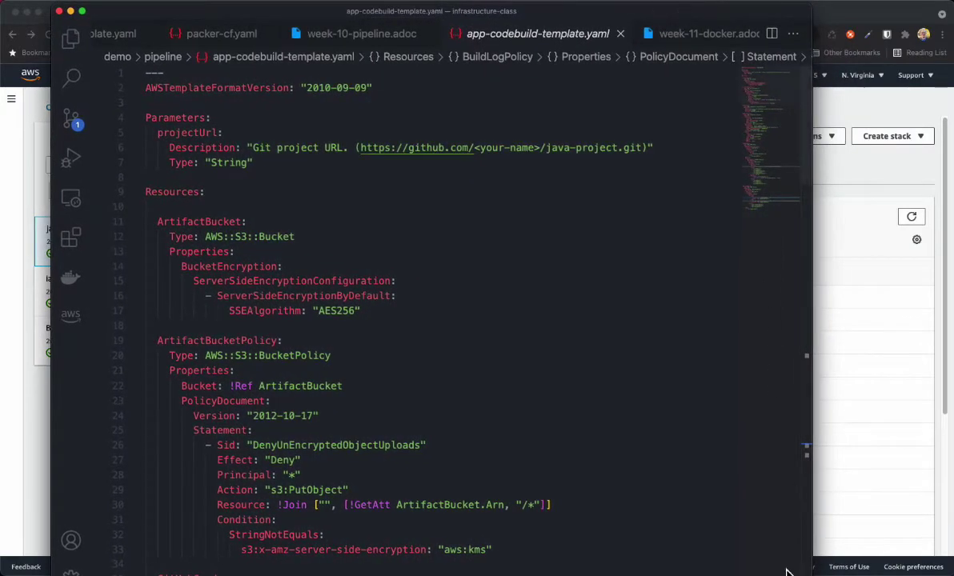
left_click_drag(812, 574, 820, 564)
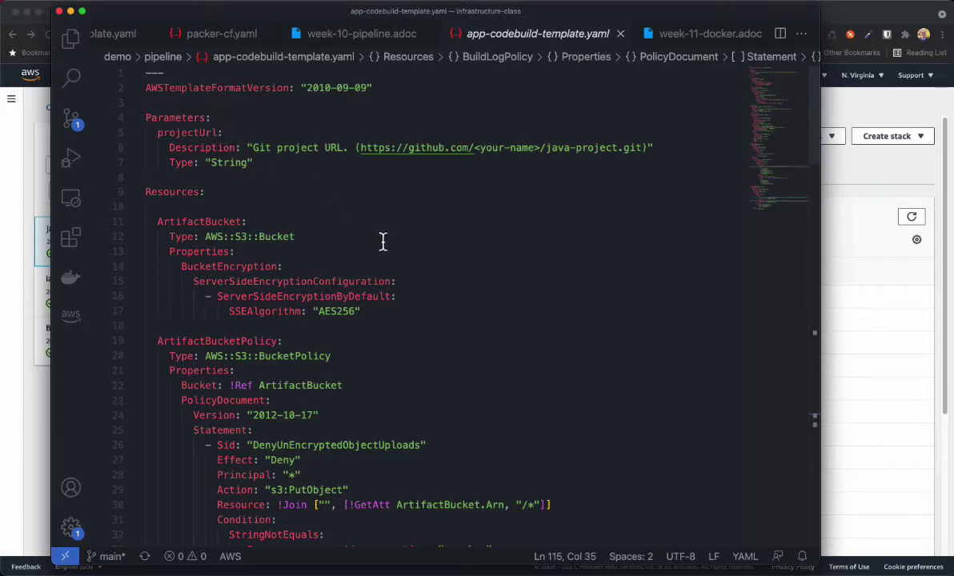
scroll(435, 269, "down", 1)
scroll(435, 269, "down", 2)
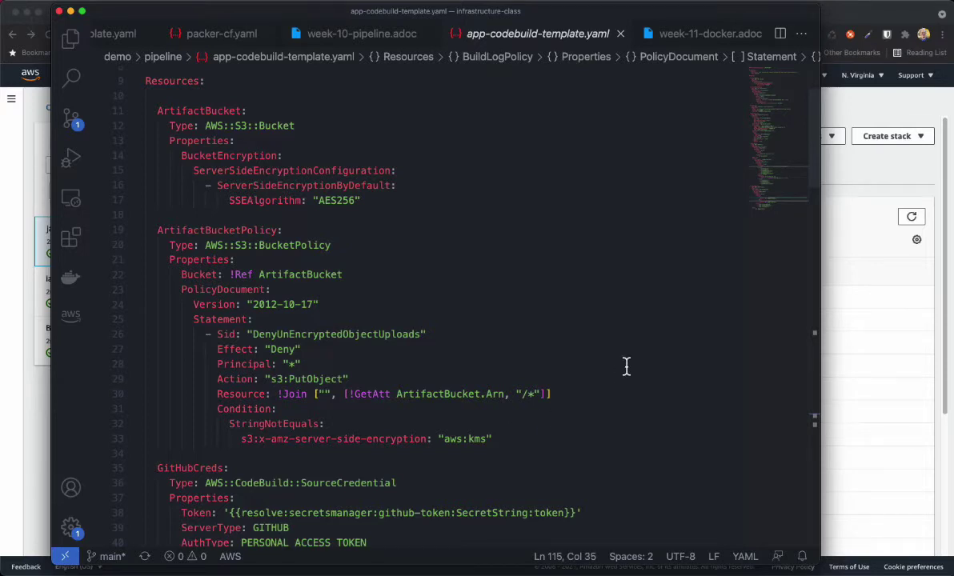
scroll(627, 365, "down", 1)
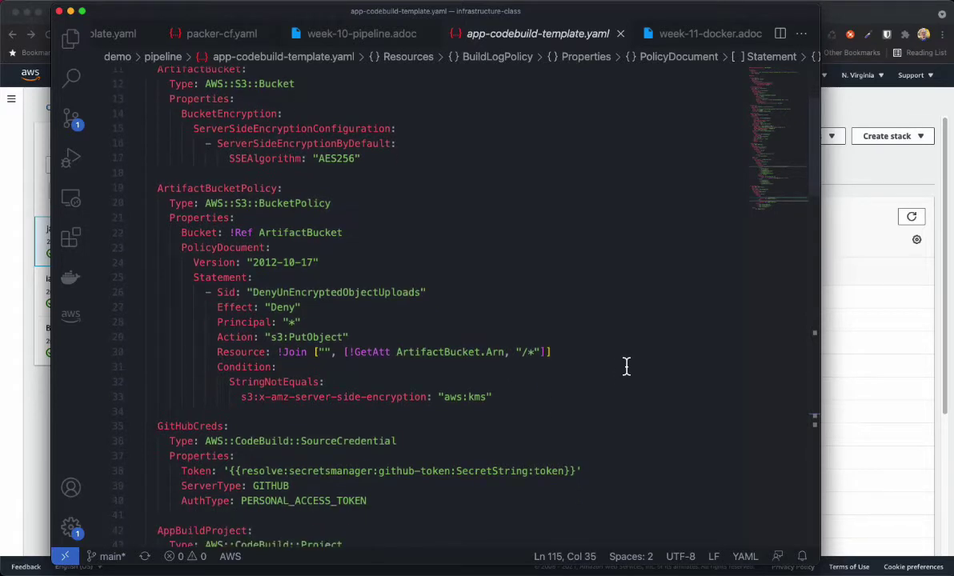
scroll(626, 366, "down", 4)
scroll(626, 366, "down", 1)
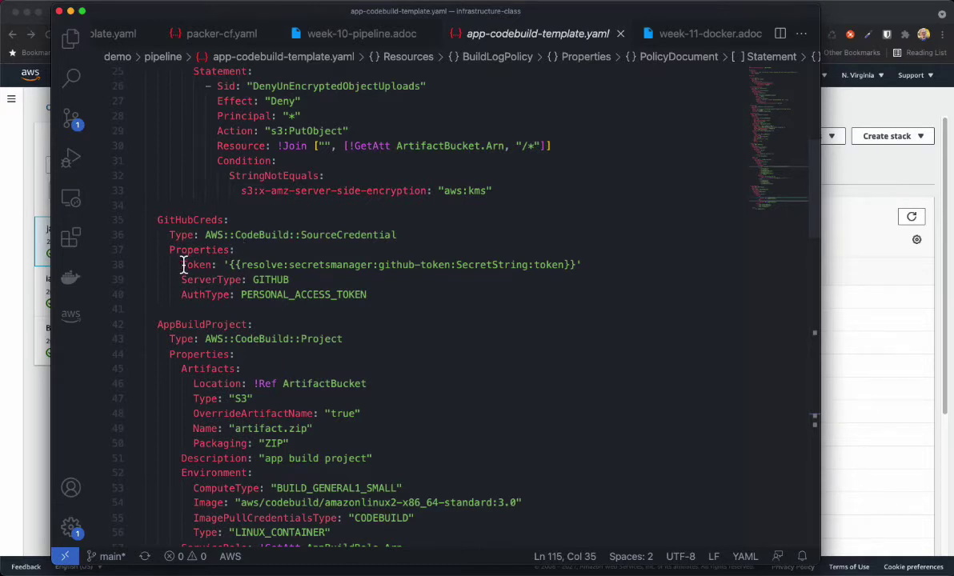
left_click_drag(182, 265, 600, 266)
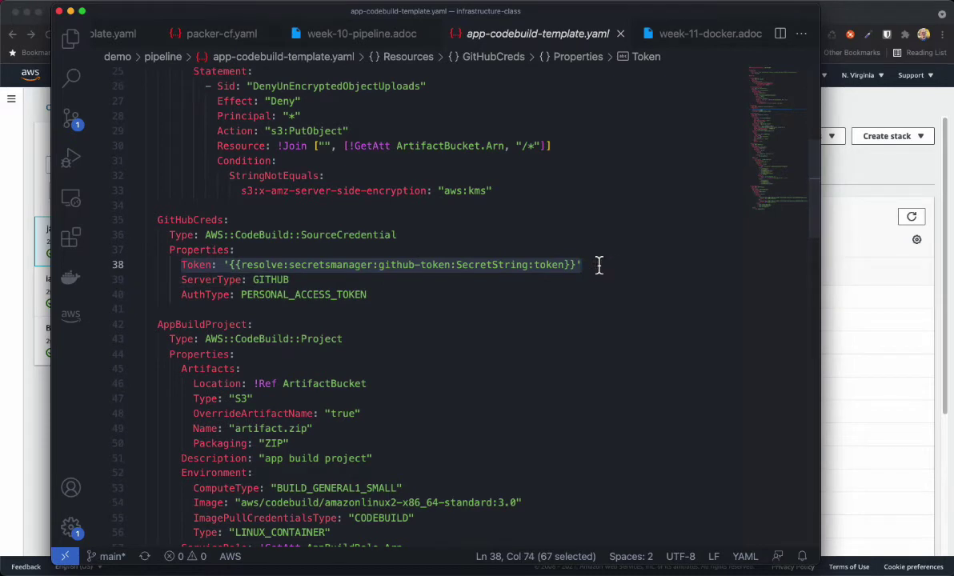
left_click(258, 249)
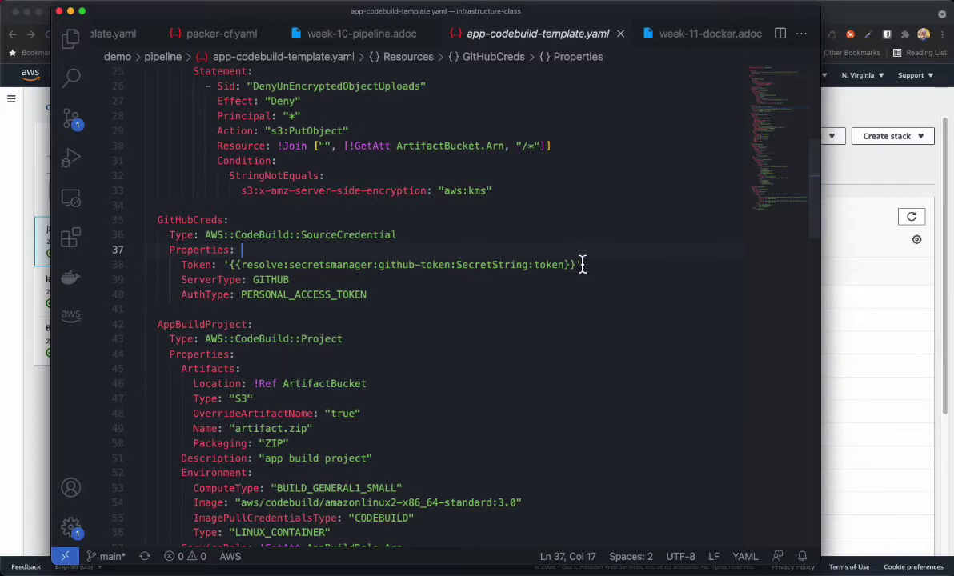
left_click_drag(581, 264, 223, 264)
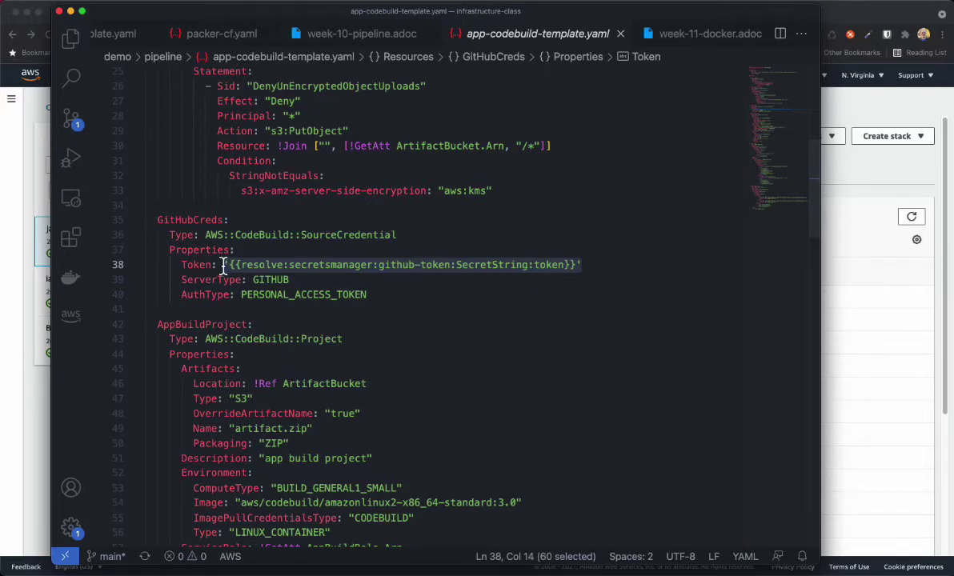
left_click(227, 264)
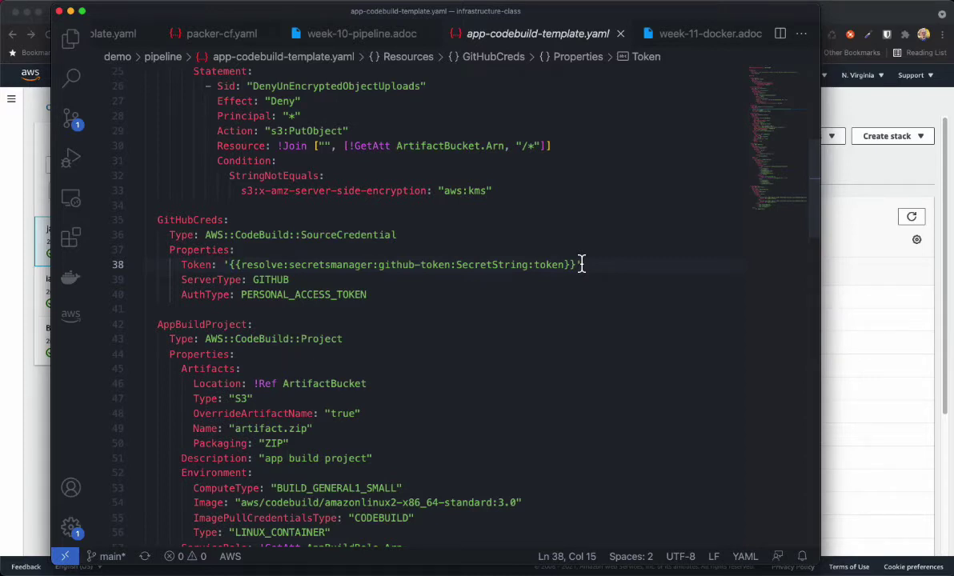
left_click_drag(581, 264, 224, 265)
left_click(377, 294)
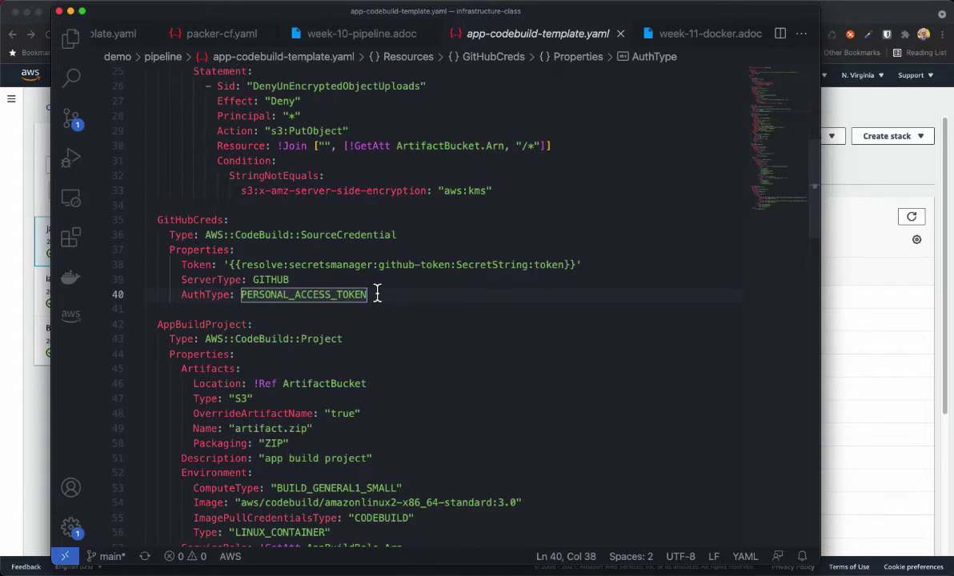
left_click(343, 280)
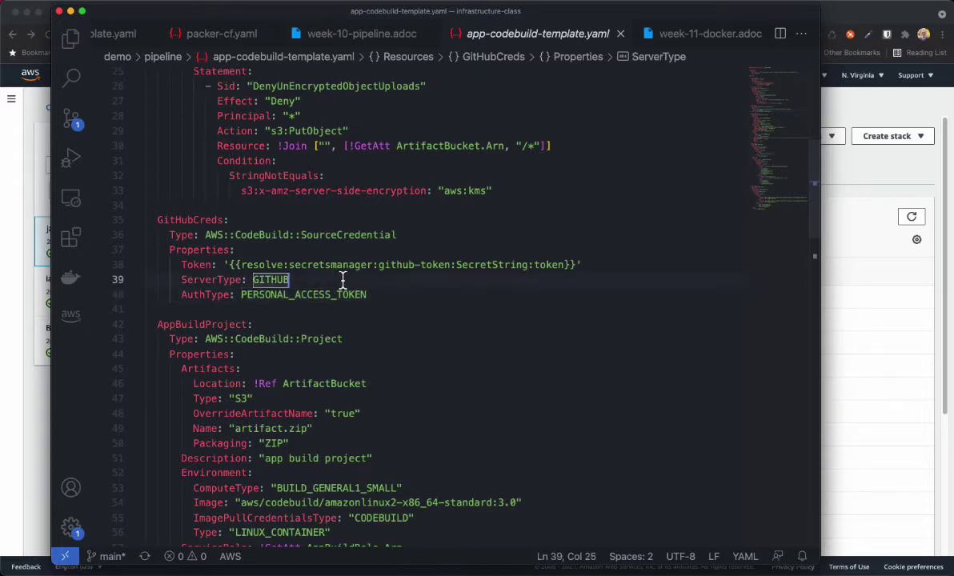
left_click(295, 308)
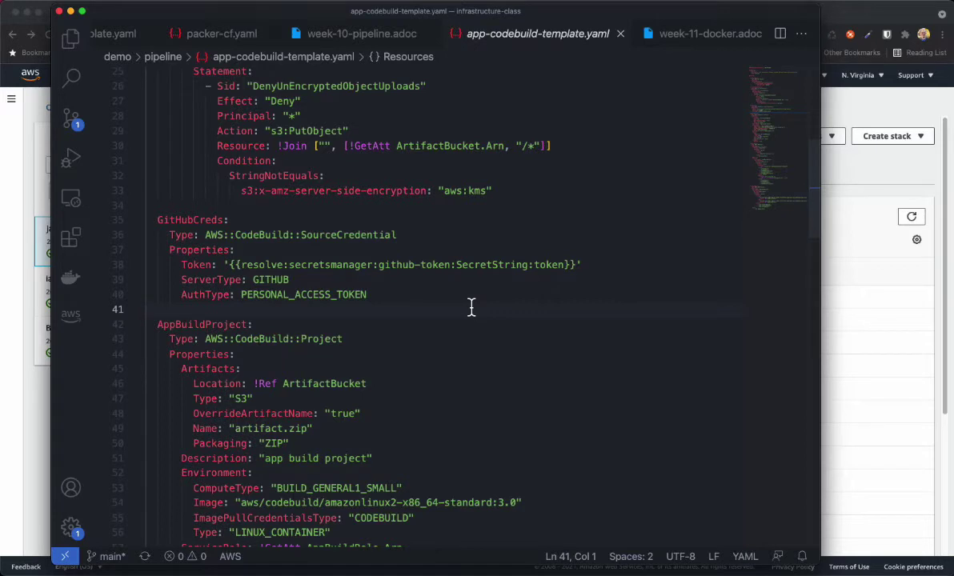
scroll(471, 308, "down", 1)
scroll(471, 307, "down", 3)
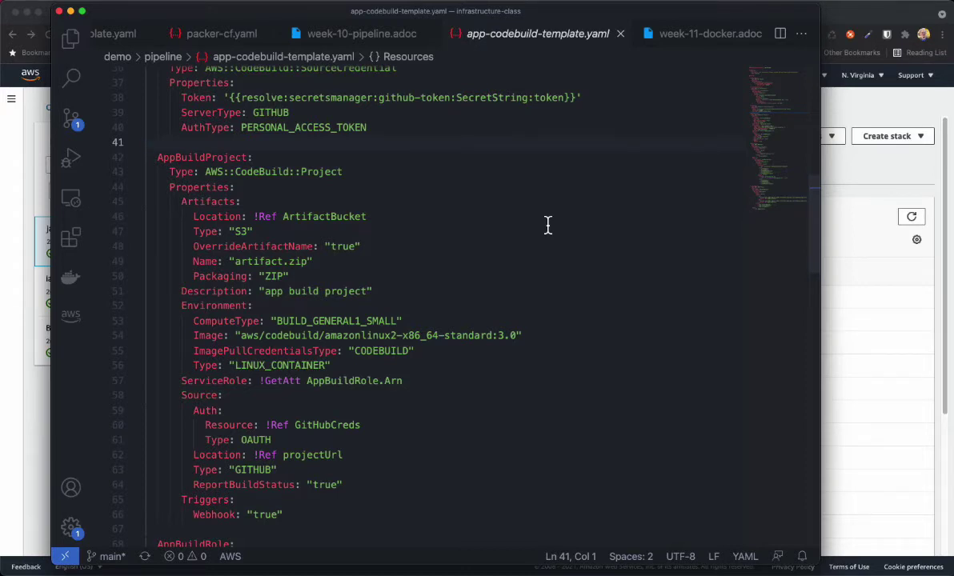
Review AppBuildProject's Artifacts (!Ref ArtifactBucket, artifact.zip, ZIP packaging), then go to its Environment key
scroll(547, 224, "up", 1)
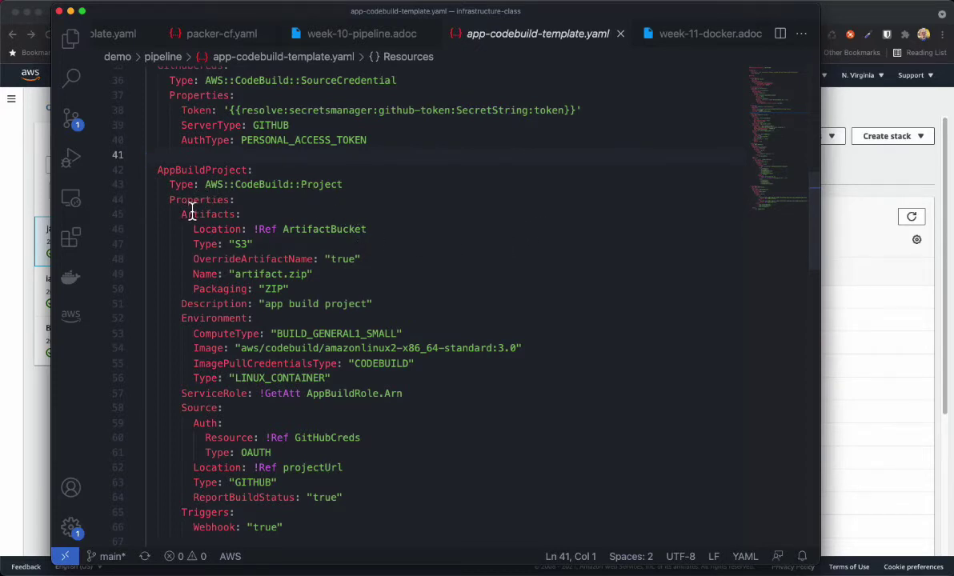
left_click_drag(182, 214, 331, 289)
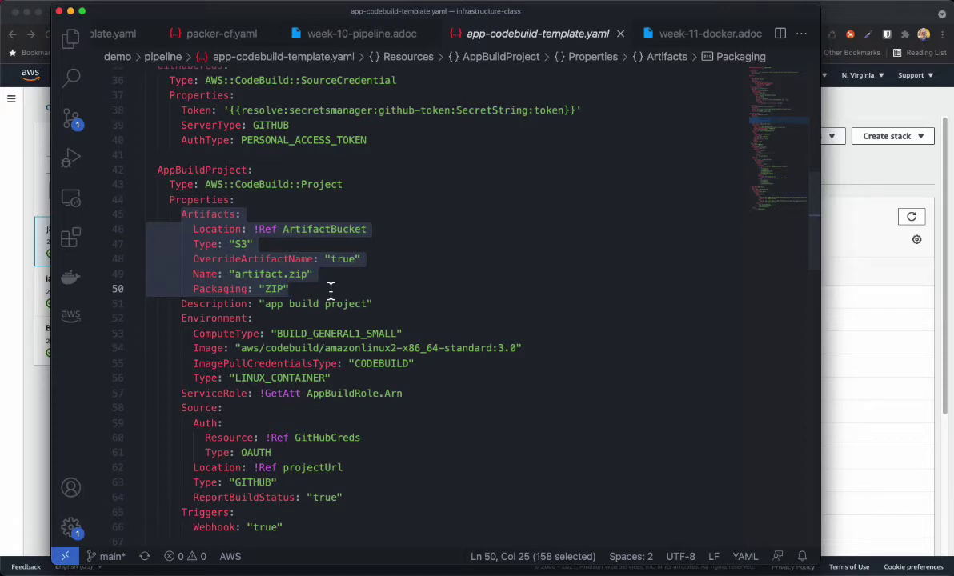
left_click(293, 229)
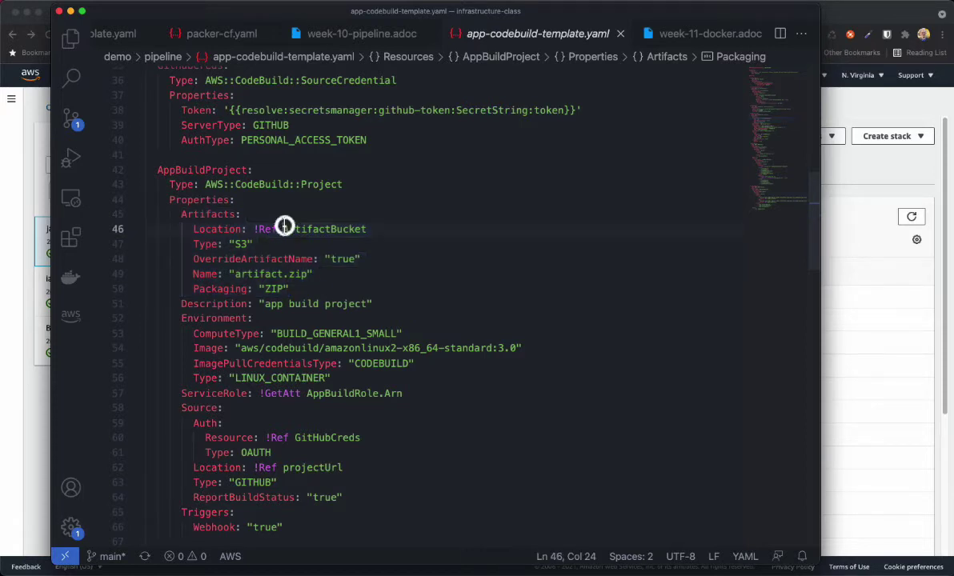
left_click(369, 229)
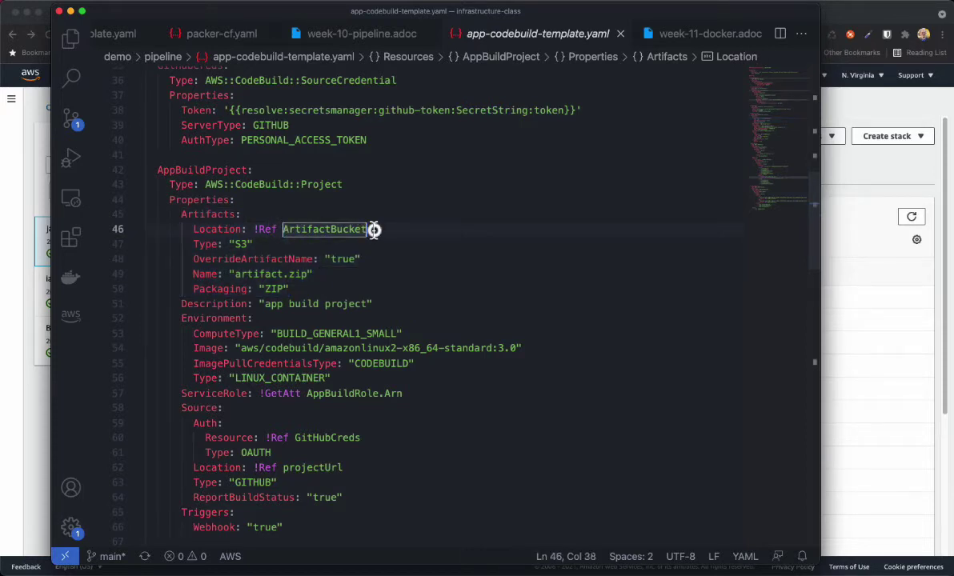
left_click_drag(360, 228, 254, 229)
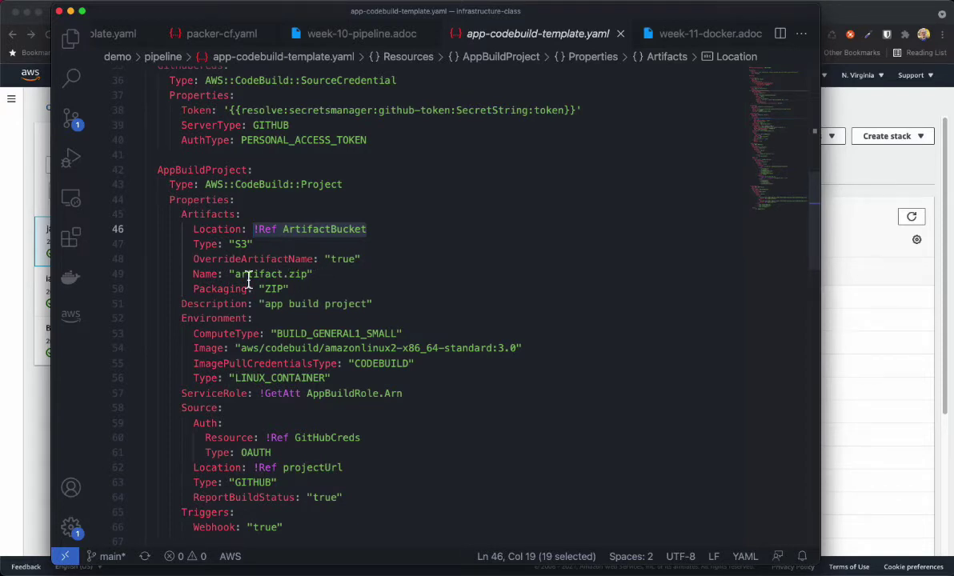
left_click(293, 289)
left_click_drag(293, 289, 187, 286)
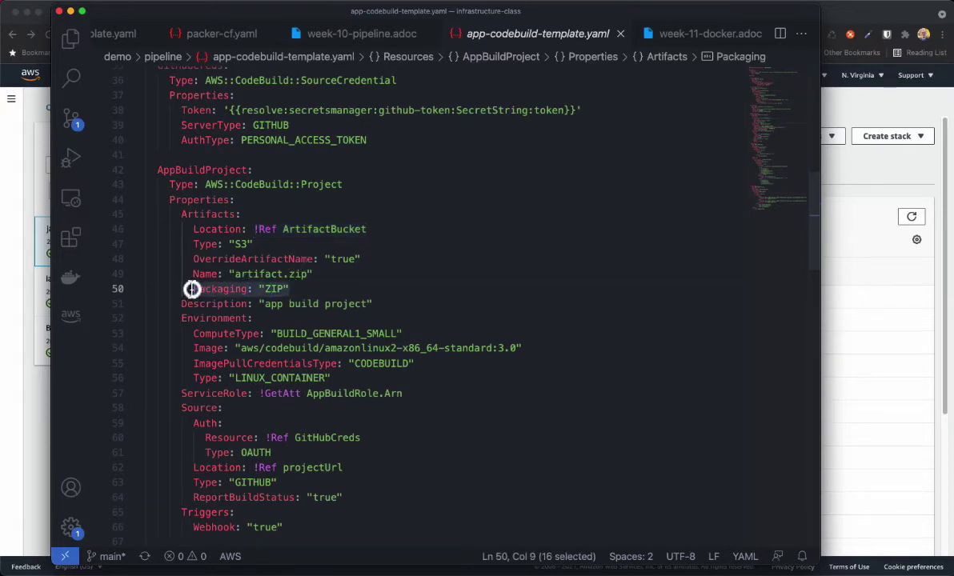
left_click(302, 286)
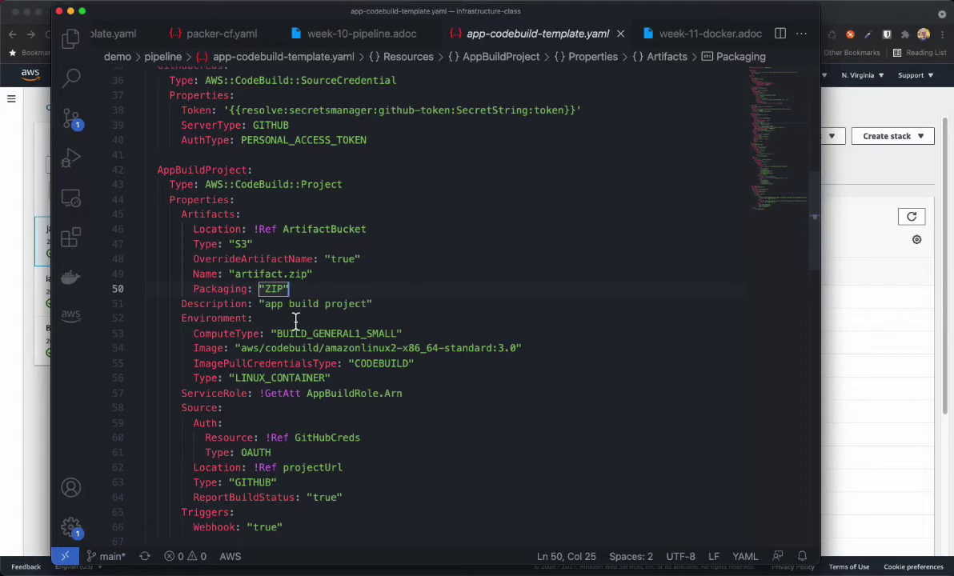
left_click(180, 318)
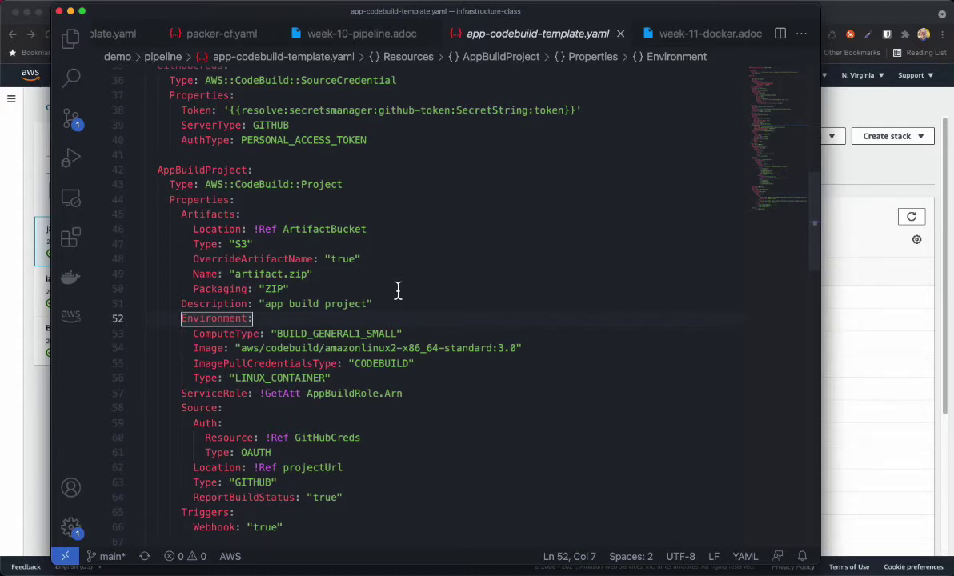
left_click(255, 316)
left_click_drag(416, 333, 194, 334)
left_click(416, 333)
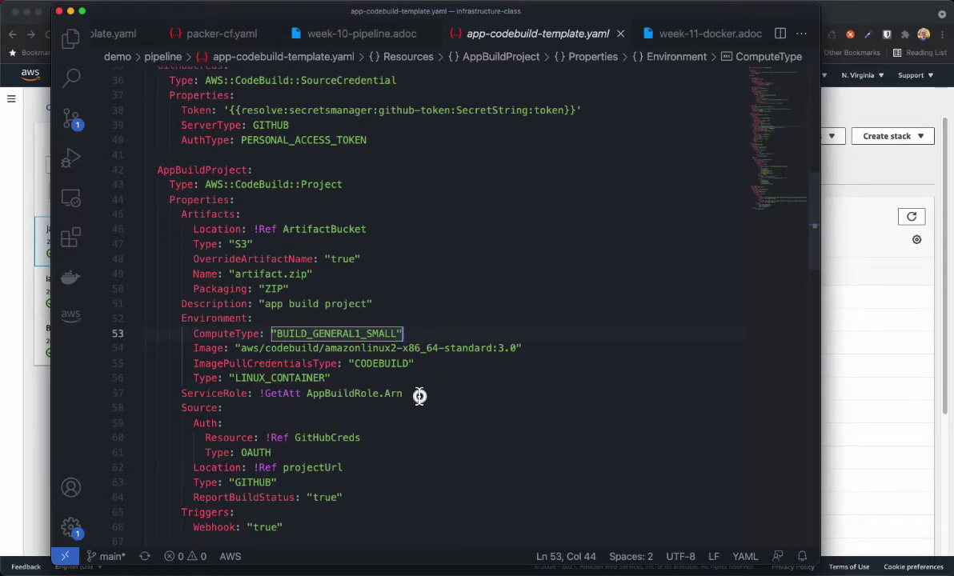
left_click_drag(417, 395, 179, 397)
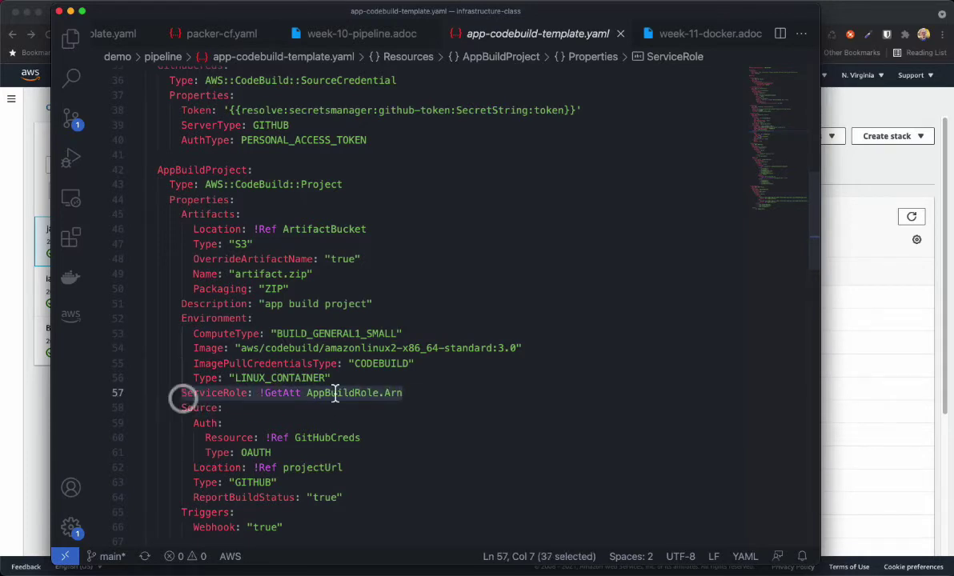
left_click(408, 394)
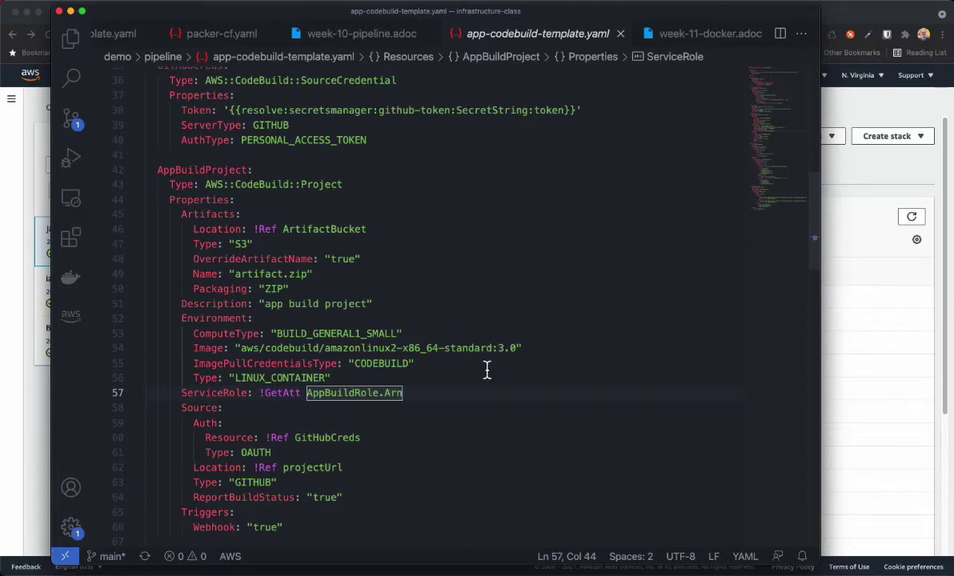
scroll(486, 369, "down", 3)
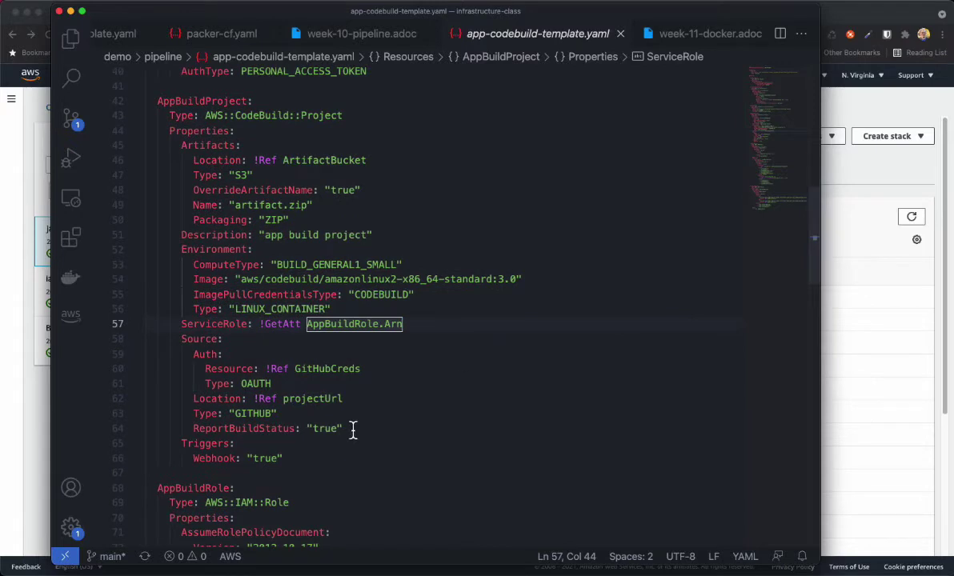
left_click_drag(354, 428, 122, 340)
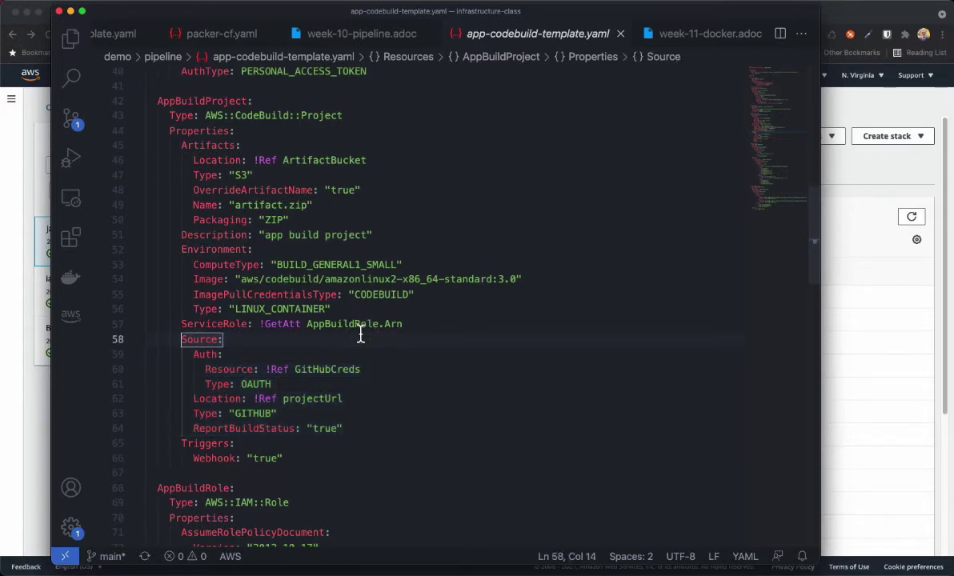
left_click(195, 356)
left_click_drag(196, 355, 319, 380)
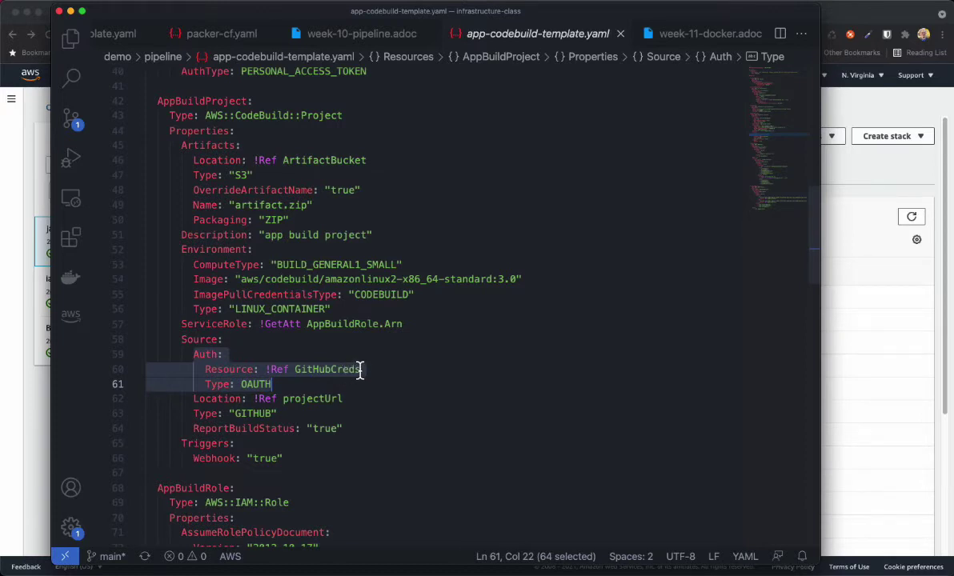
left_click(278, 384)
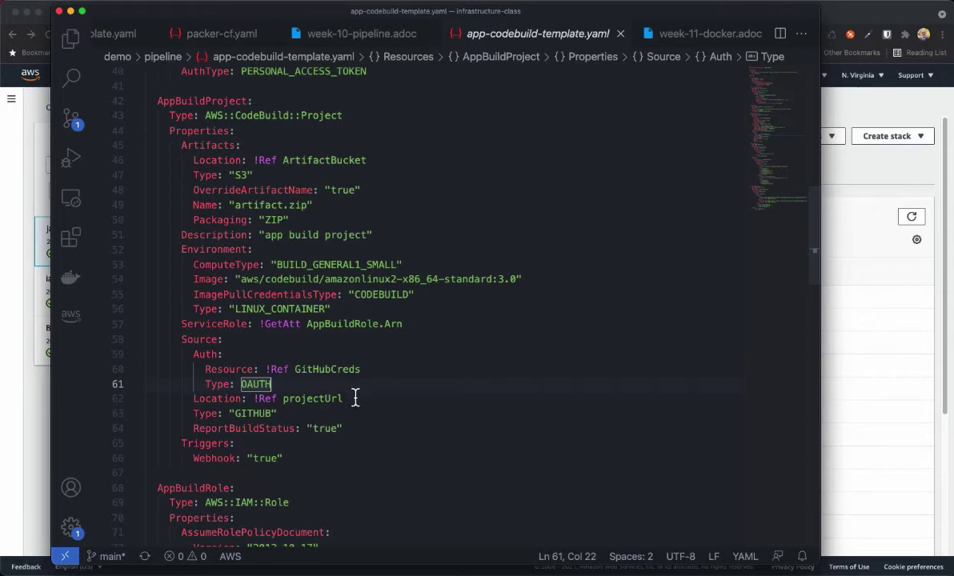
left_click(355, 397)
left_click_drag(356, 397, 255, 397)
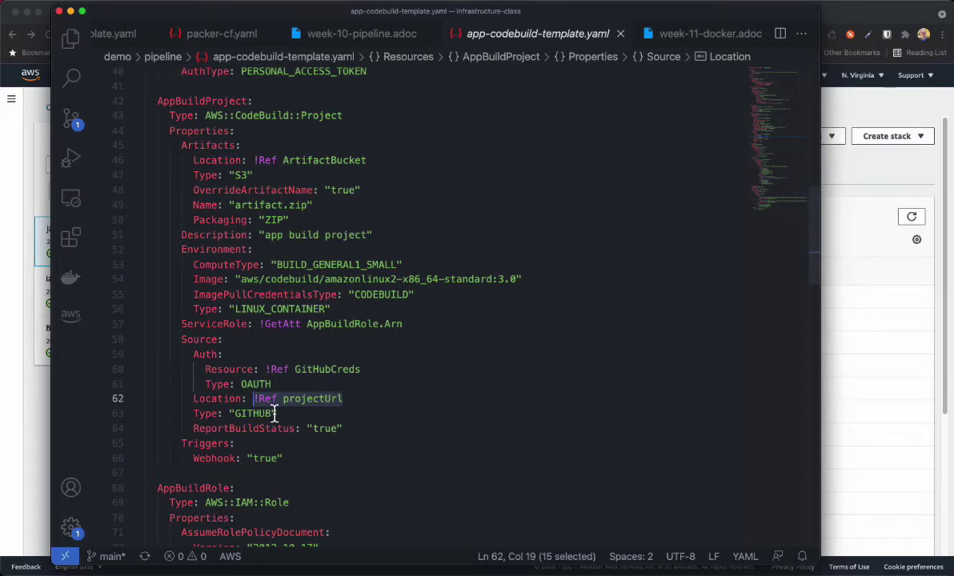
left_click(263, 414)
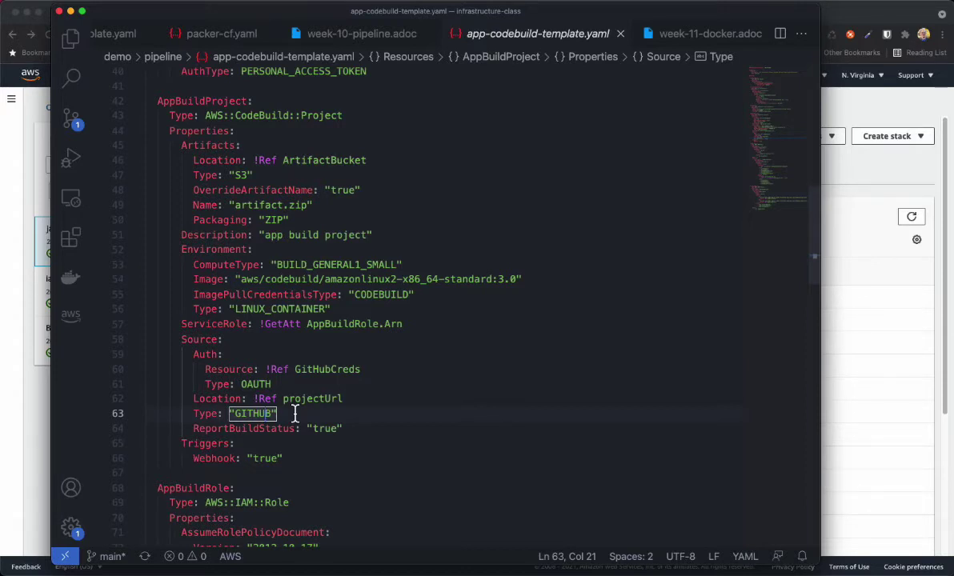
key("End")
left_click(239, 443)
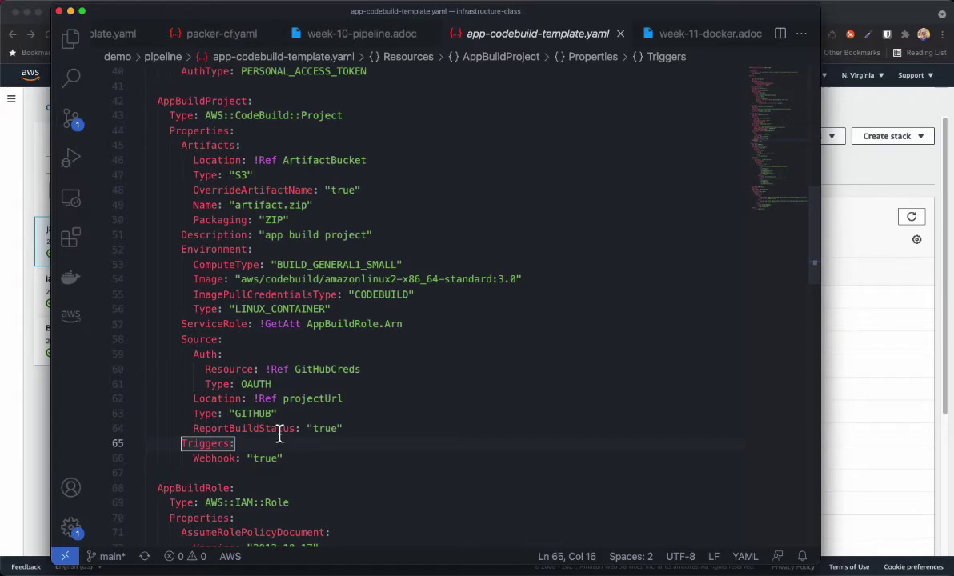
left_click(356, 429)
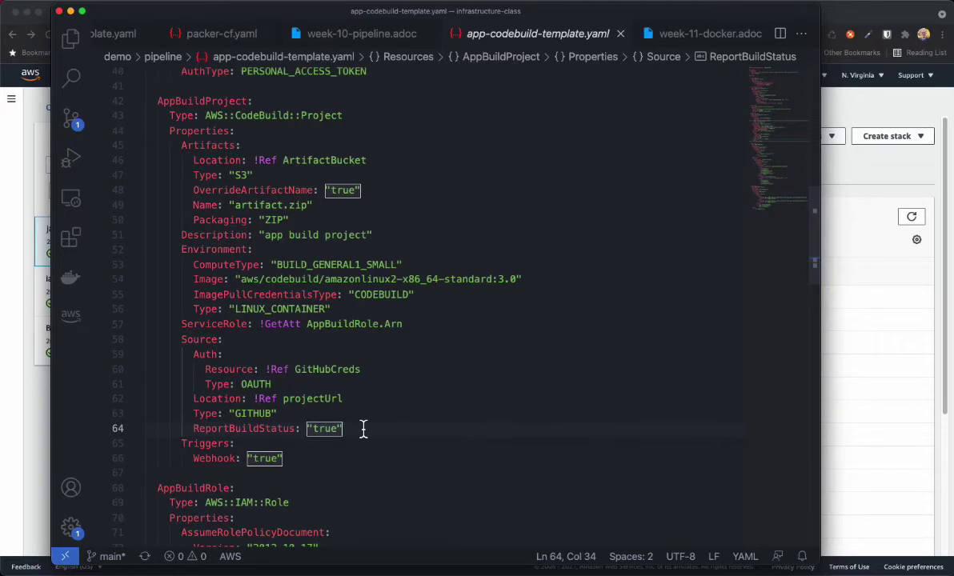
left_click(309, 441)
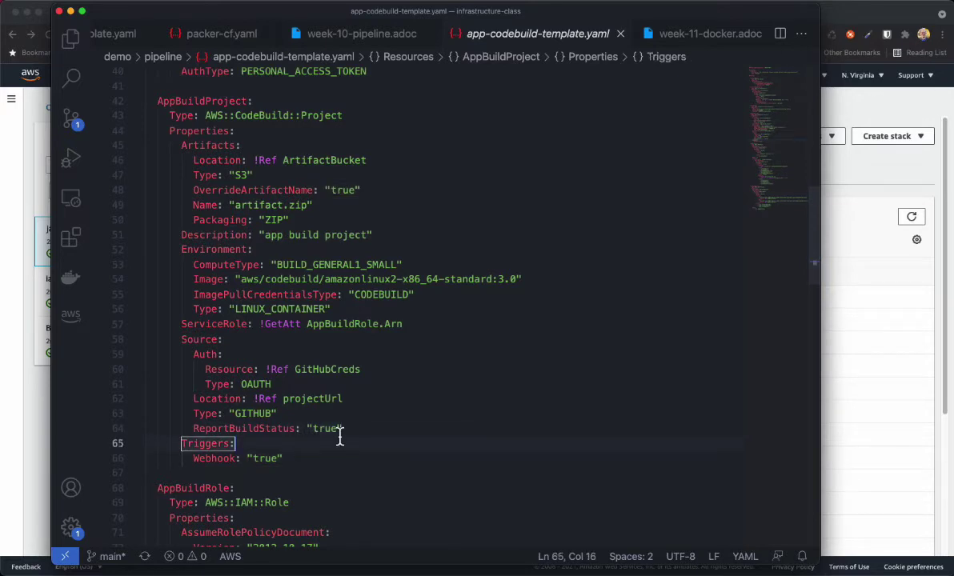
scroll(449, 414, "down", 2)
scroll(450, 415, "down", 4)
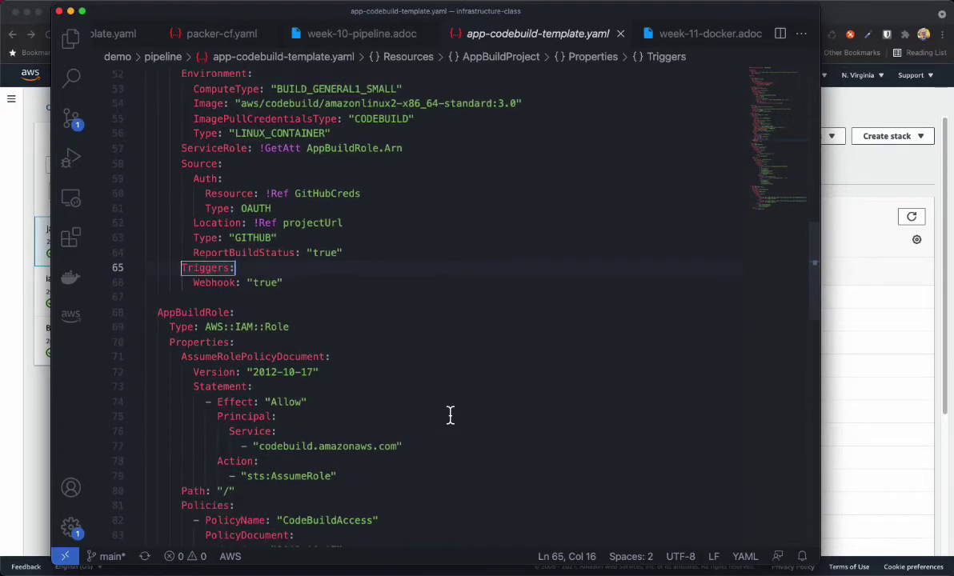
scroll(449, 414, "down", 1)
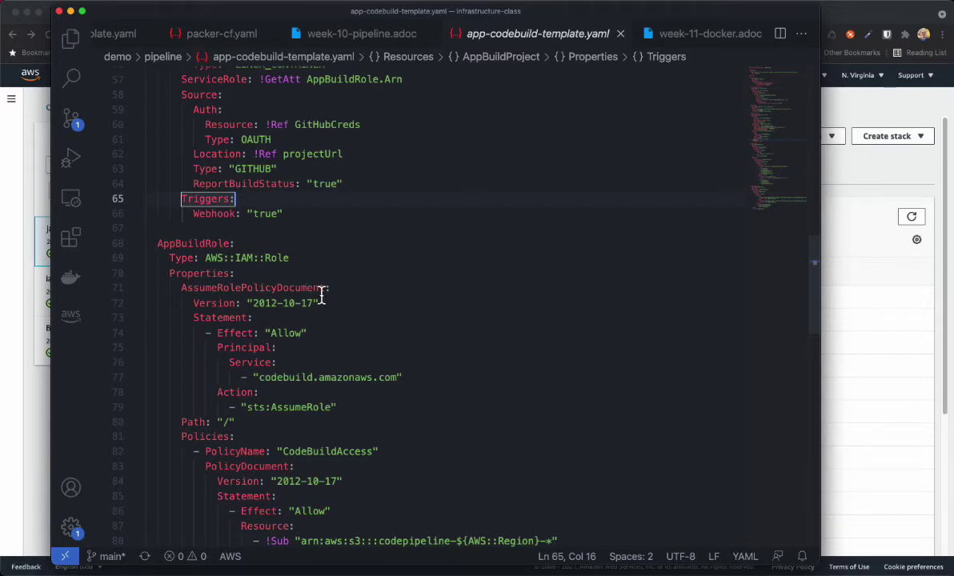
scroll(396, 311, "up", 4)
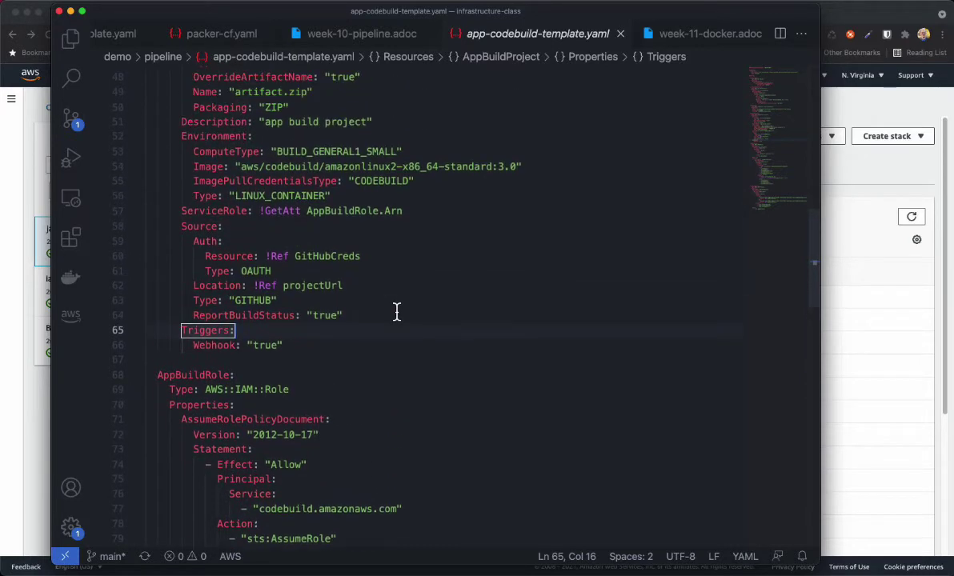
double_click(193, 211)
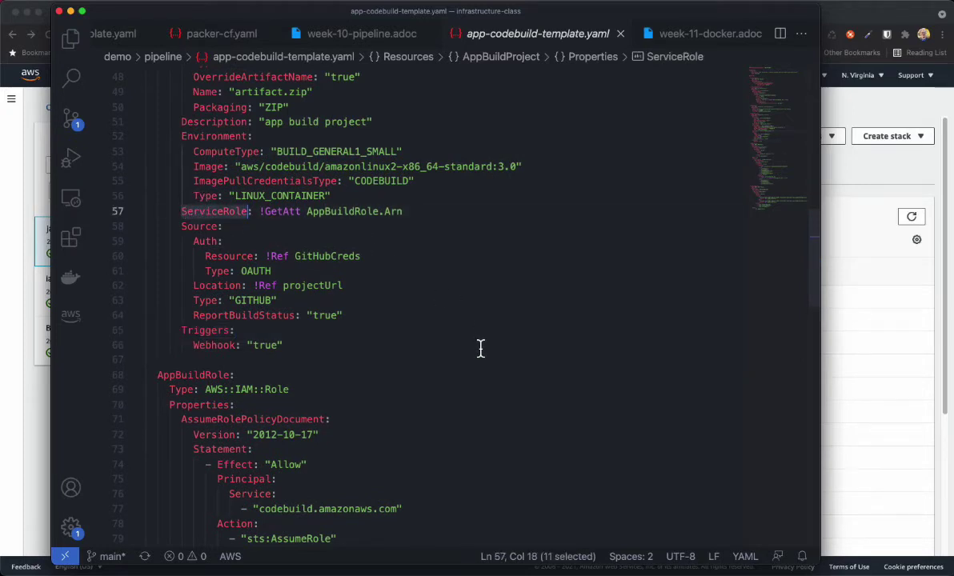
scroll(480, 347, "down", 2)
scroll(480, 348, "down", 5)
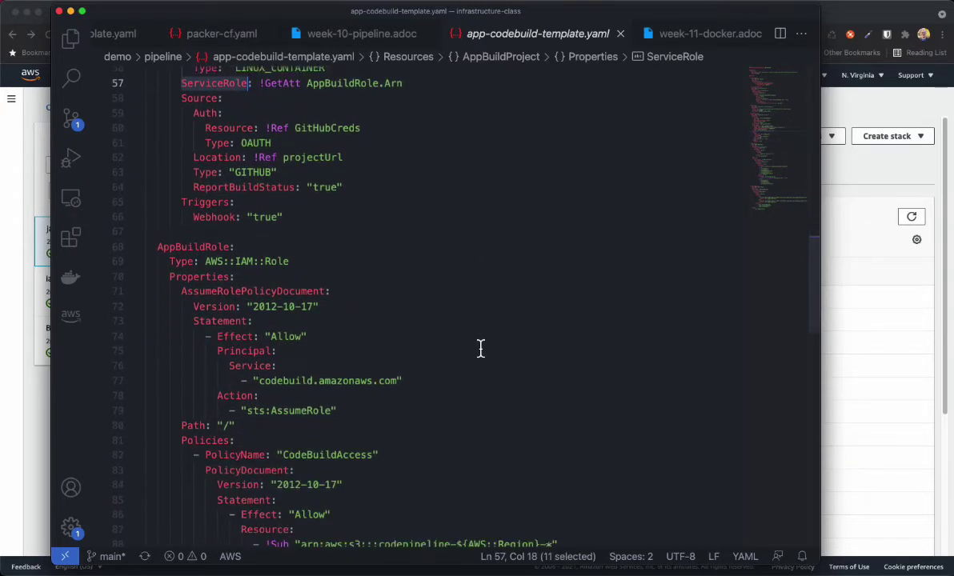
scroll(480, 348, "down", 3)
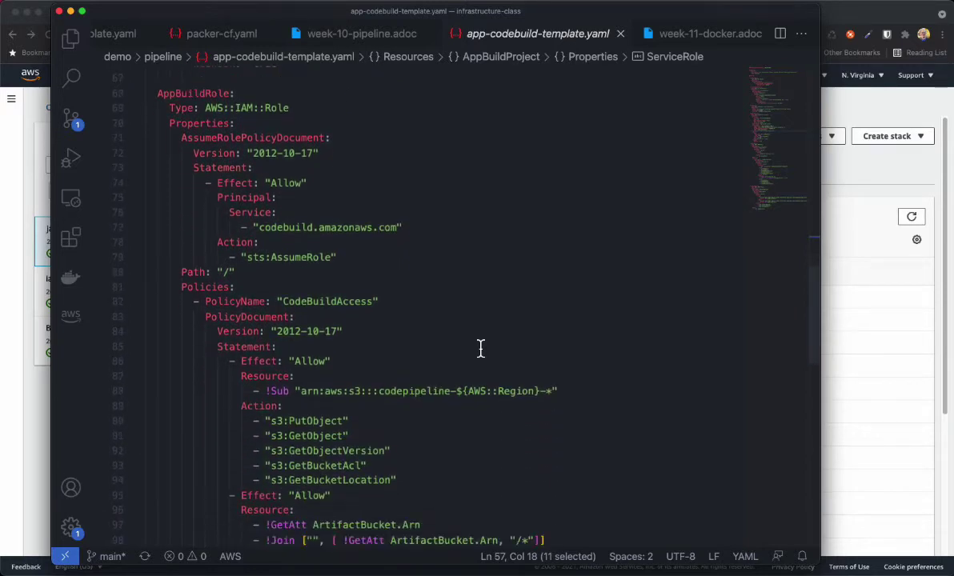
scroll(480, 348, "down", 5)
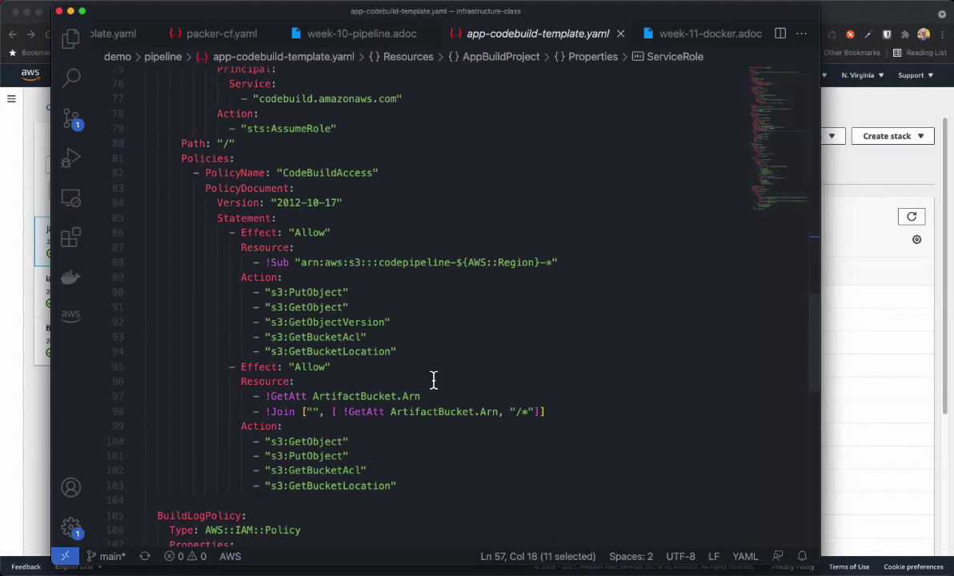
Scroll to the end of the CodeBuild template, then hide VS Code to show the java-project-build stack events
scroll(433, 380, "down", 4)
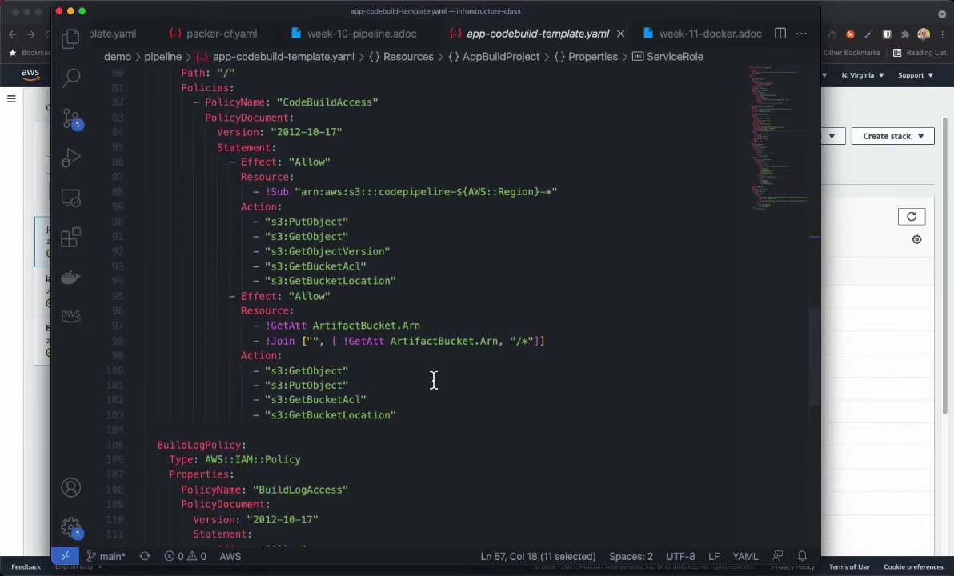
scroll(433, 380, "down", 1)
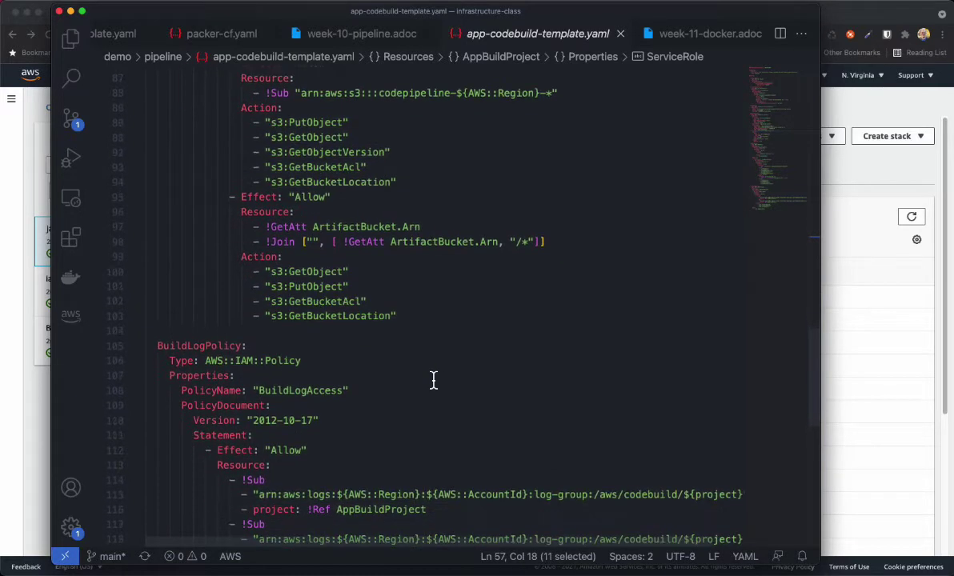
scroll(433, 380, "down", 3)
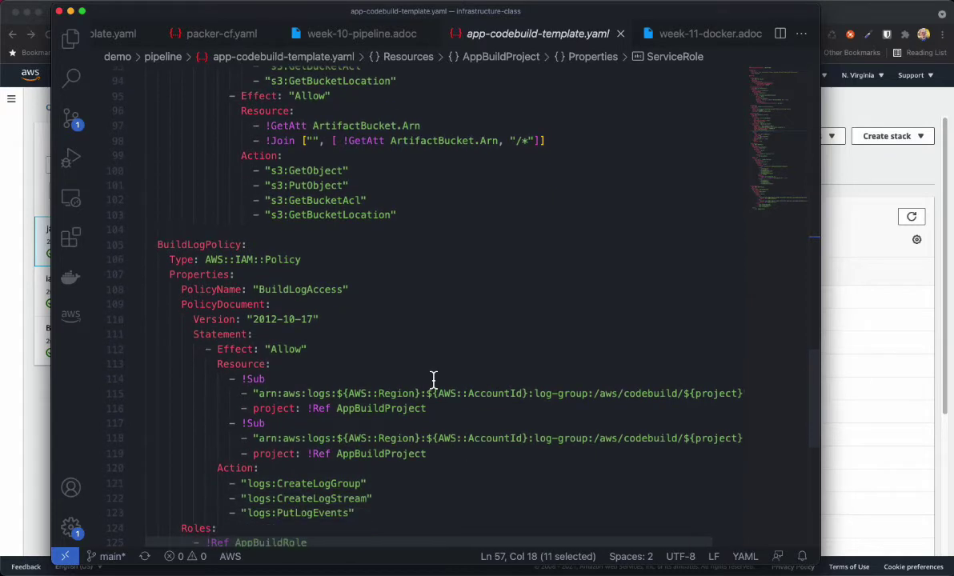
scroll(432, 380, "down", 1)
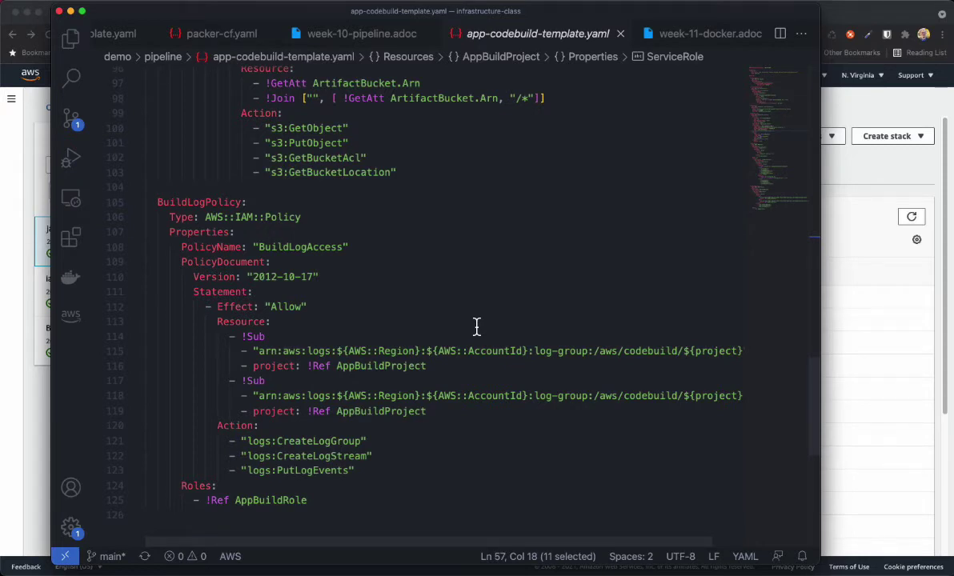
scroll(476, 326, "down", 5)
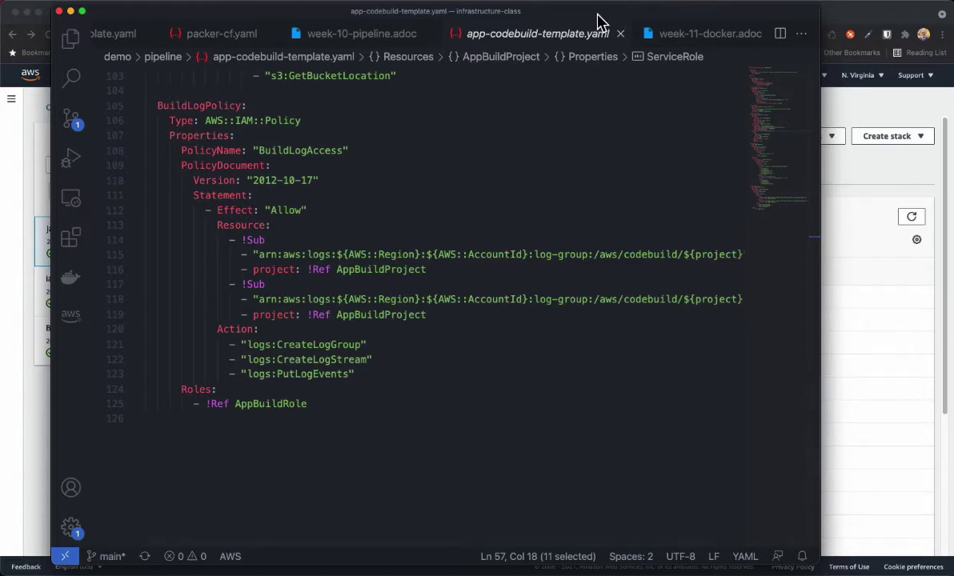
double_click(596, 16)
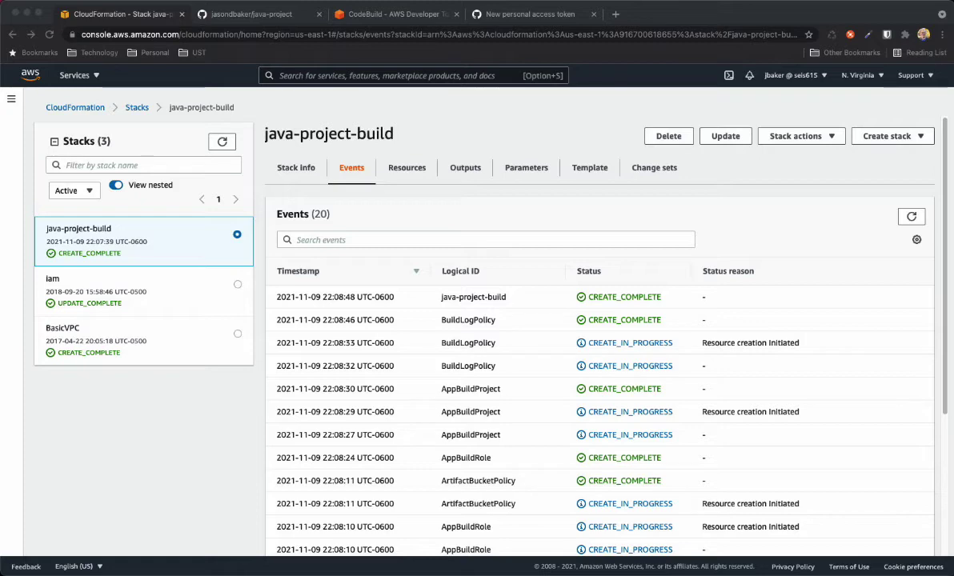
Drag the java-project terminal window over the CloudFormation stack events page
left_click_drag(952, 276, 132, 162)
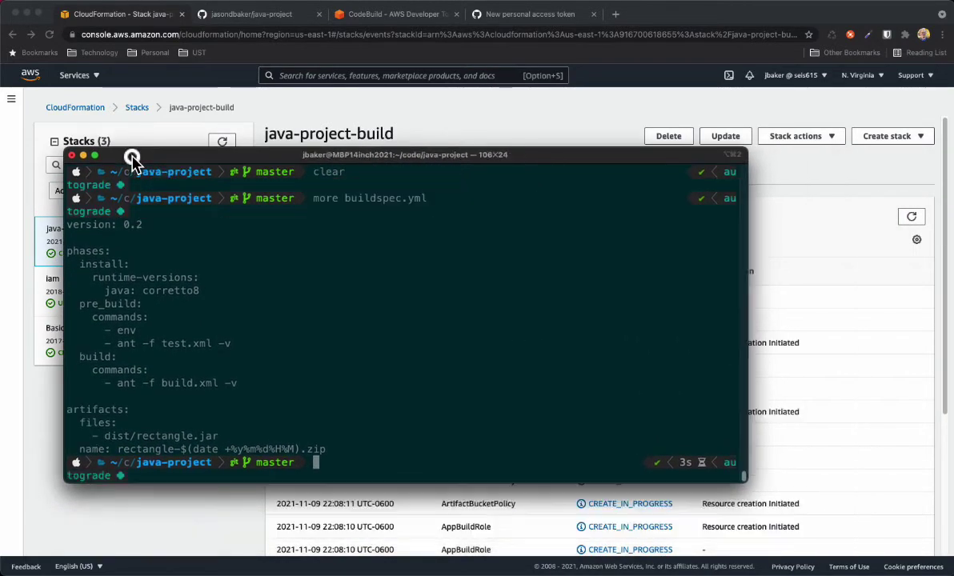
Clear the terminal and list the java-project folder's files with ls
type("clear")
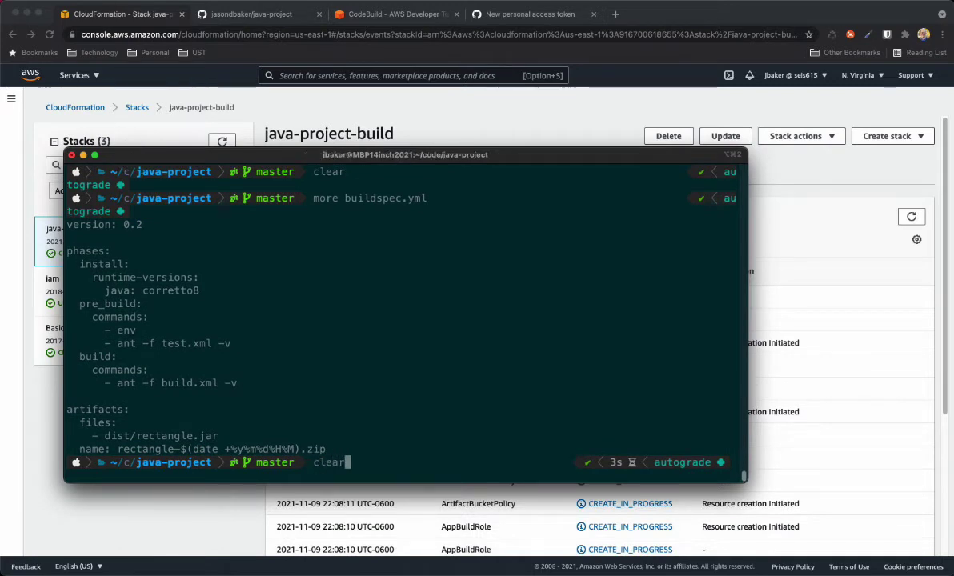
key("Return")
type("l")
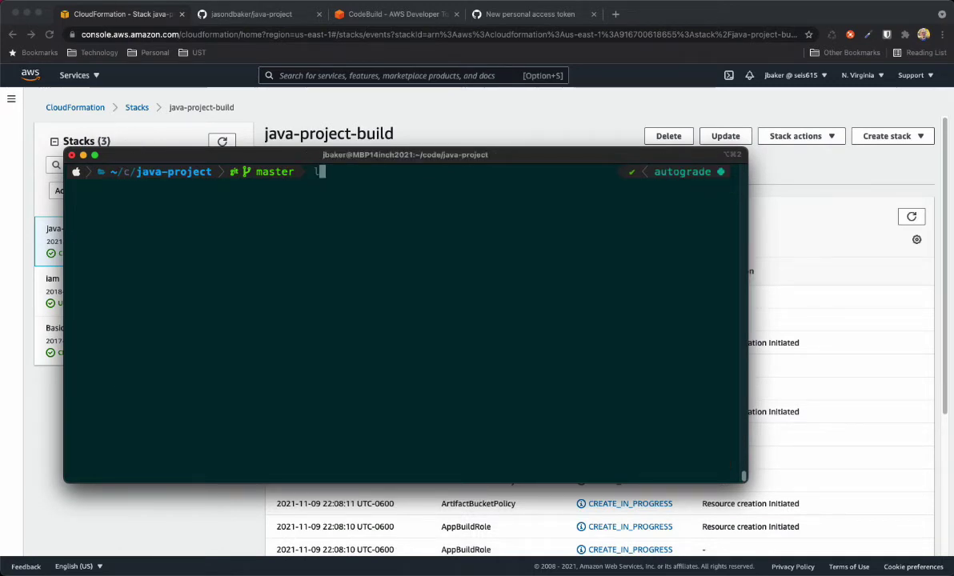
type("s")
key("Return")
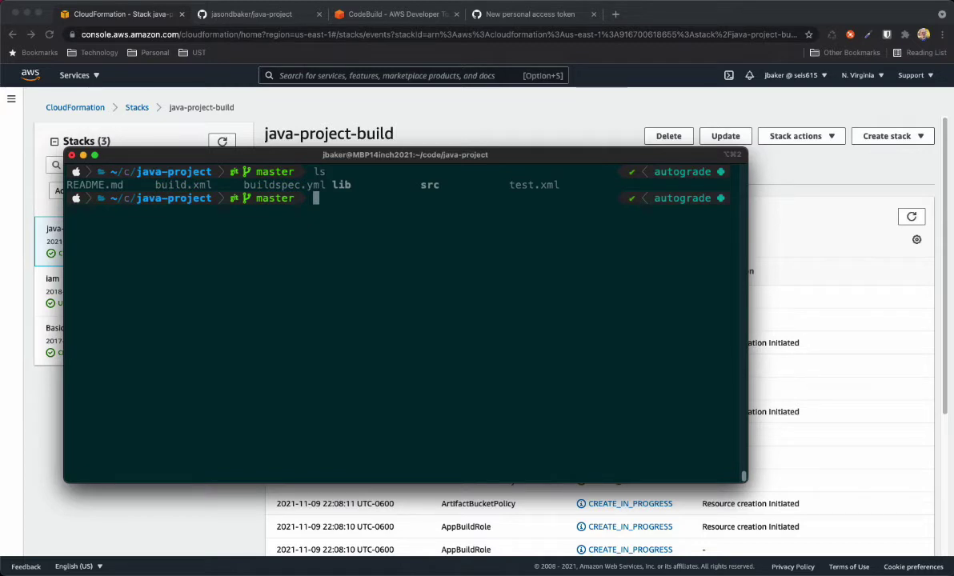
Print buildspec.yml with more, then move the terminal aside to reveal the stack events
type("more buildsp")
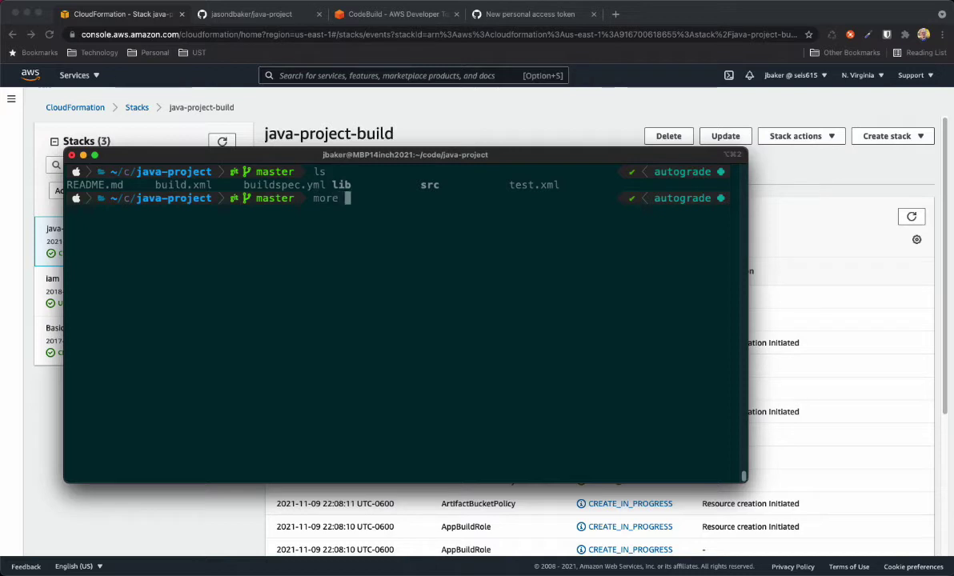
key("Tab")
key("Return")
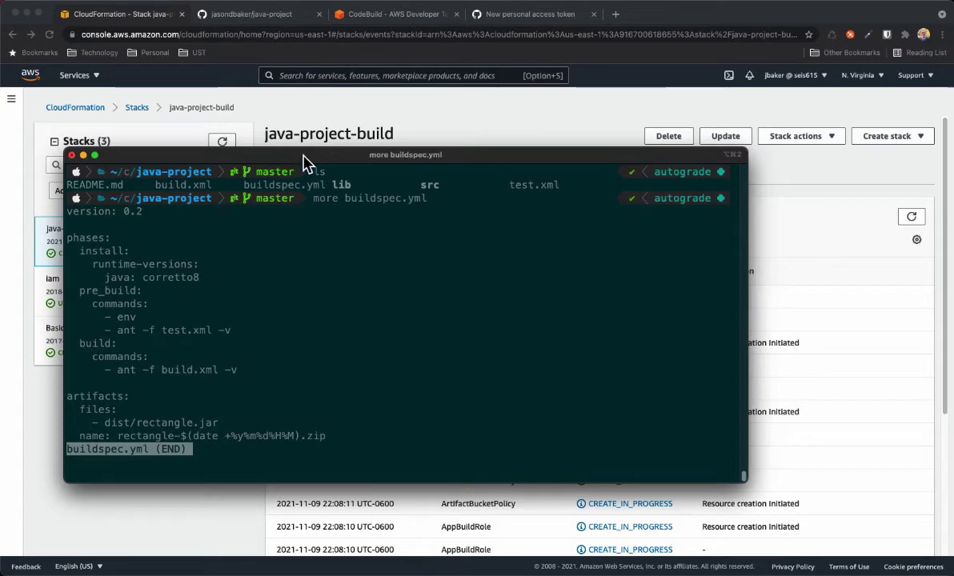
left_click_drag(300, 157, 953, 288)
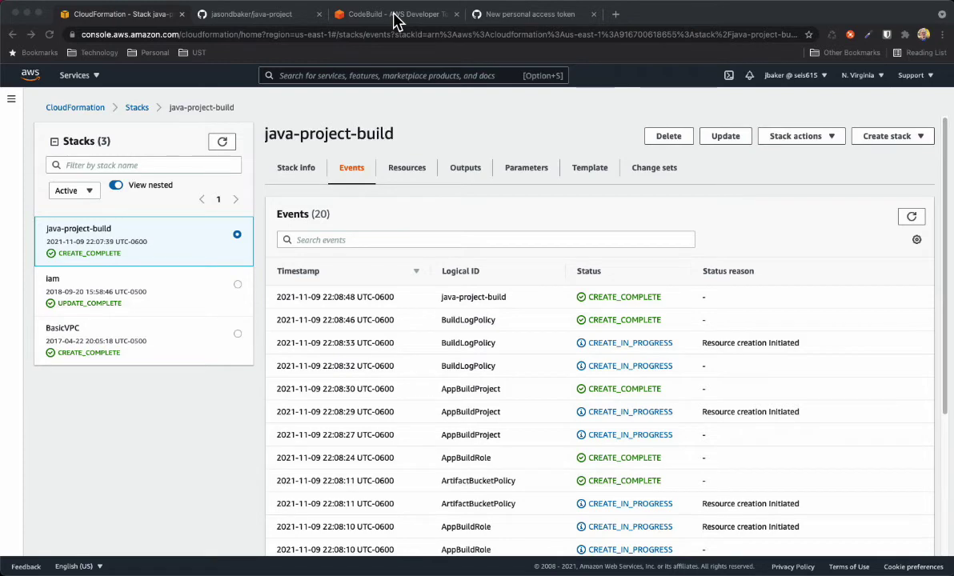
Go to CodeBuild's Build projects list showing AppBuildProject with no builds yet
left_click(394, 16)
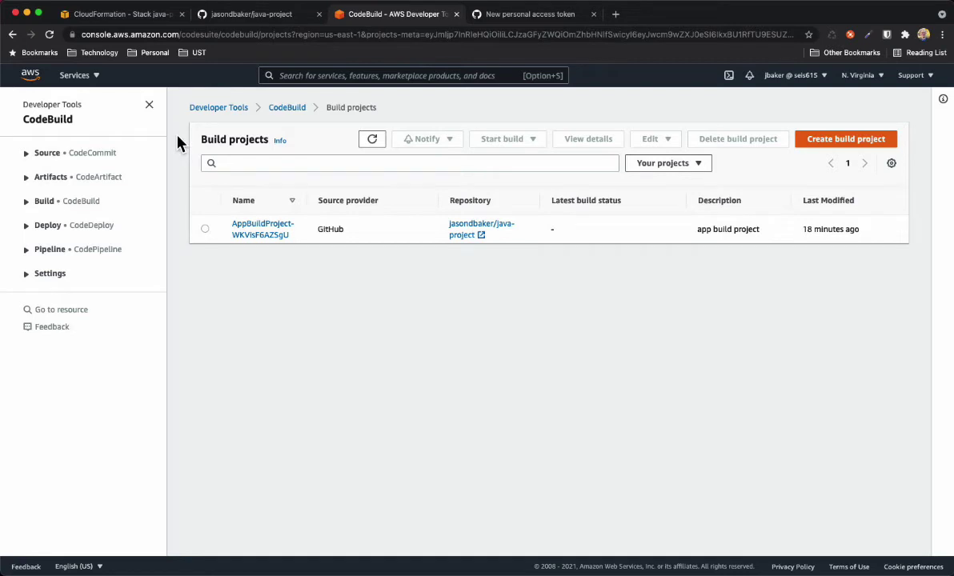
left_click(27, 204)
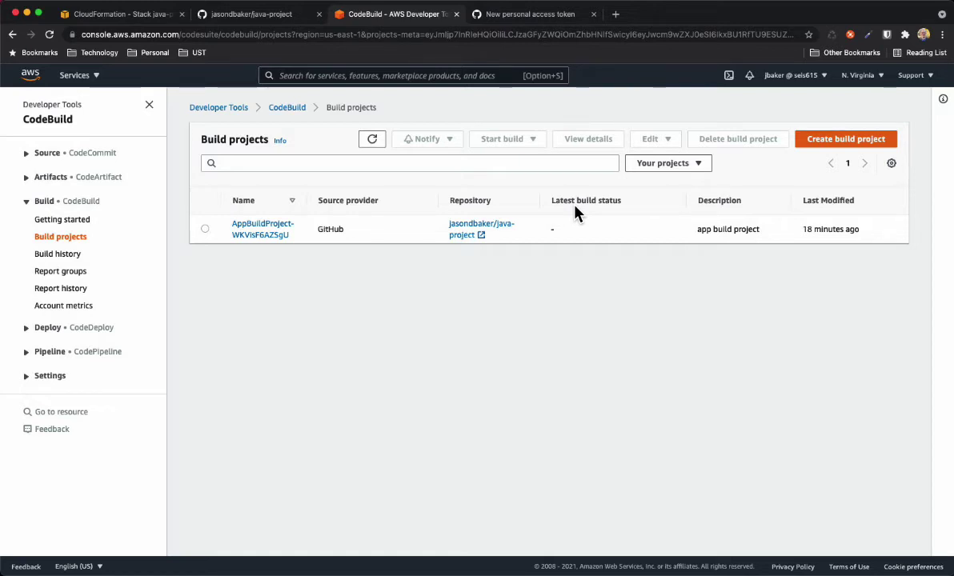
Open AppBuildProject-WKVisF6AZSgU and start its first build
left_click(261, 230)
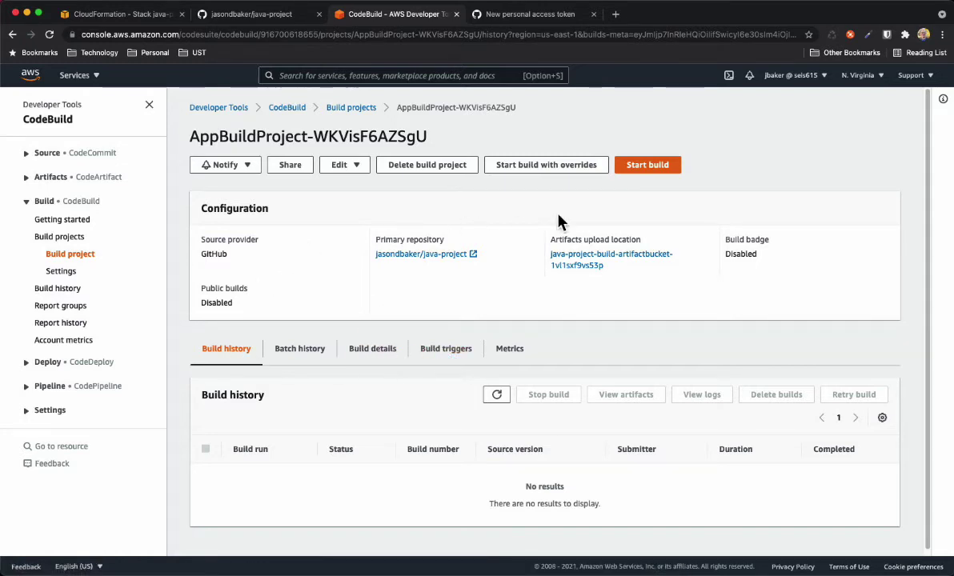
left_click(650, 167)
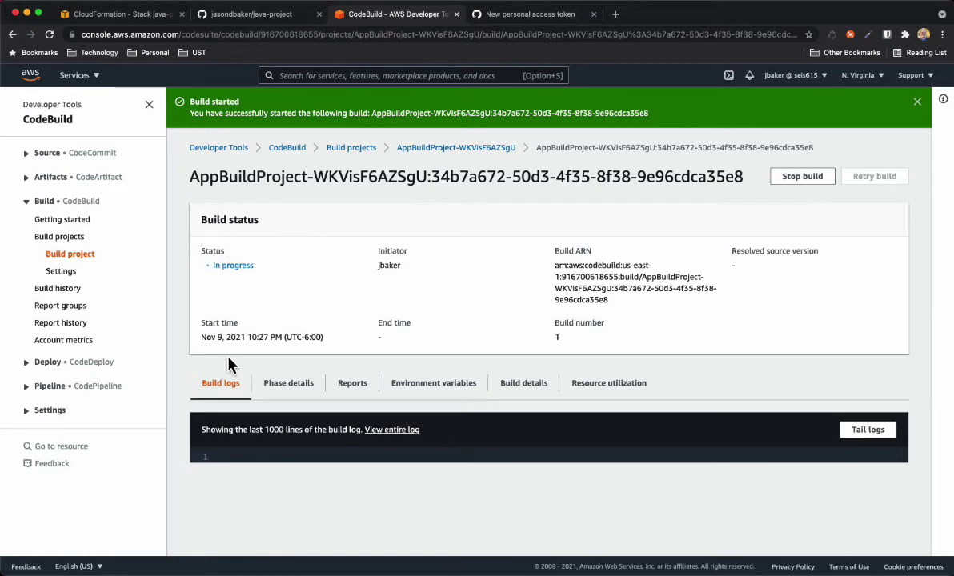
Check build 1's phase details, reports, environment variables and build details, then return to its log
left_click(293, 386)
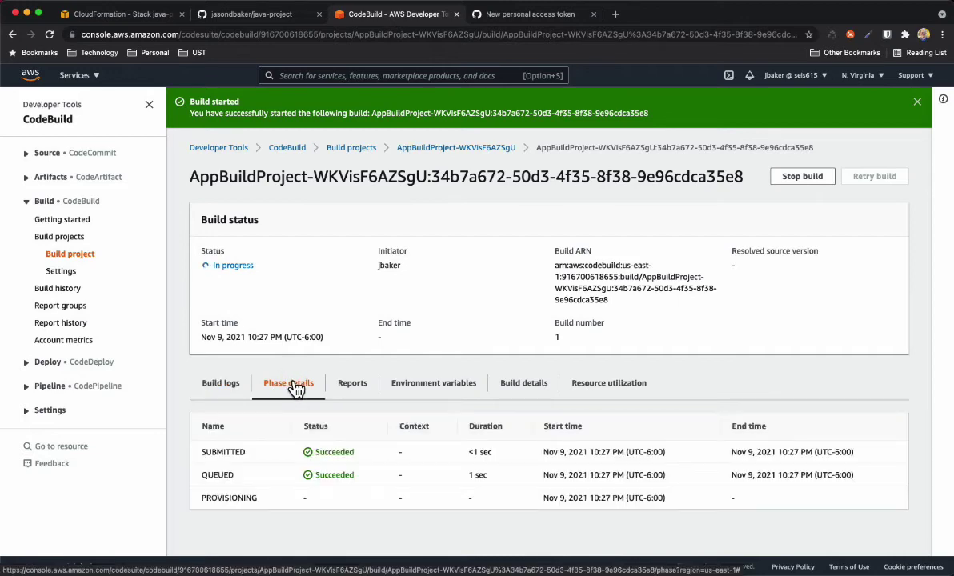
left_click(353, 390)
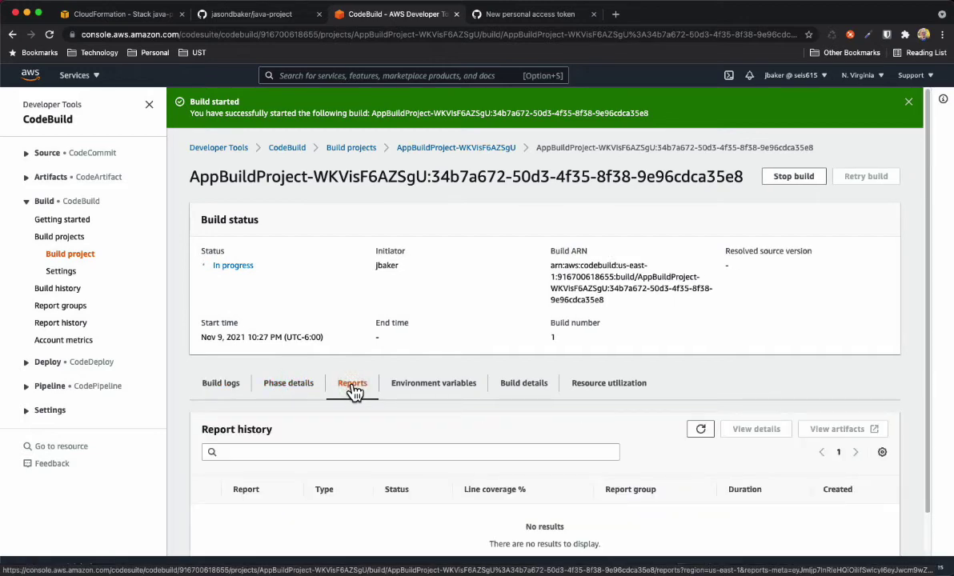
left_click(290, 390)
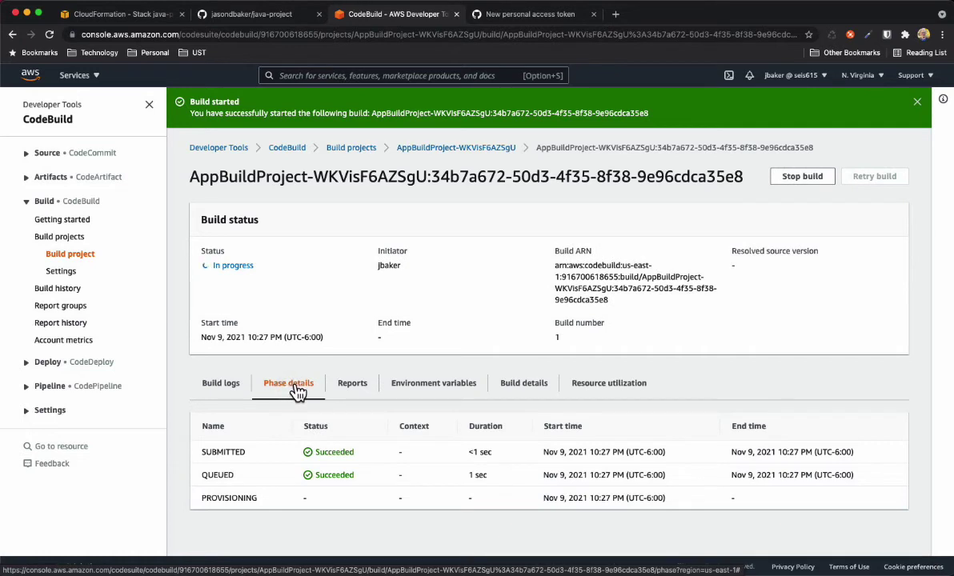
left_click(434, 392)
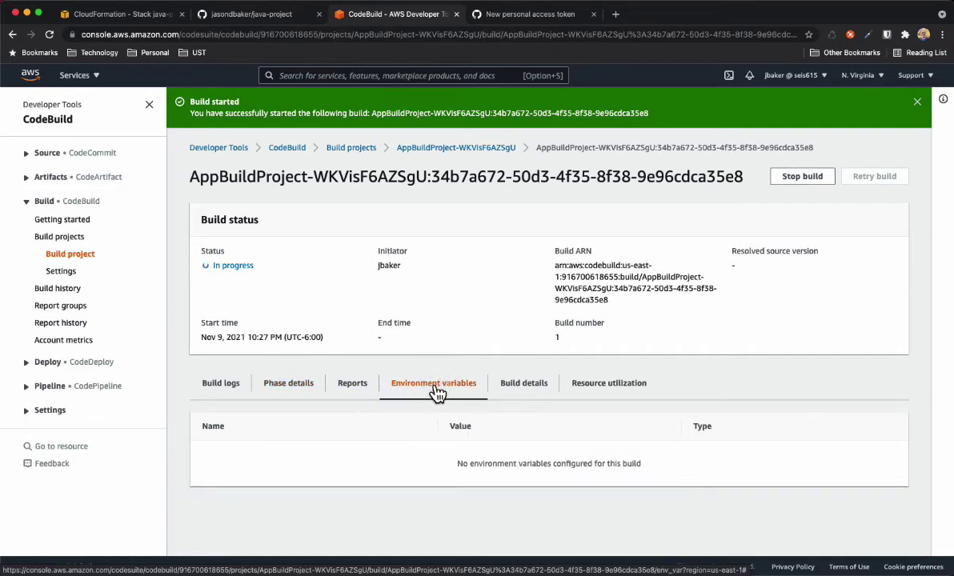
left_click(517, 392)
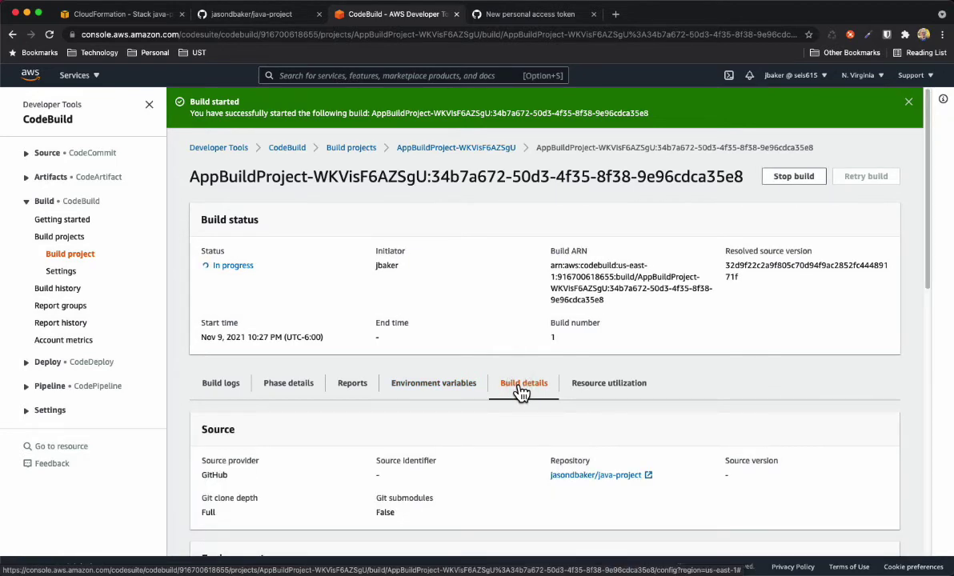
left_click(226, 388)
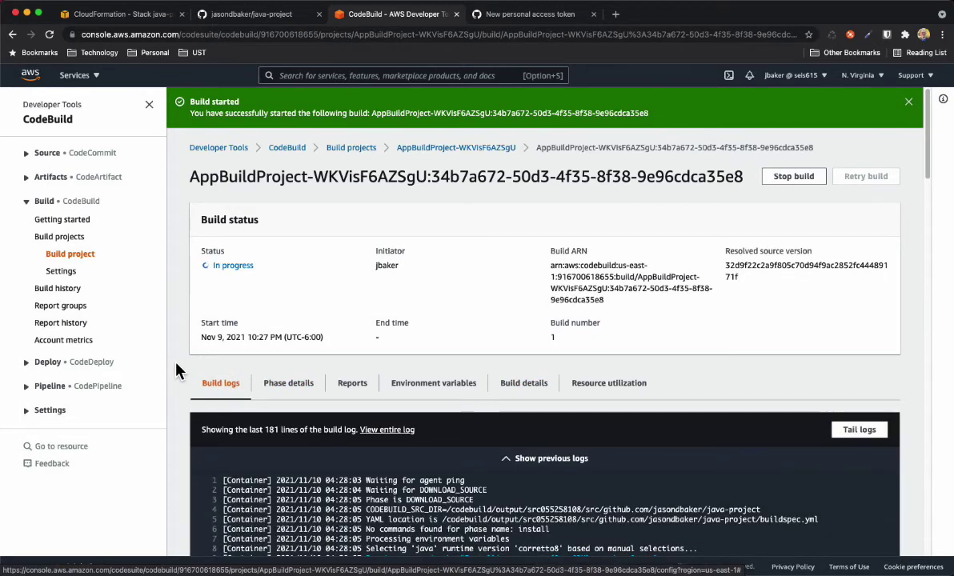
Scroll the build log past the env listing to 'ant -f test.xml' creating bin and reports
scroll(177, 370, "down", 1)
scroll(177, 370, "down", 1)
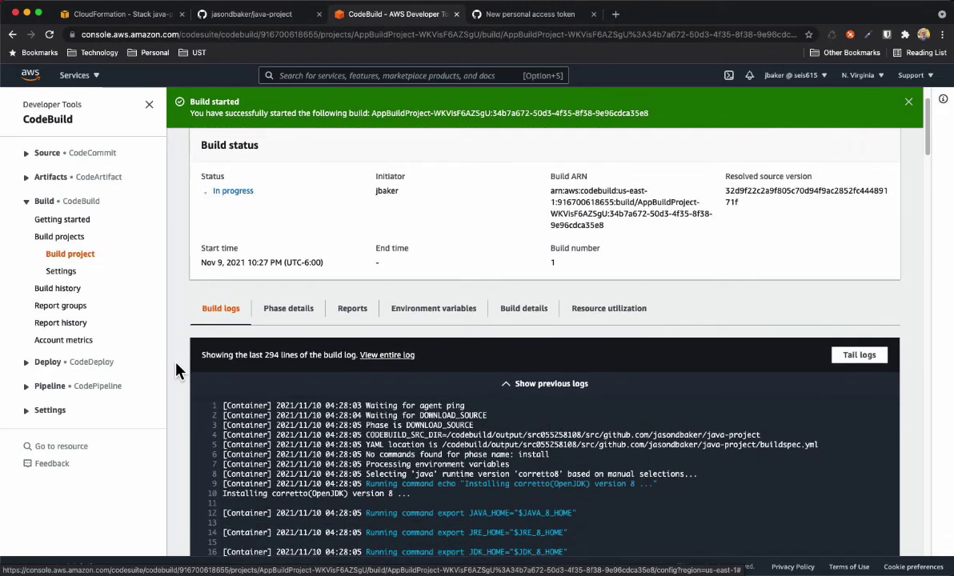
scroll(177, 371, "down", 2)
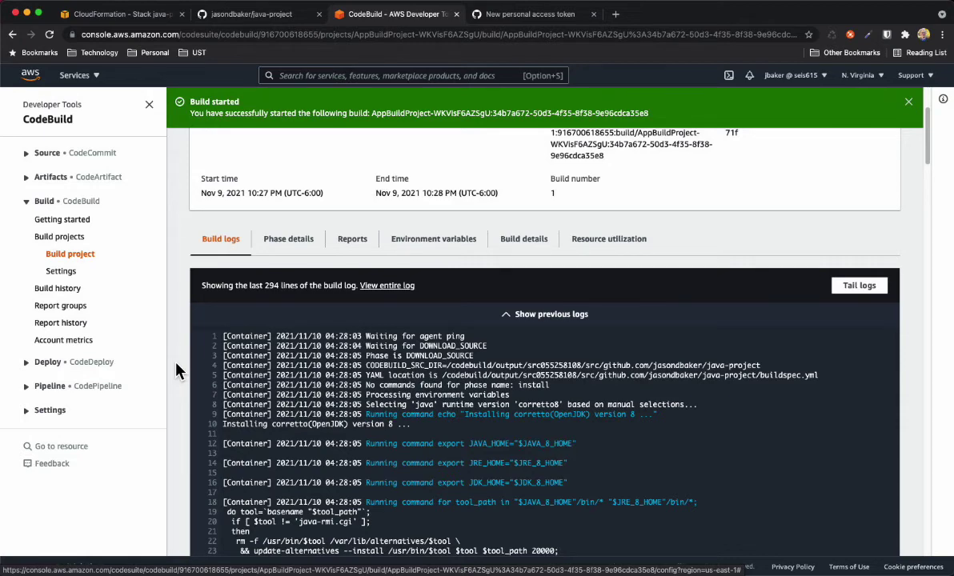
scroll(178, 370, "down", 3)
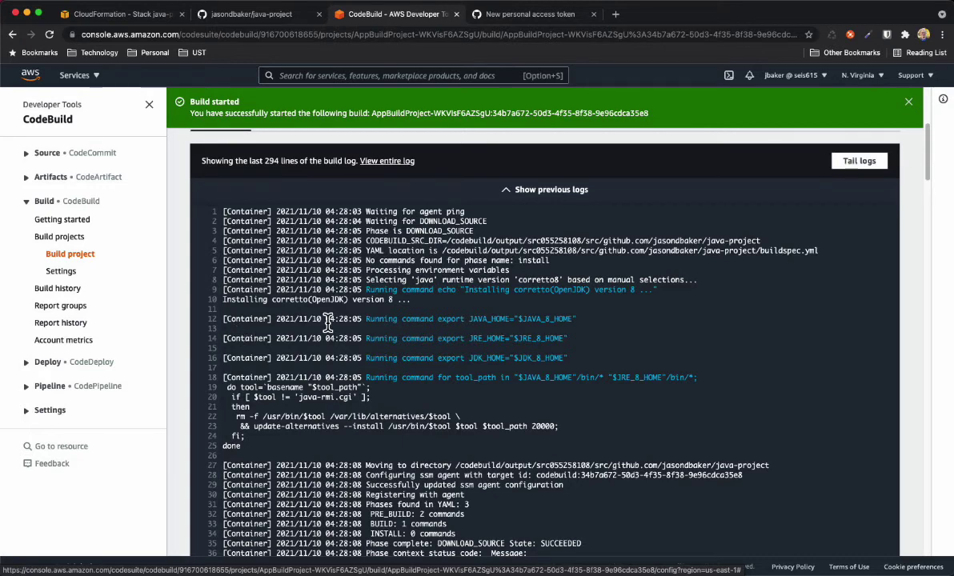
scroll(320, 320, "down", 2)
scroll(327, 323, "down", 3)
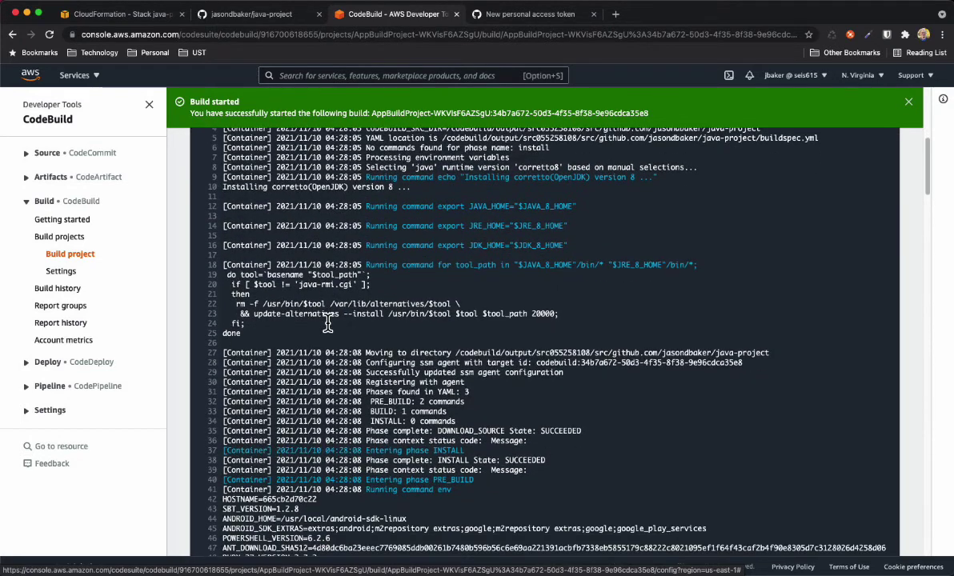
scroll(327, 324, "down", 1)
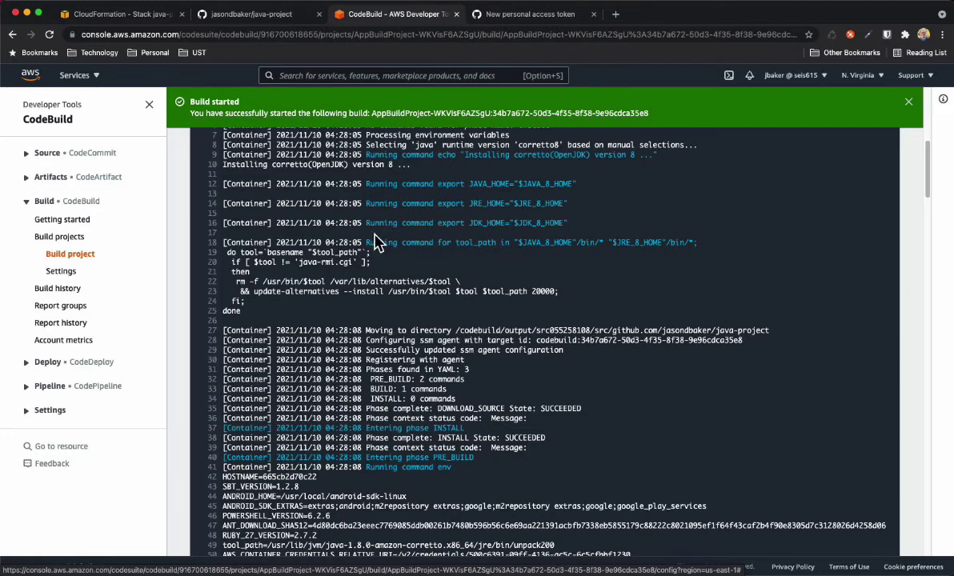
scroll(376, 242, "down", 3)
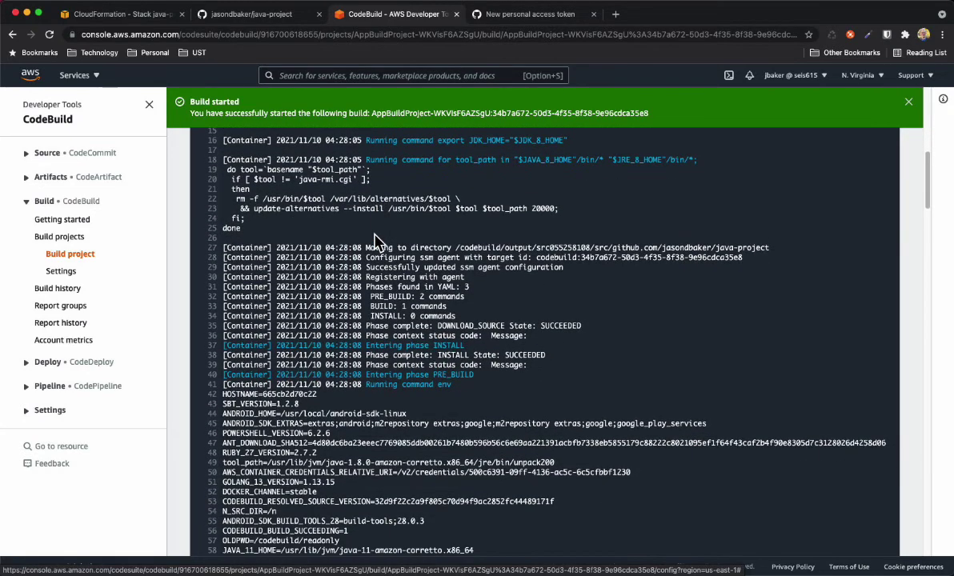
scroll(376, 240, "down", 2)
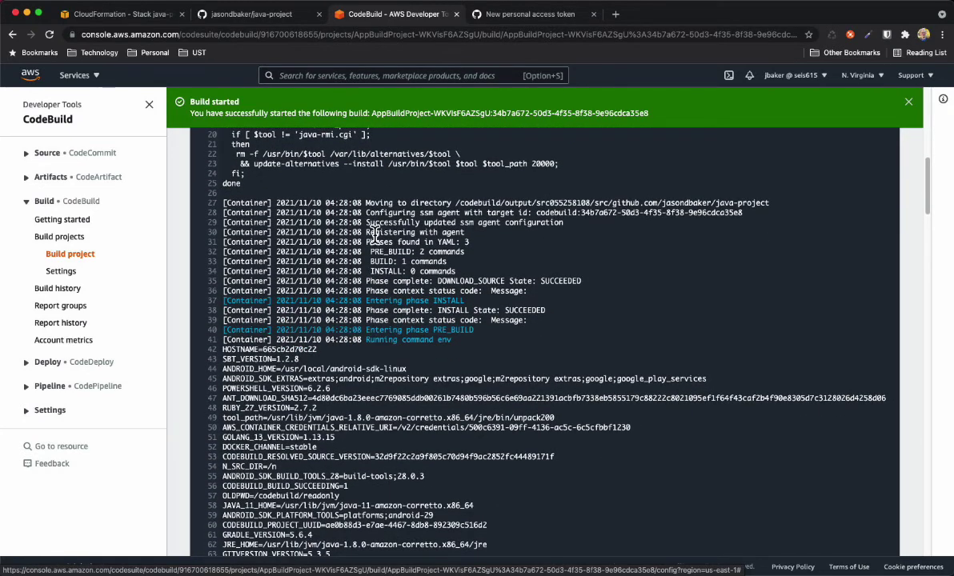
scroll(375, 235, "down", 1)
scroll(378, 233, "up", 1)
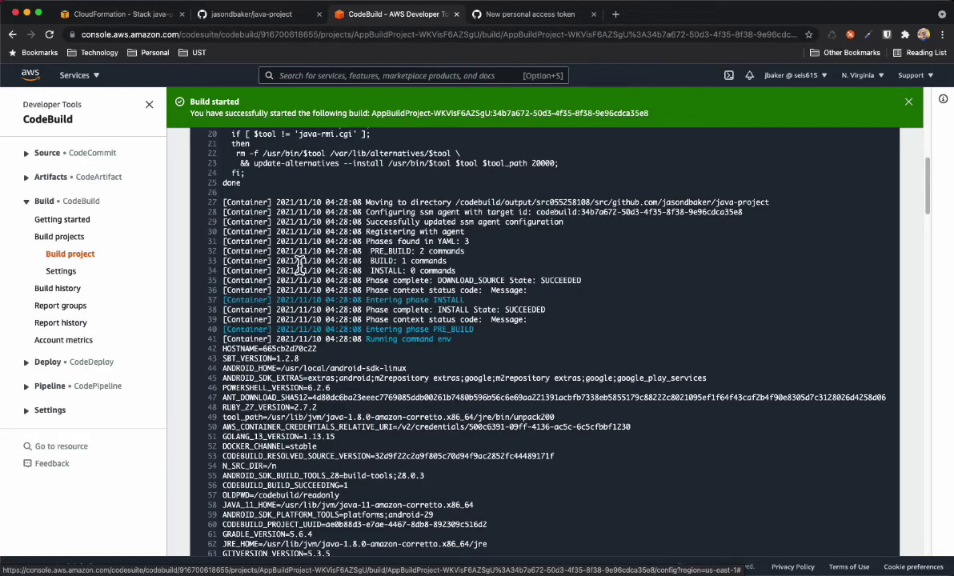
scroll(316, 256, "down", 1)
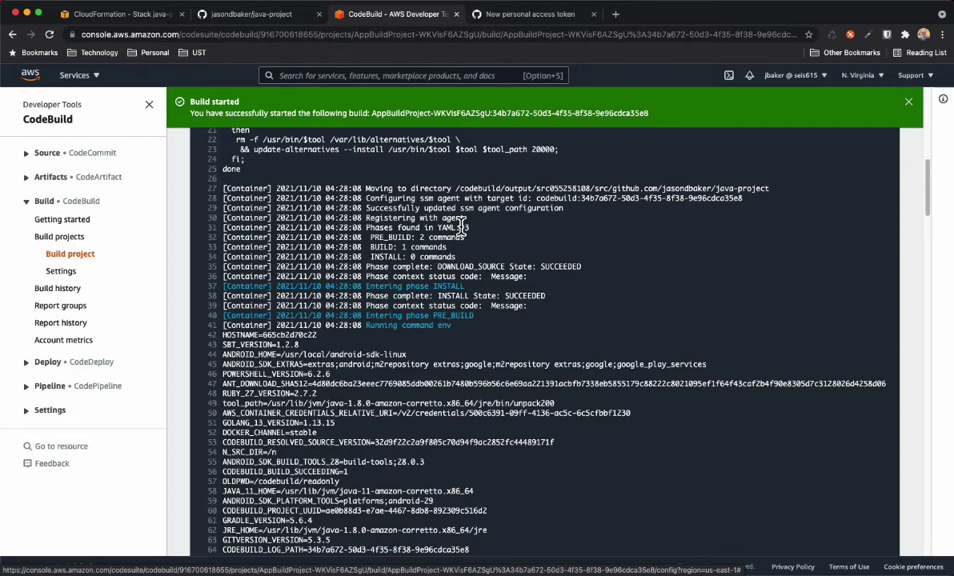
scroll(320, 224, "down", 1)
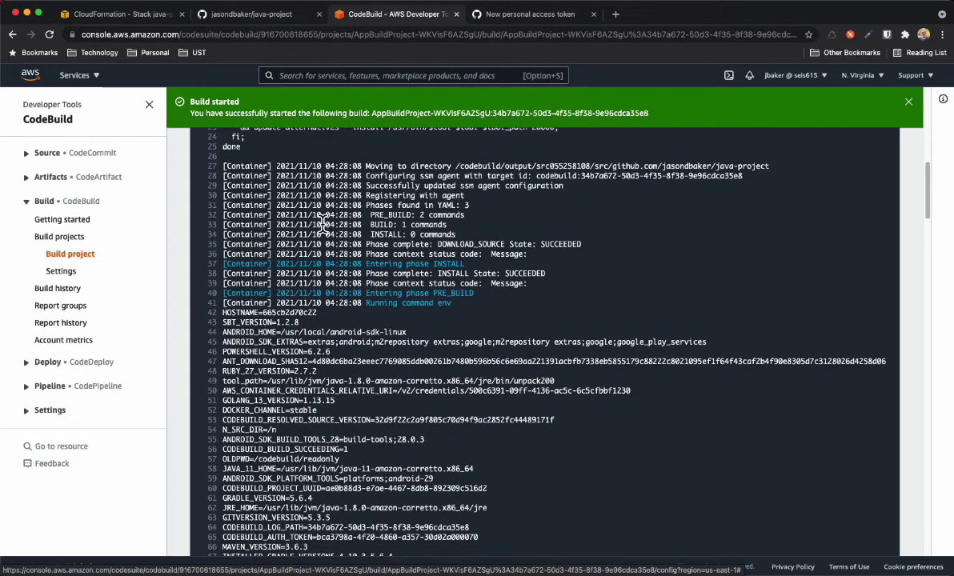
scroll(320, 224, "down", 2)
scroll(320, 224, "down", 1)
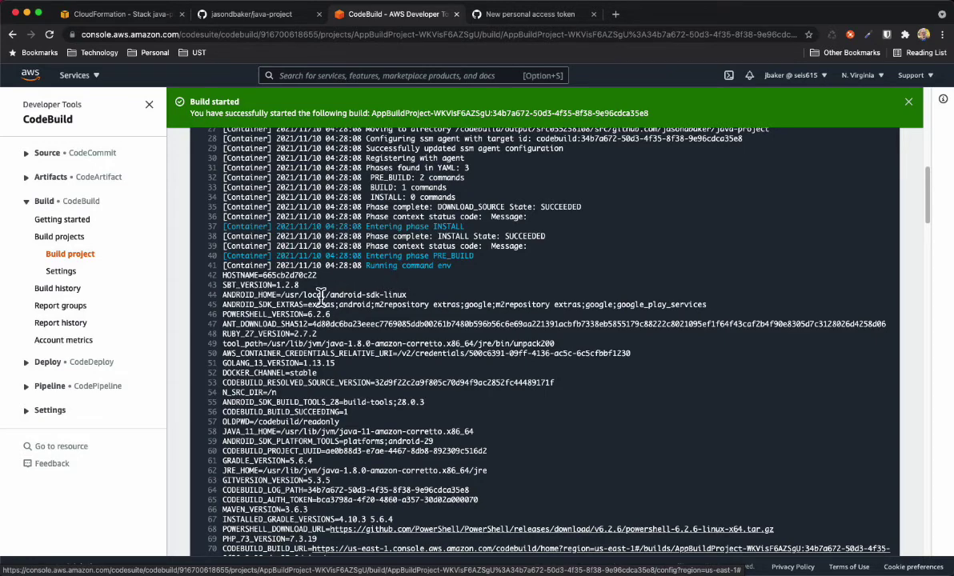
scroll(292, 294, "down", 2)
scroll(296, 300, "down", 5)
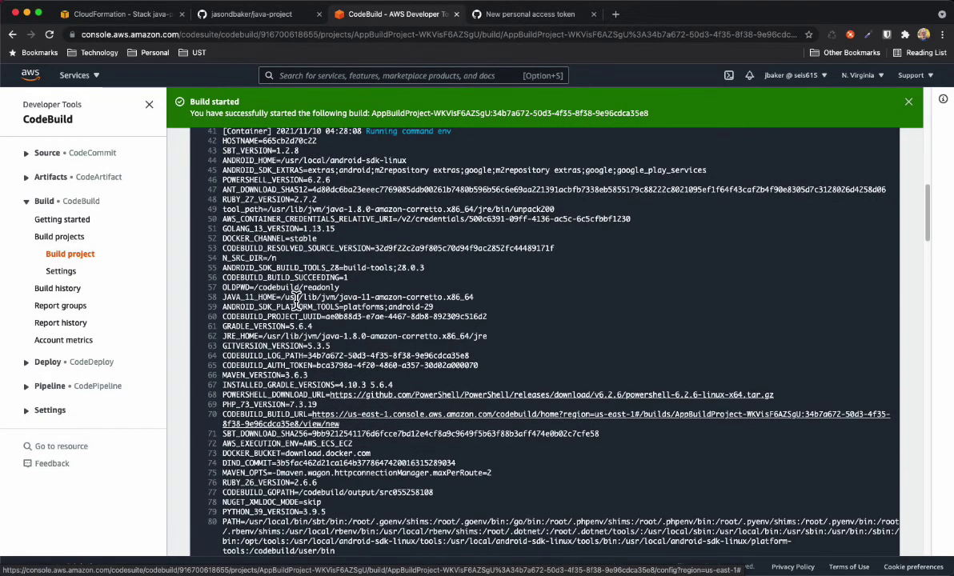
scroll(296, 300, "down", 5)
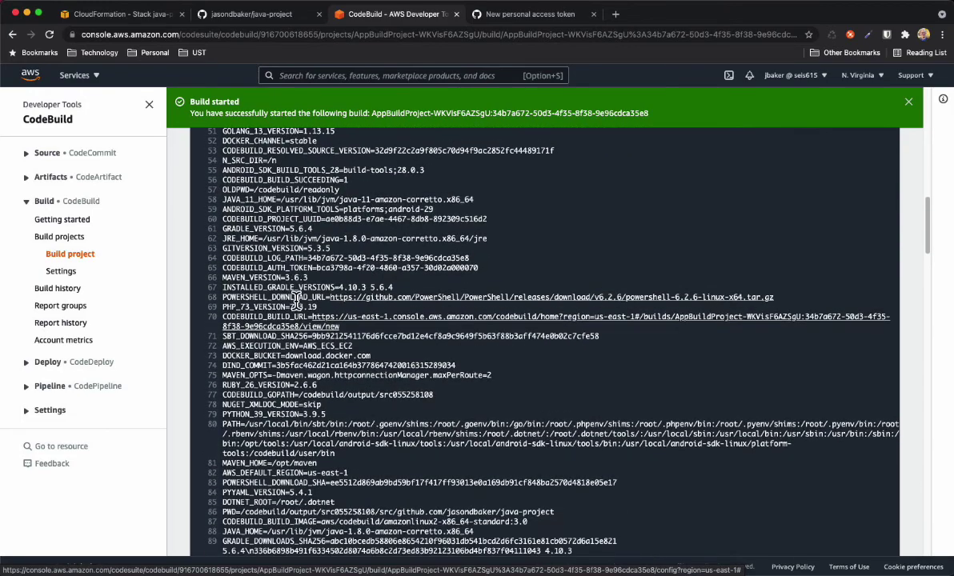
scroll(296, 300, "down", 6)
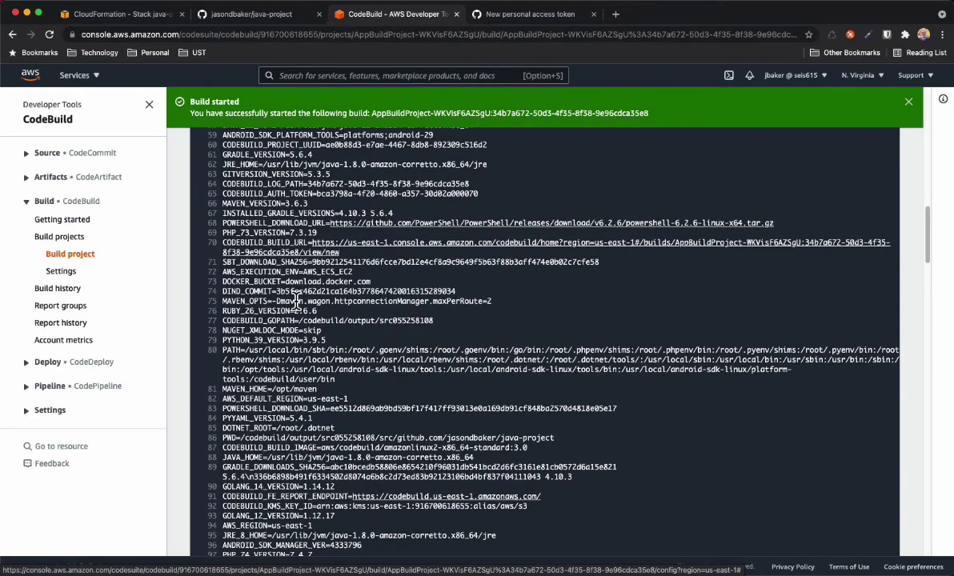
scroll(296, 300, "down", 15)
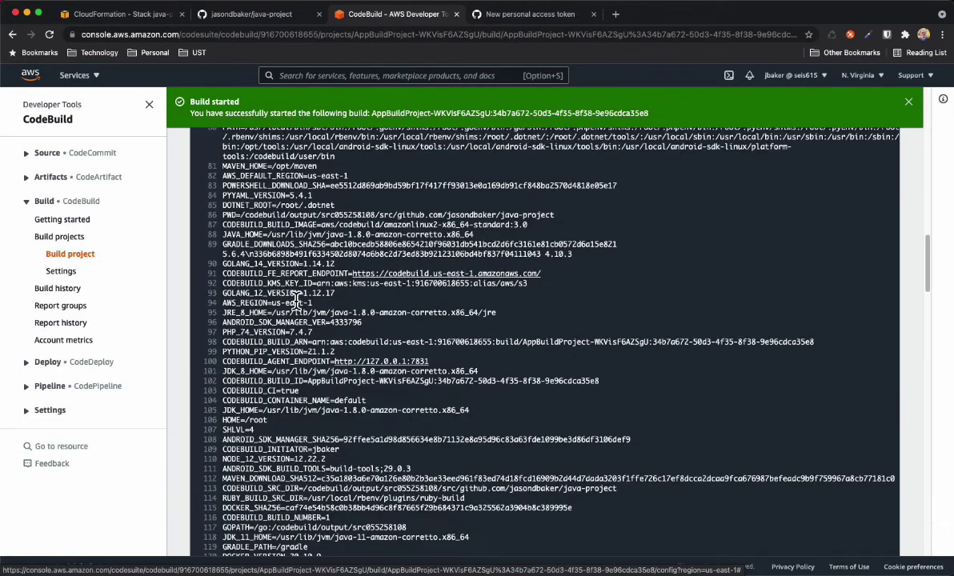
scroll(296, 300, "down", 6)
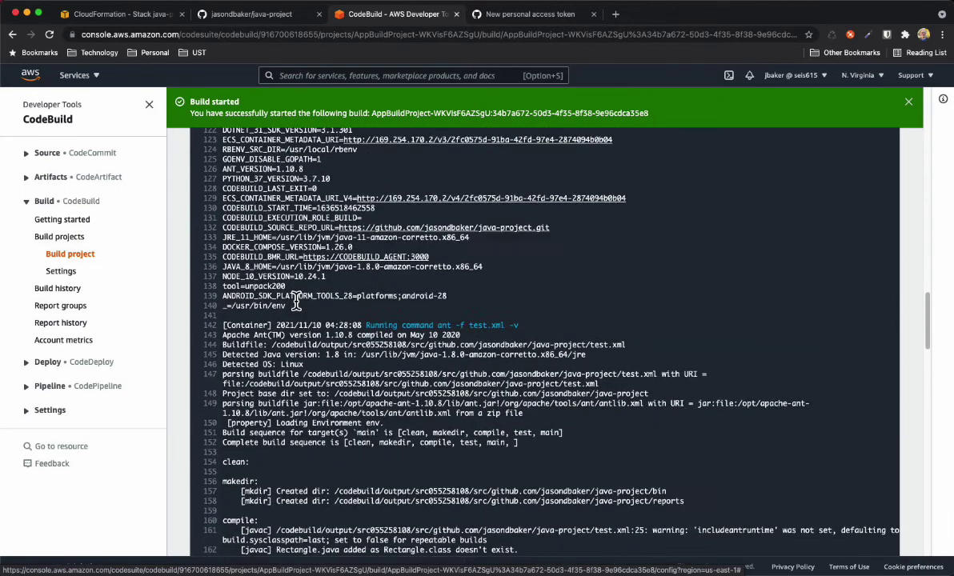
Scroll the log through RectangleTest's 4 passing tests to the BUILD phase compiling 3 source files
scroll(296, 300, "down", 2)
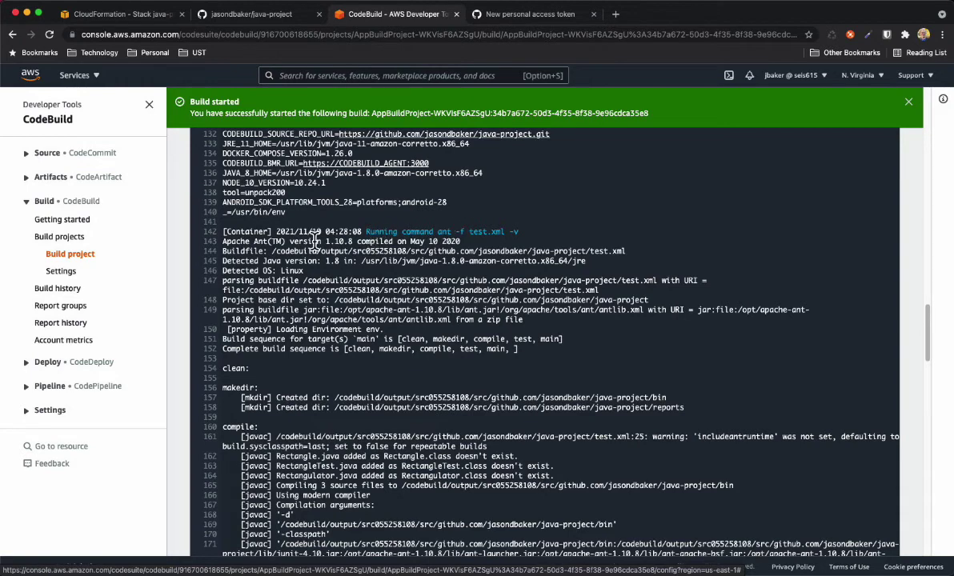
scroll(262, 251, "down", 3)
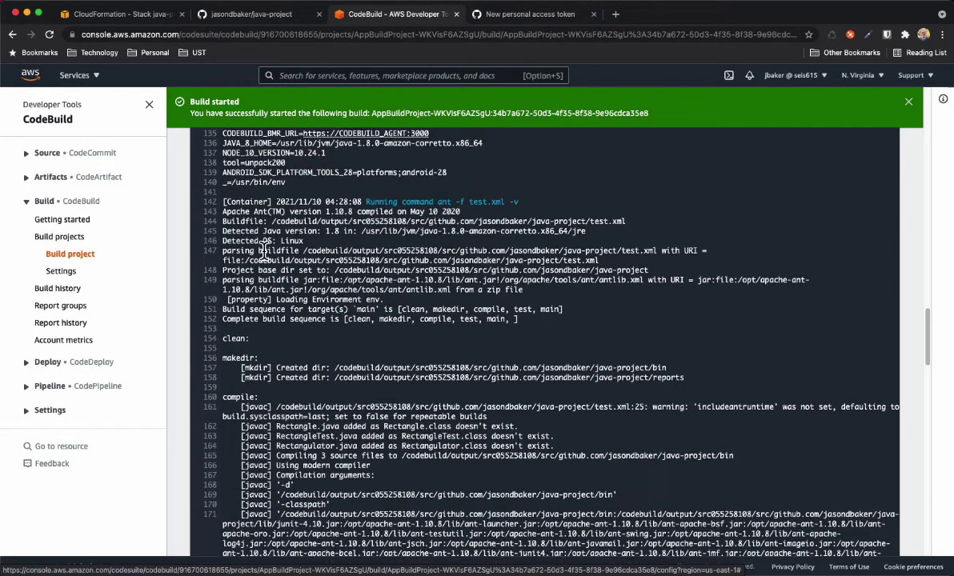
scroll(262, 250, "down", 3)
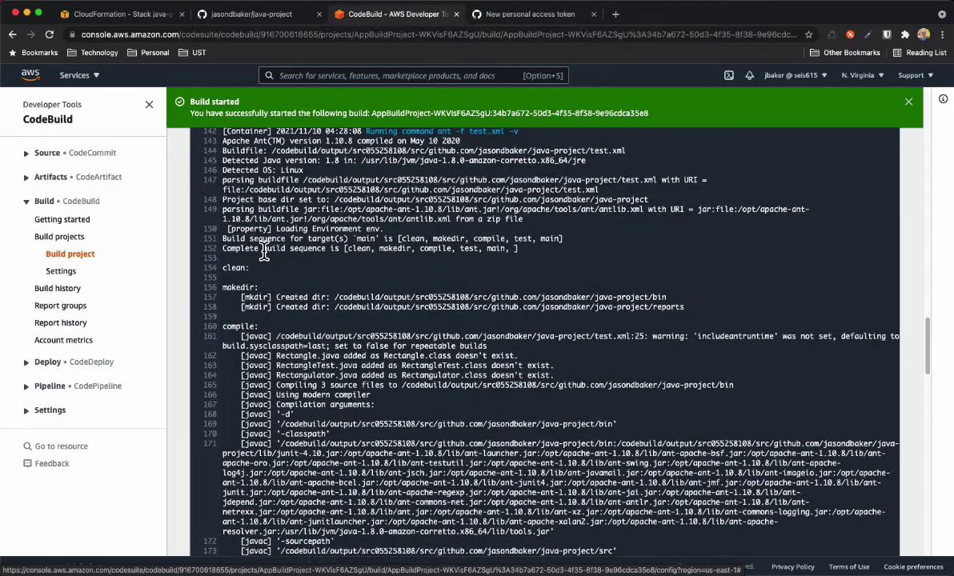
scroll(262, 250, "down", 10)
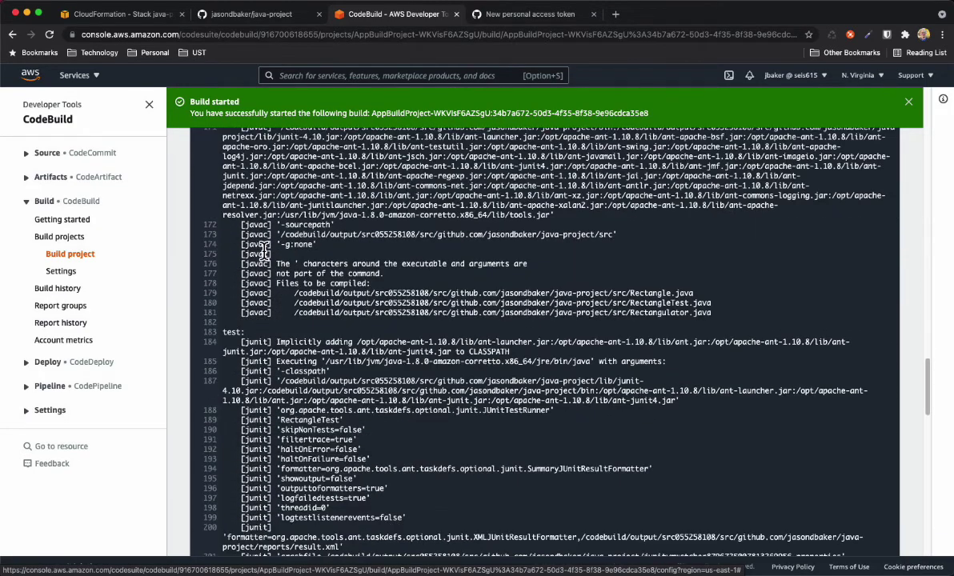
scroll(262, 251, "down", 8)
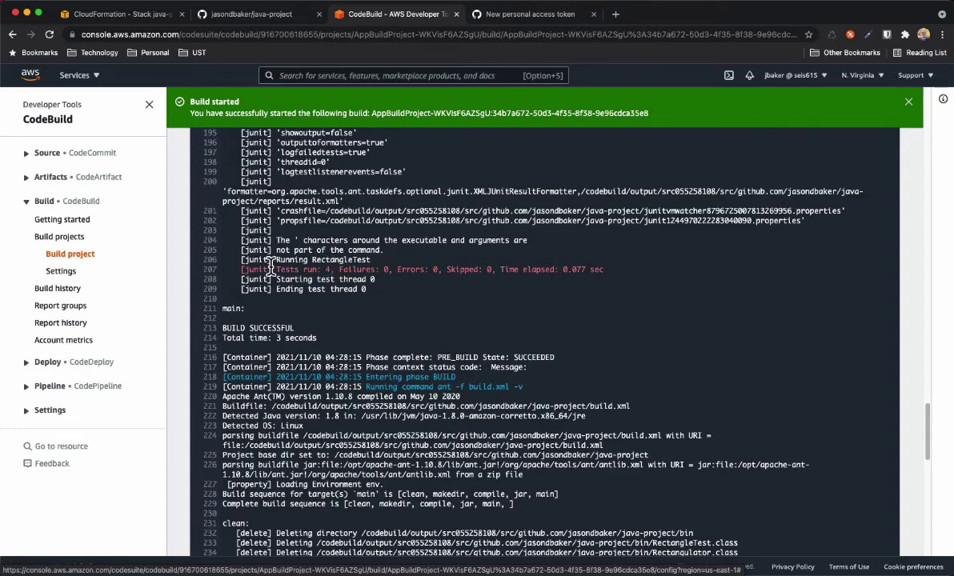
scroll(270, 264, "down", 3)
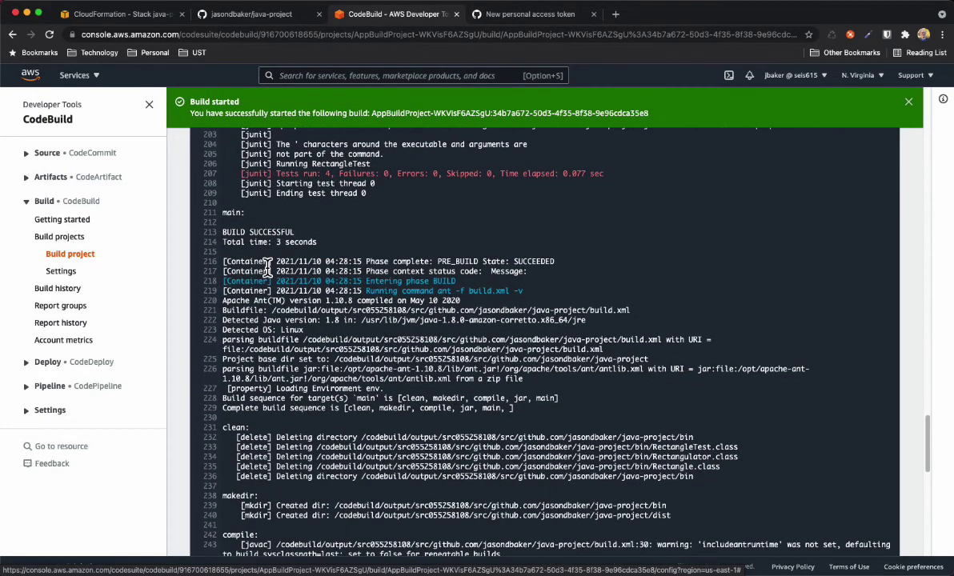
scroll(268, 264, "down", 5)
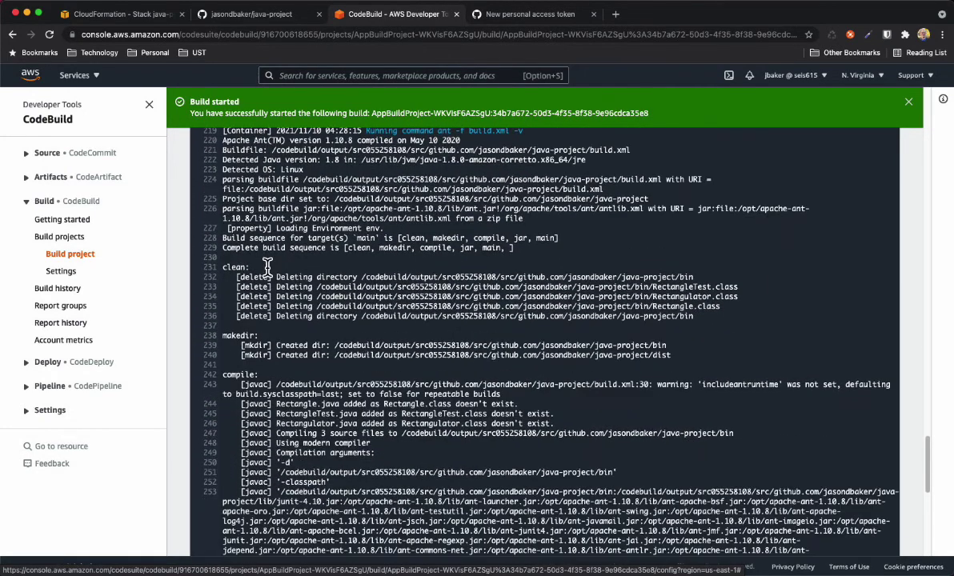
scroll(268, 268, "down", 3)
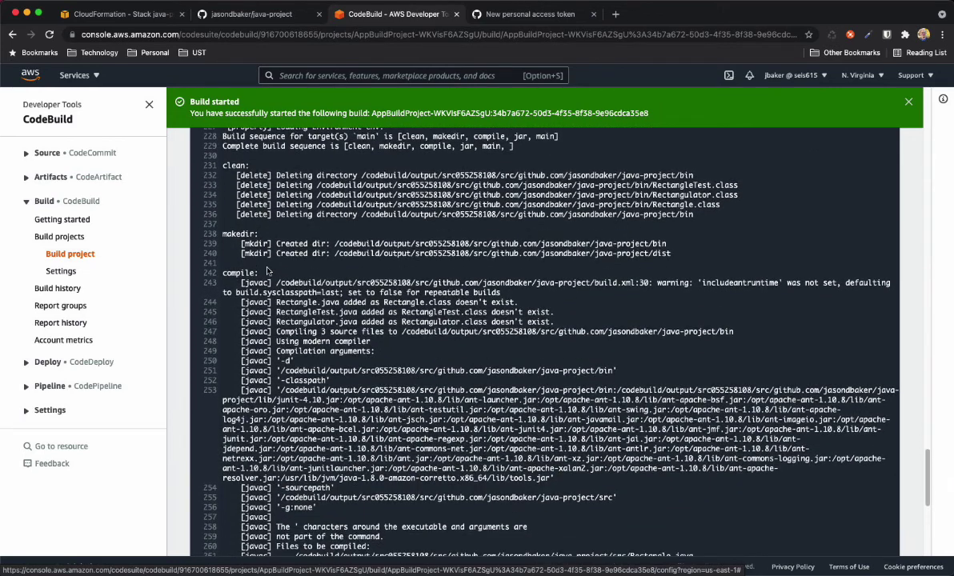
scroll(268, 272, "down", 6)
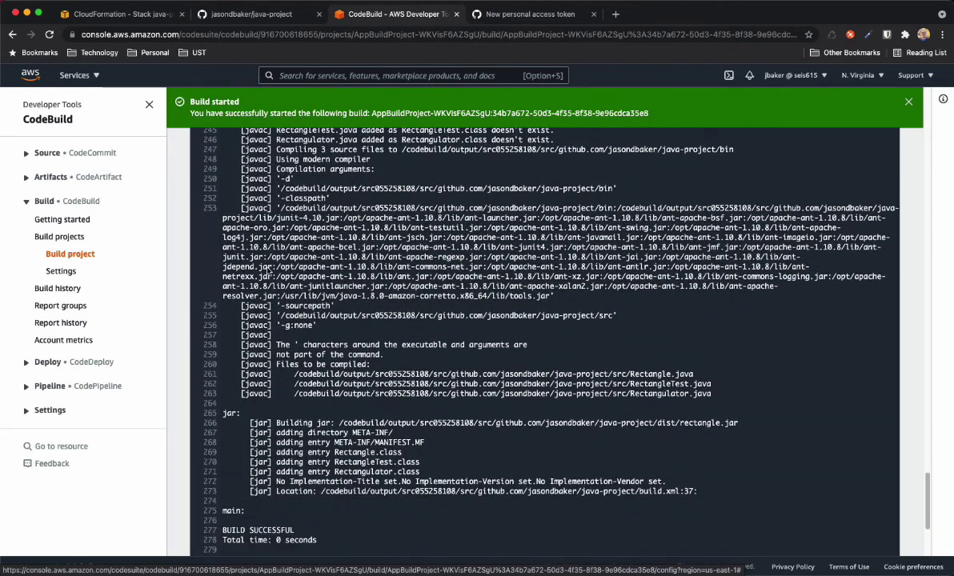
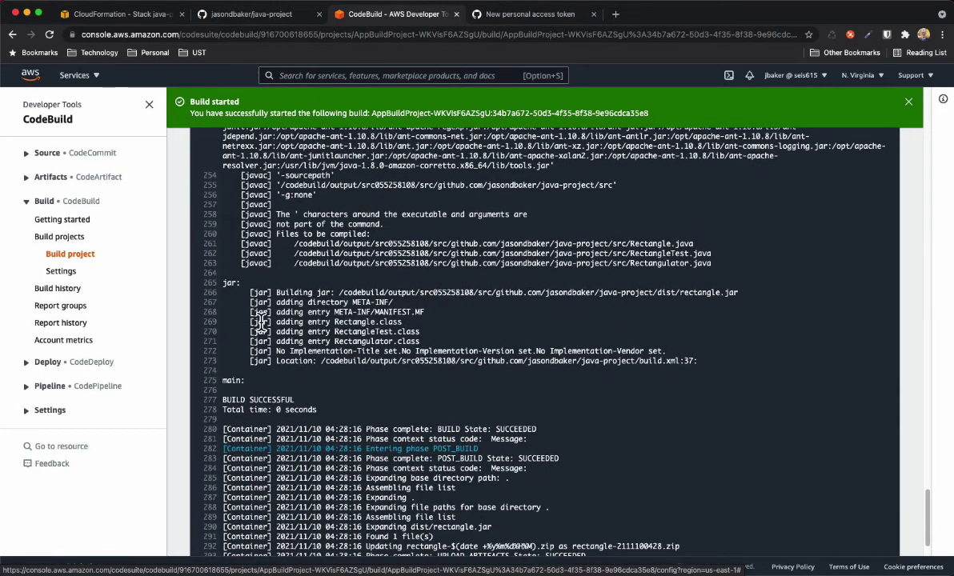
Close the green 'Build started' banner and scroll back up to the Succeeded build's status summary
scroll(261, 323, "down", 3)
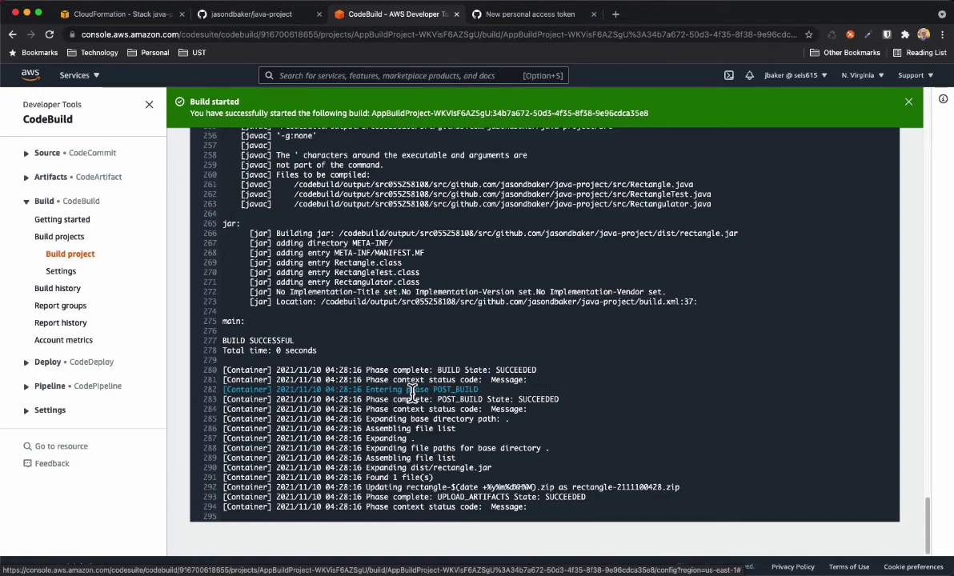
scroll(400, 376, "up", 6)
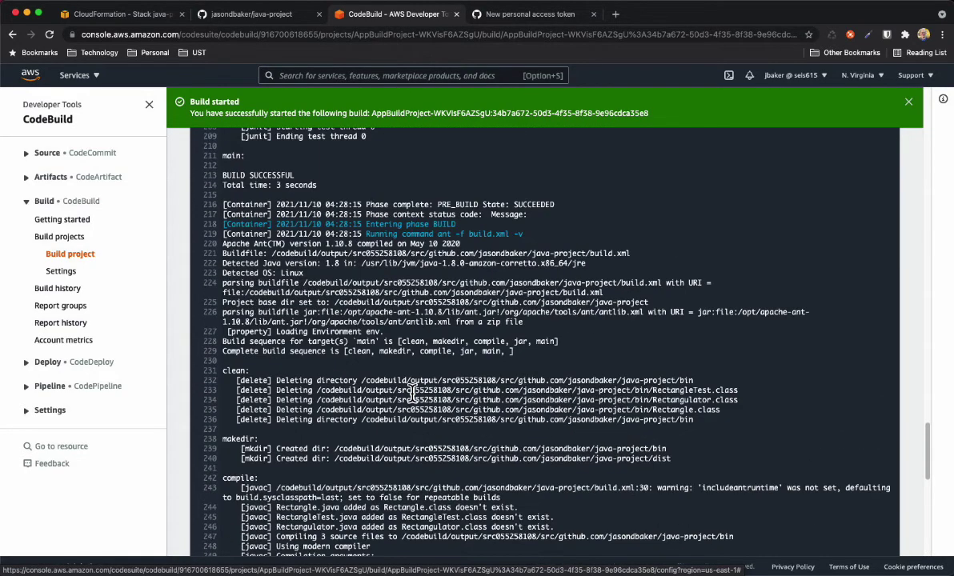
left_click(909, 103)
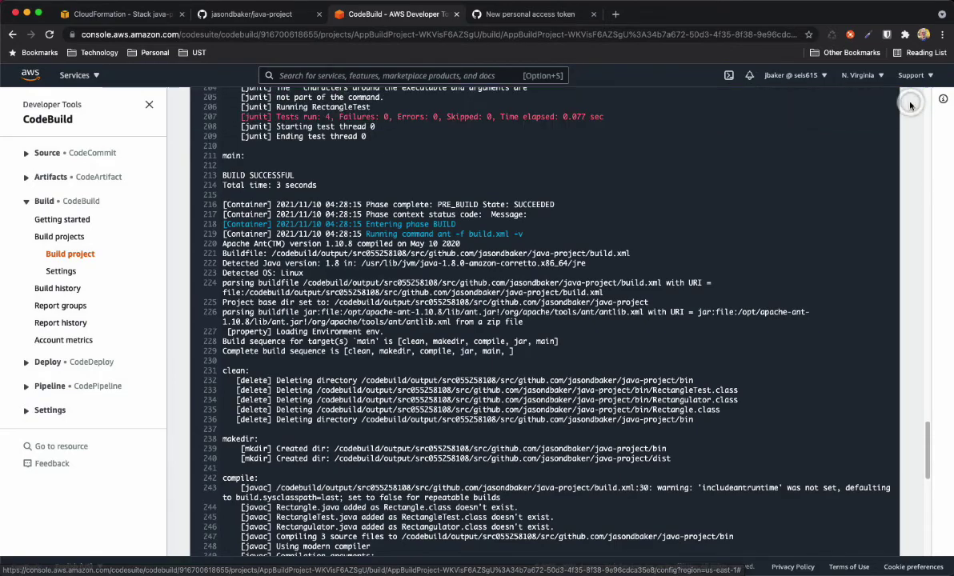
scroll(336, 278, "up", 20)
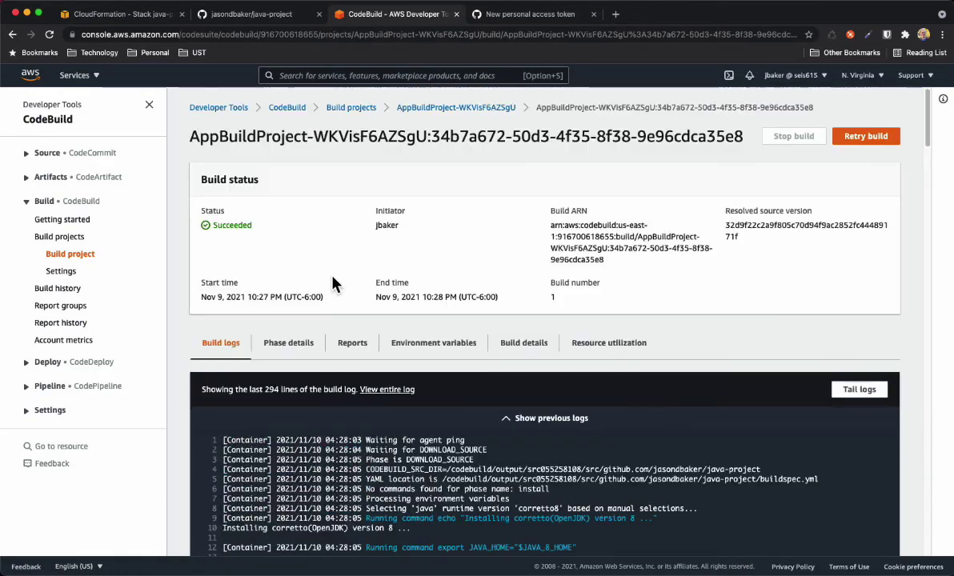
Show the java-project-build stack's six resources and open ArtifactBucket in a new tab
left_click(119, 16)
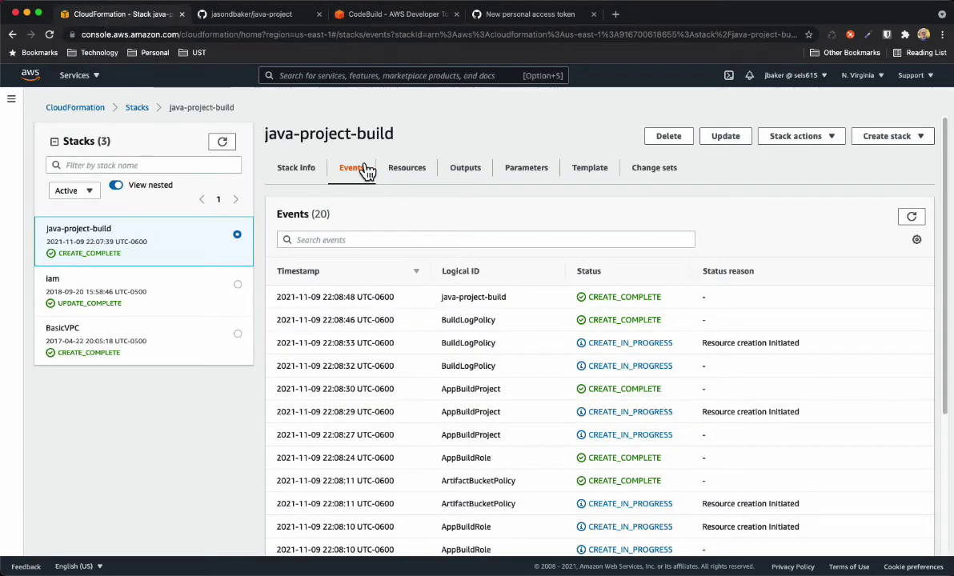
left_click(408, 171)
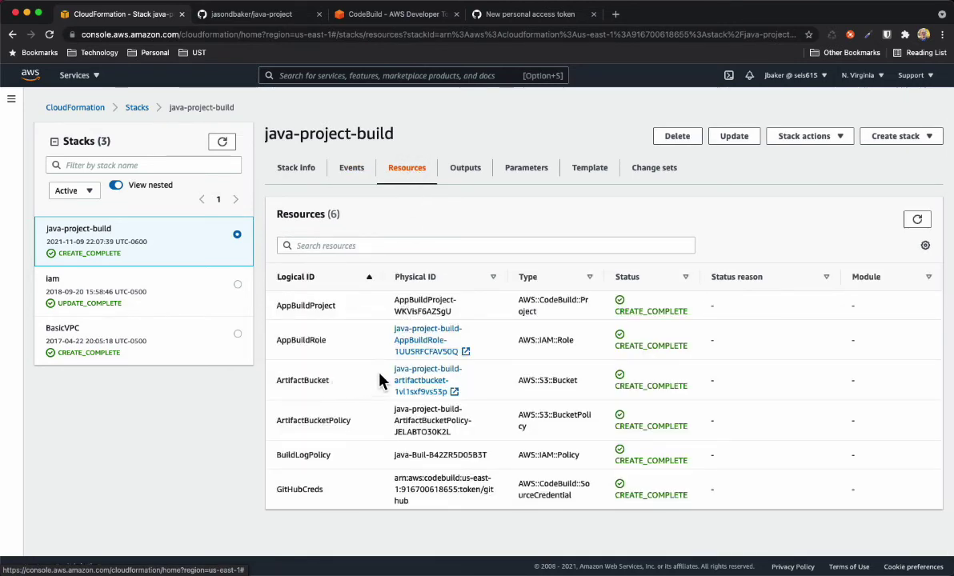
right_click(436, 389)
left_click(459, 389)
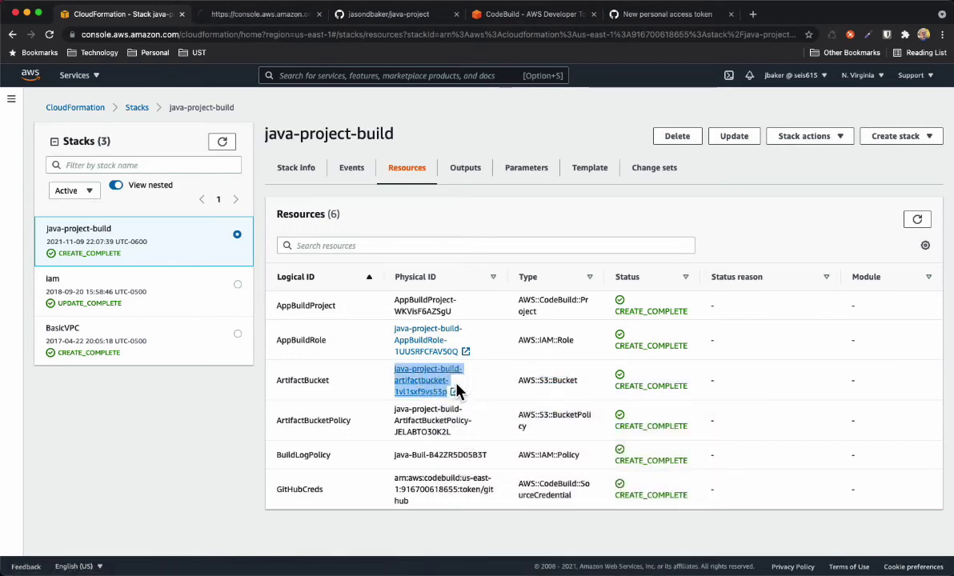
Confirm the bucket holds only rectangle-2111100428.zip (1.7 KB), then return to the CodeBuild build
left_click(266, 16)
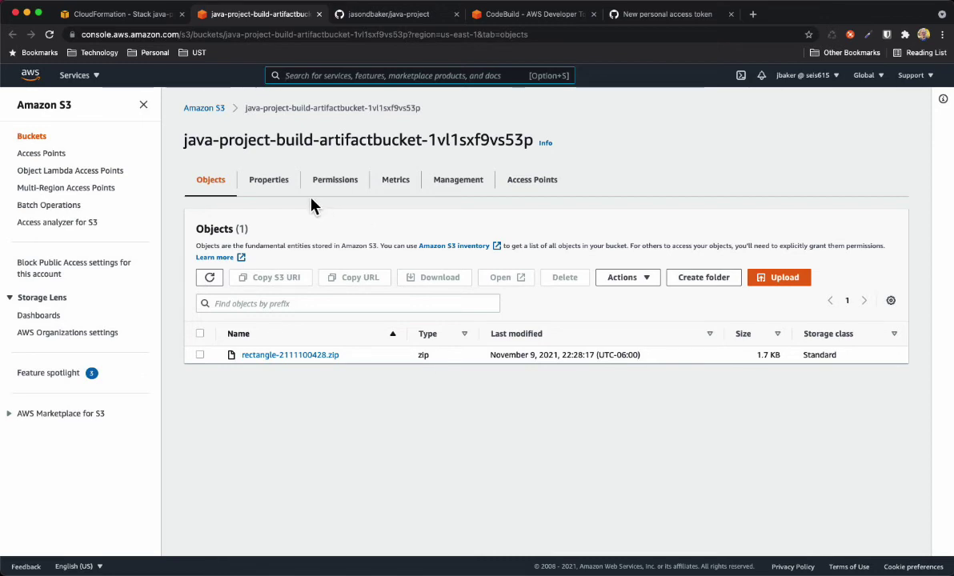
left_click(536, 15)
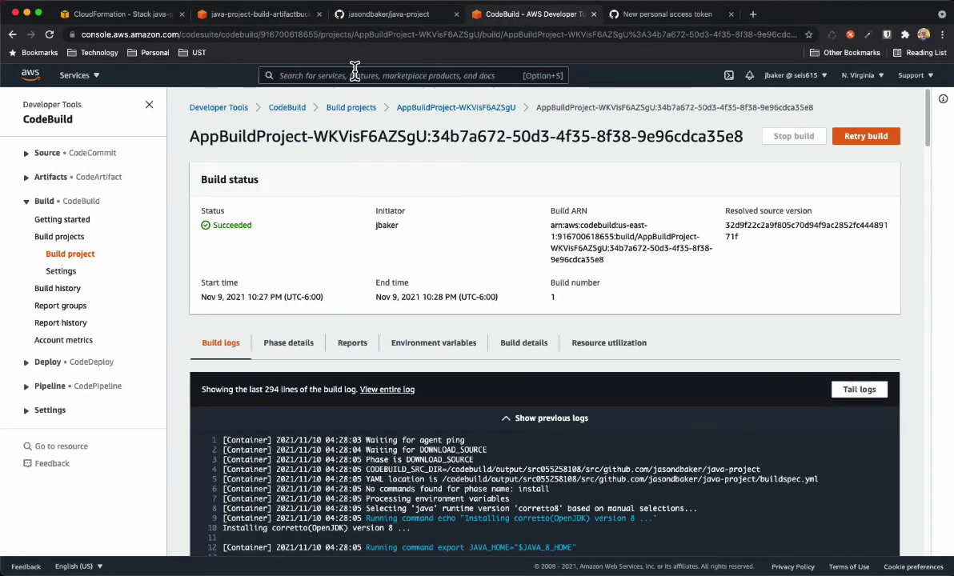
Open AppBuildProject-WKVisF6AZSgU from Build projects and view build 1 Succeeded in its history
left_click(360, 108)
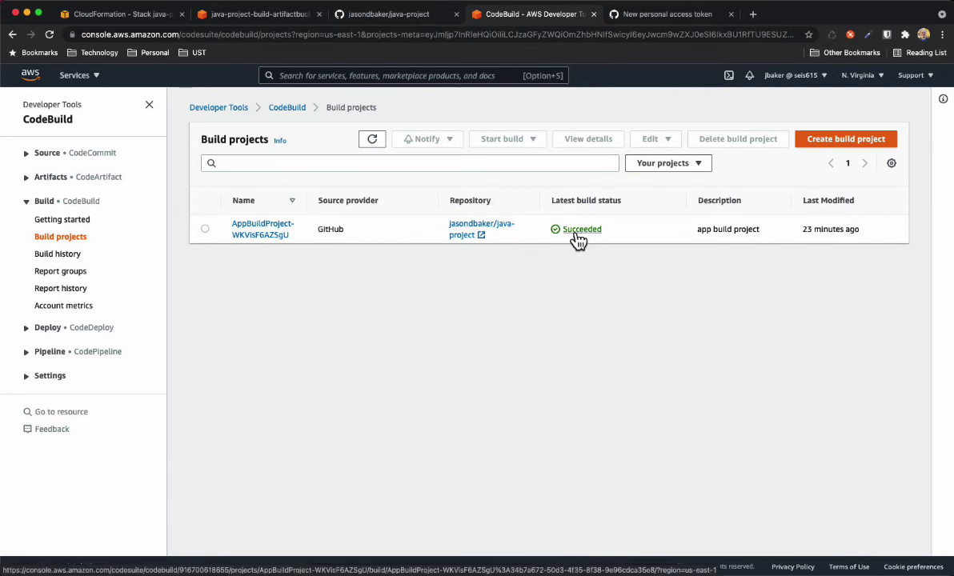
left_click(256, 232)
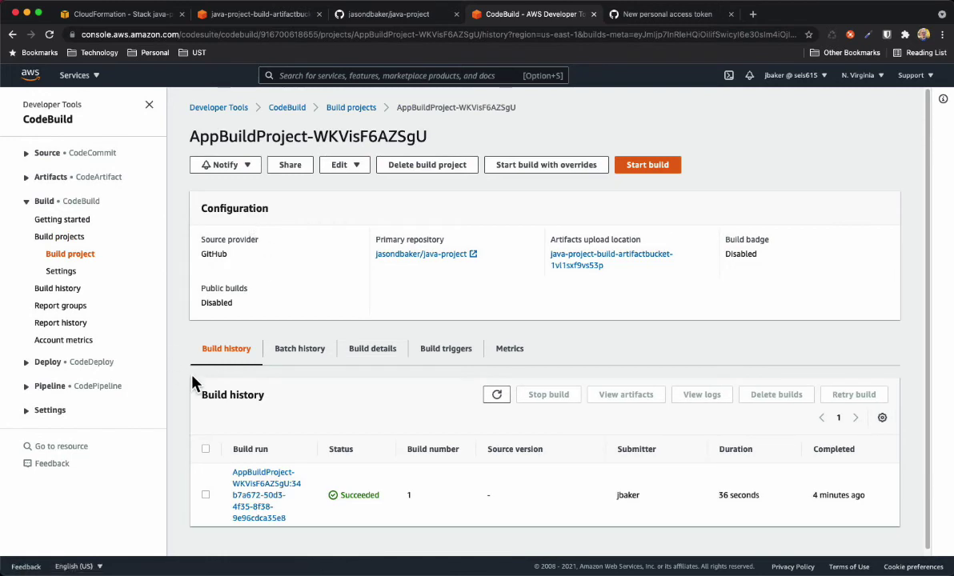
scroll(180, 352, "down", 1)
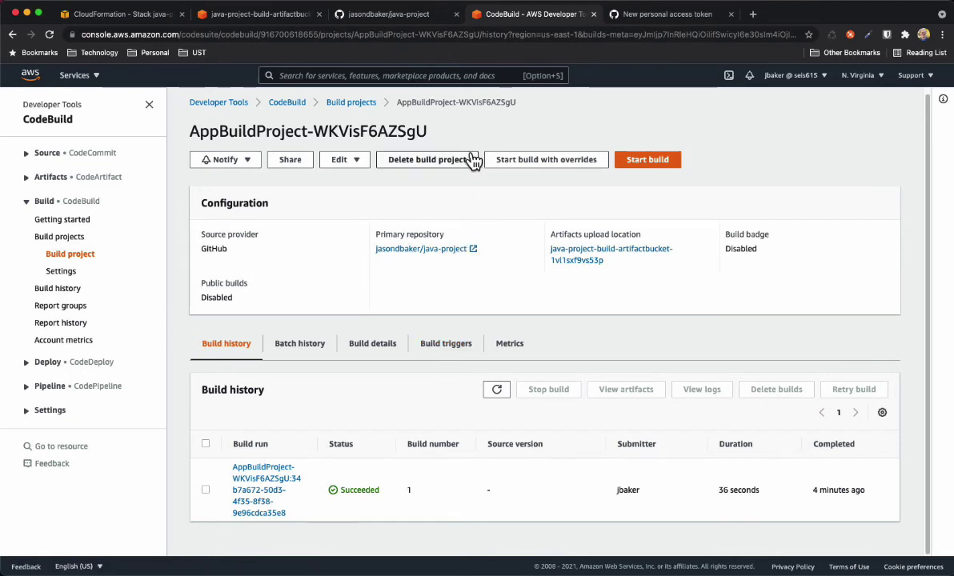
Check java-project's Settings > Webhooks for the CodeBuild hook, then return to the Code tab
left_click(398, 17)
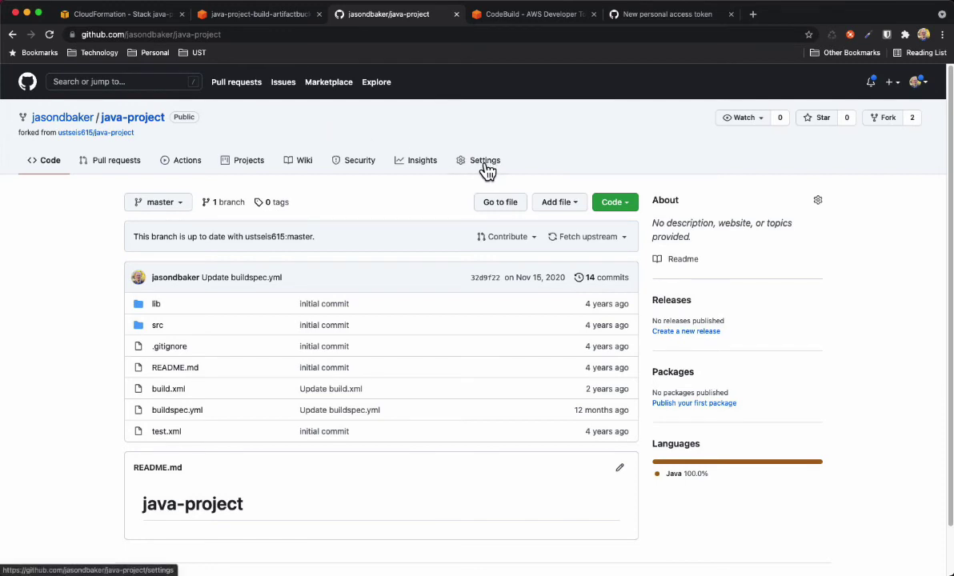
left_click(486, 165)
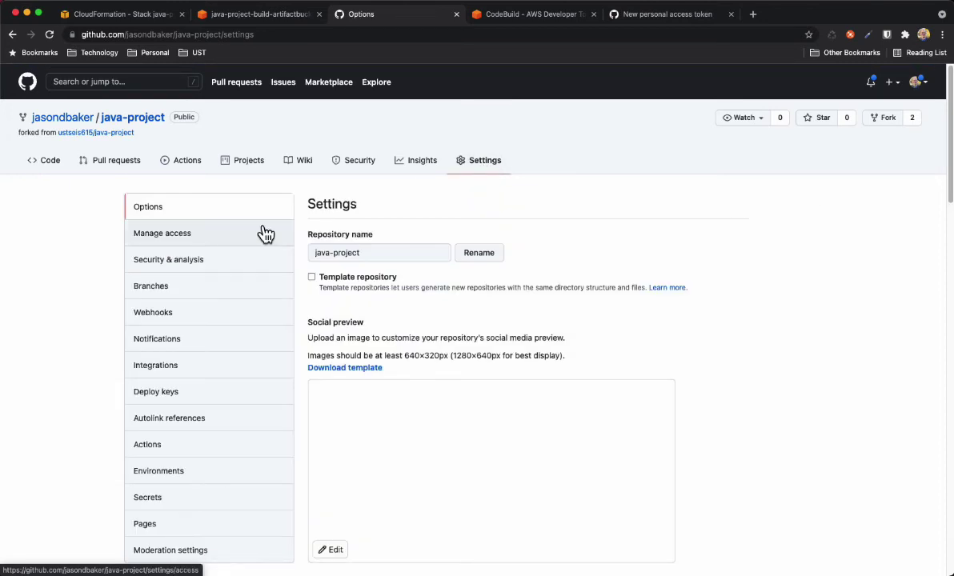
left_click(153, 313)
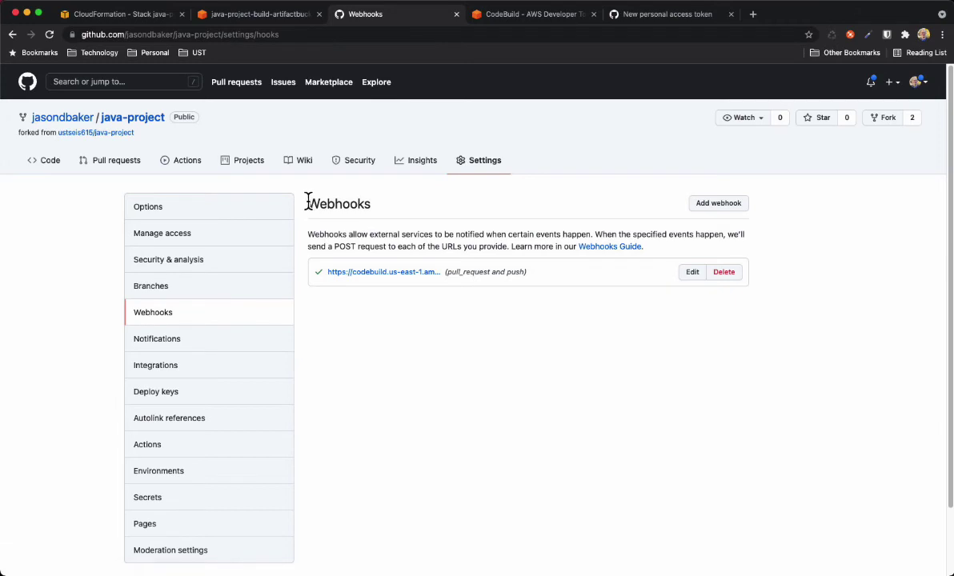
left_click(51, 163)
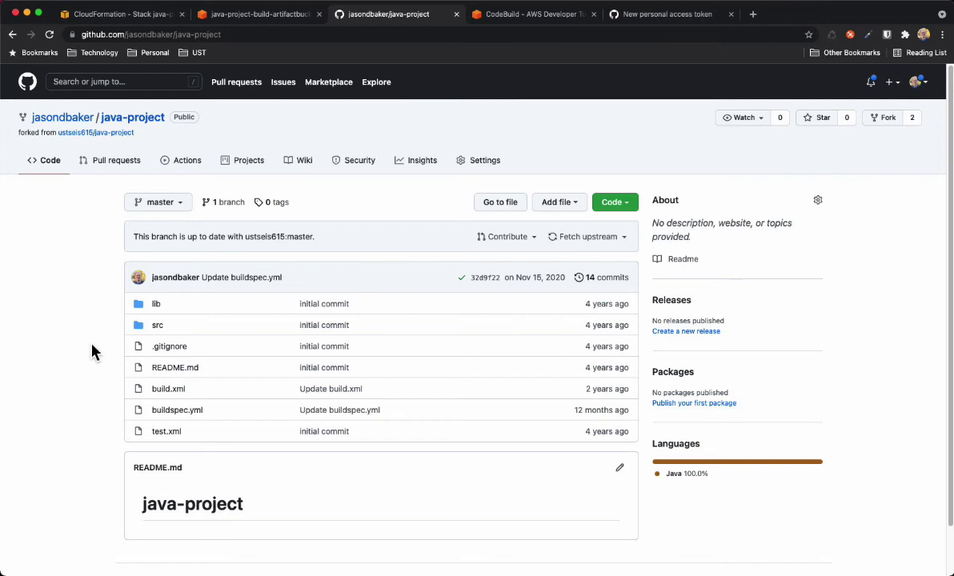
Edit README.md, adding the line 'This is a change.' below the heading
left_click(174, 370)
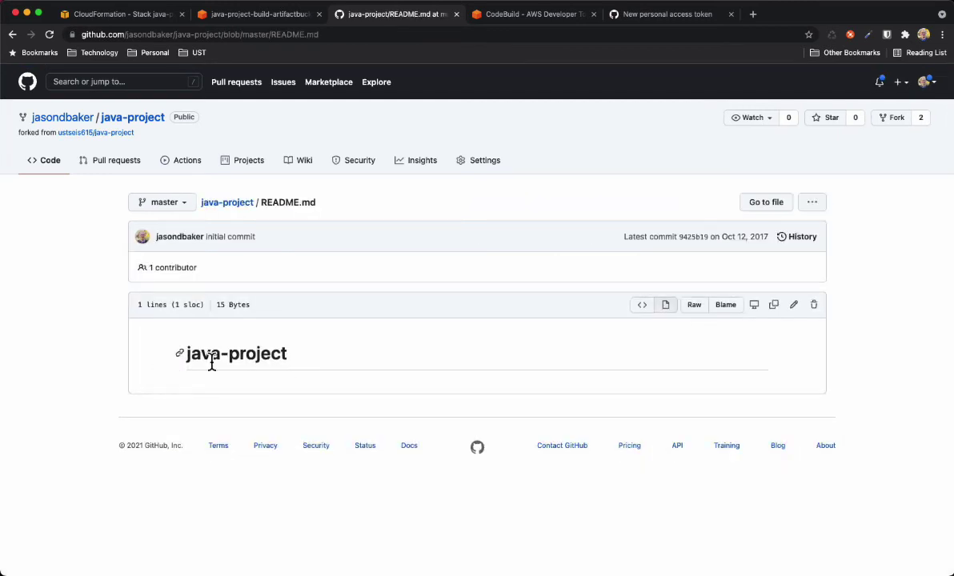
left_click(796, 310)
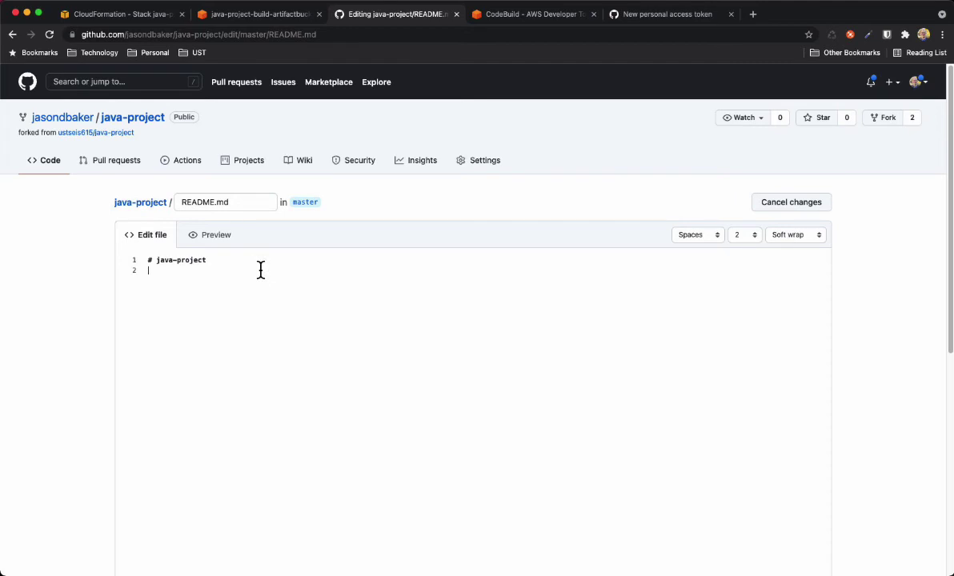
left_click(260, 269)
key("Return")
type("This is a change.")
Commit the README change directly to master and return to the java-project overview
scroll(851, 323, "down", 10)
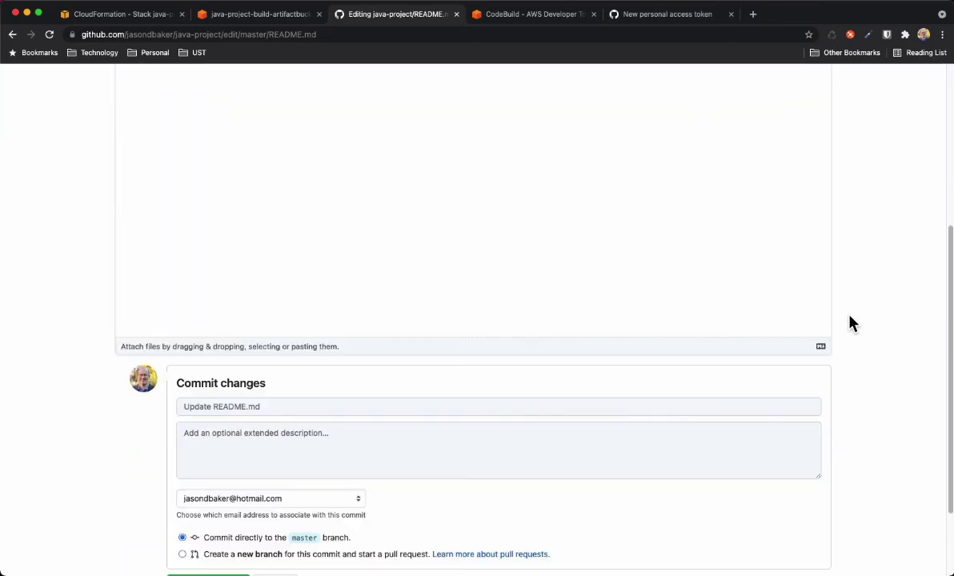
scroll(851, 322, "down", 3)
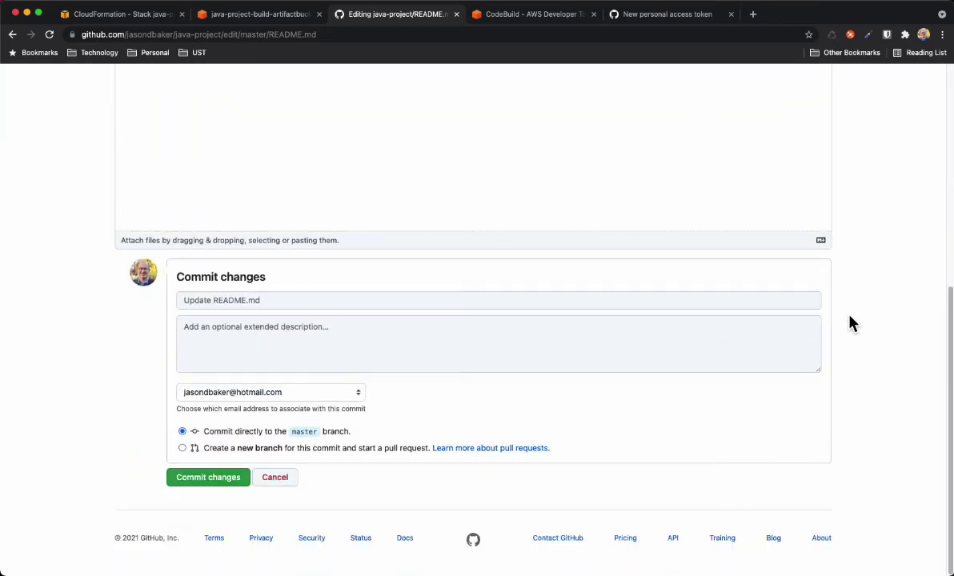
left_click(207, 478)
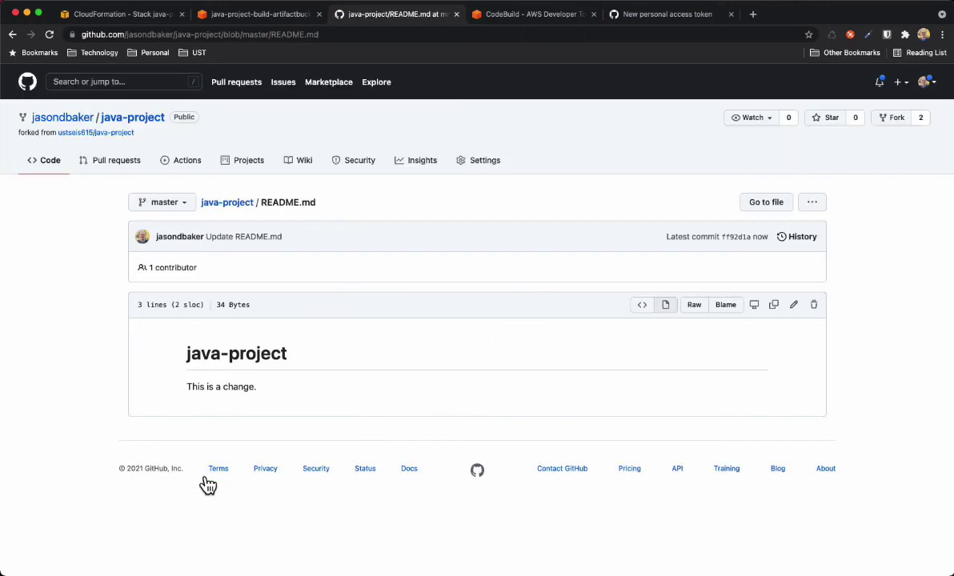
left_click(225, 205)
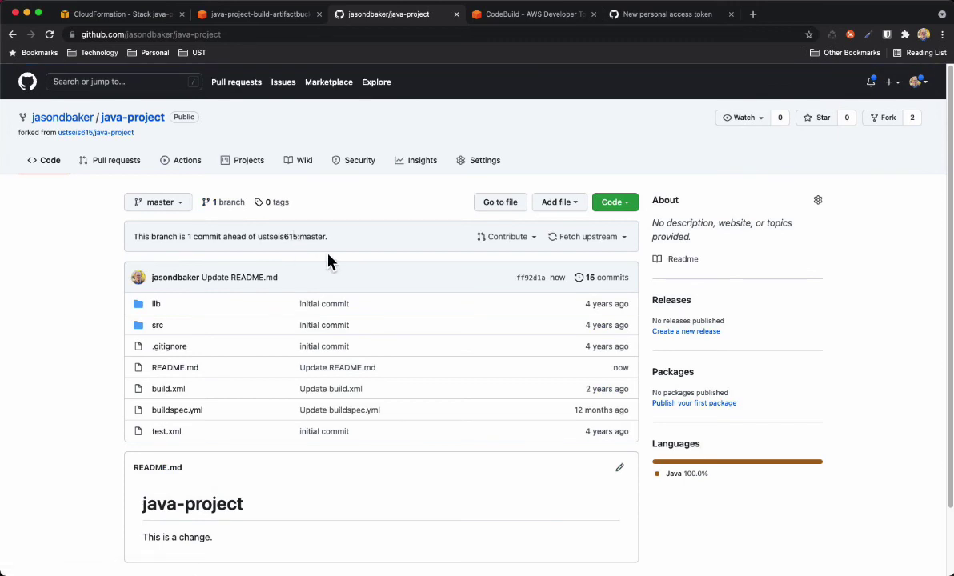
Refresh AppBuildProject's build history to show webhook-triggered build 2 In progress
left_click(542, 16)
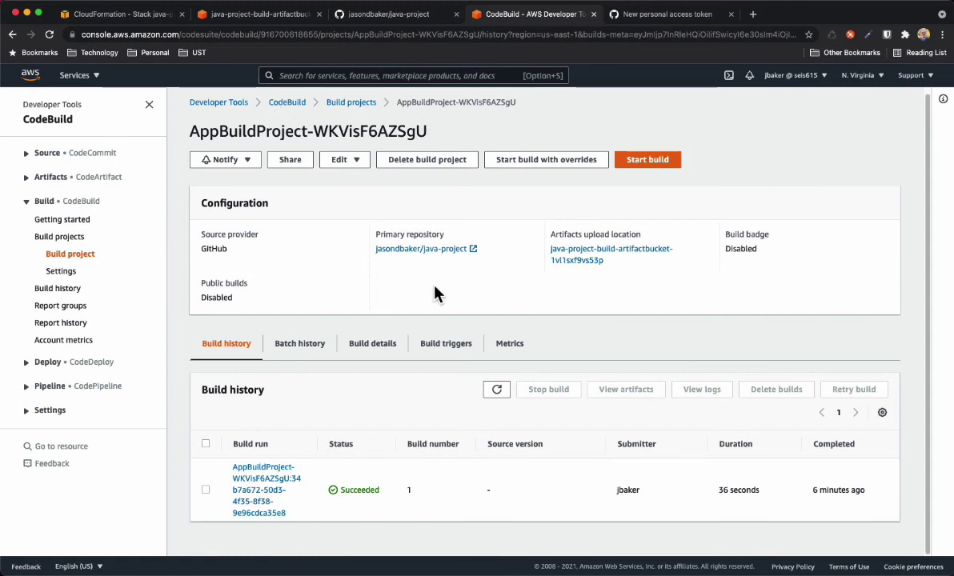
left_click(496, 390)
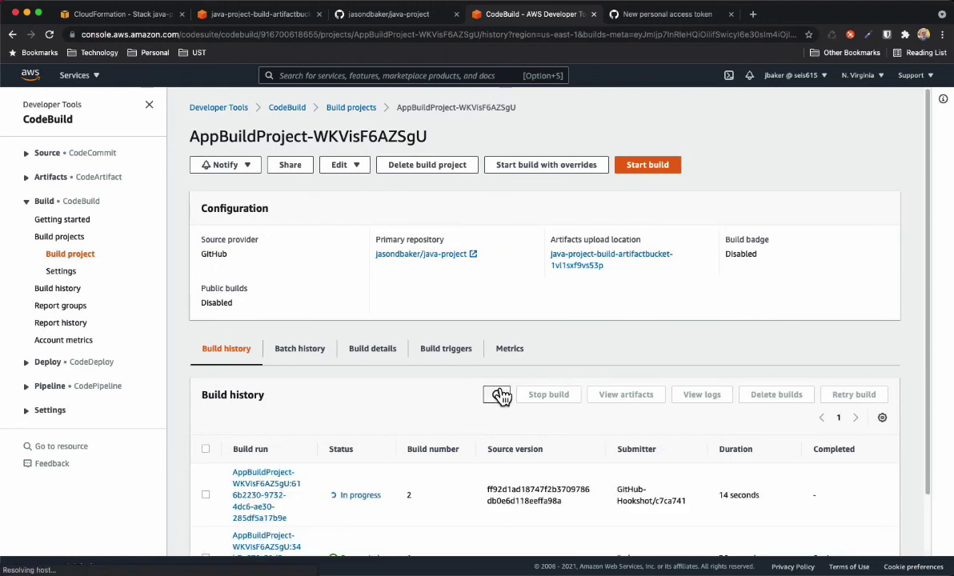
scroll(178, 409, "down", 2)
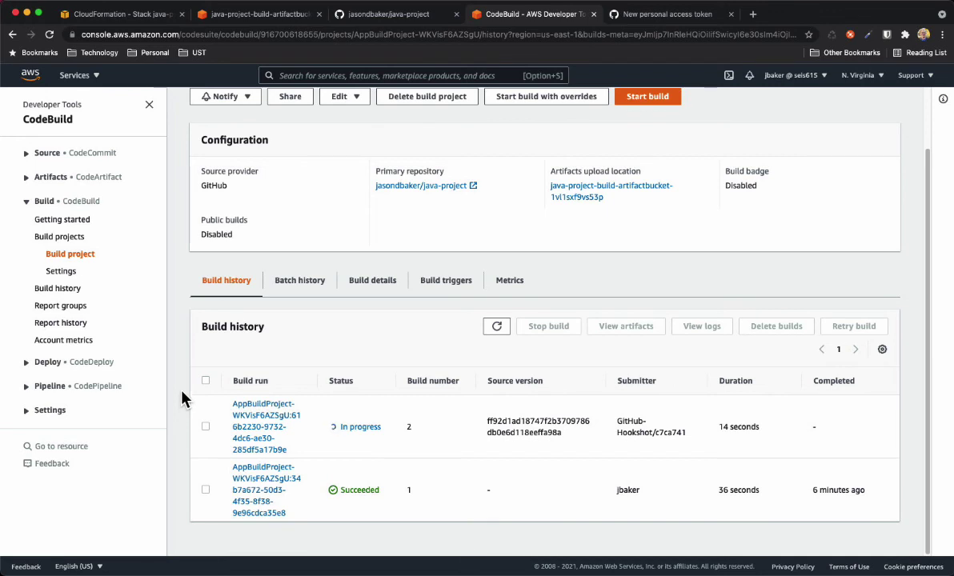
Follow build 2's log down to BUILD SUCCESSFUL and the uploaded rectangle-2111100434.zip, then switch to S3
left_click(259, 424)
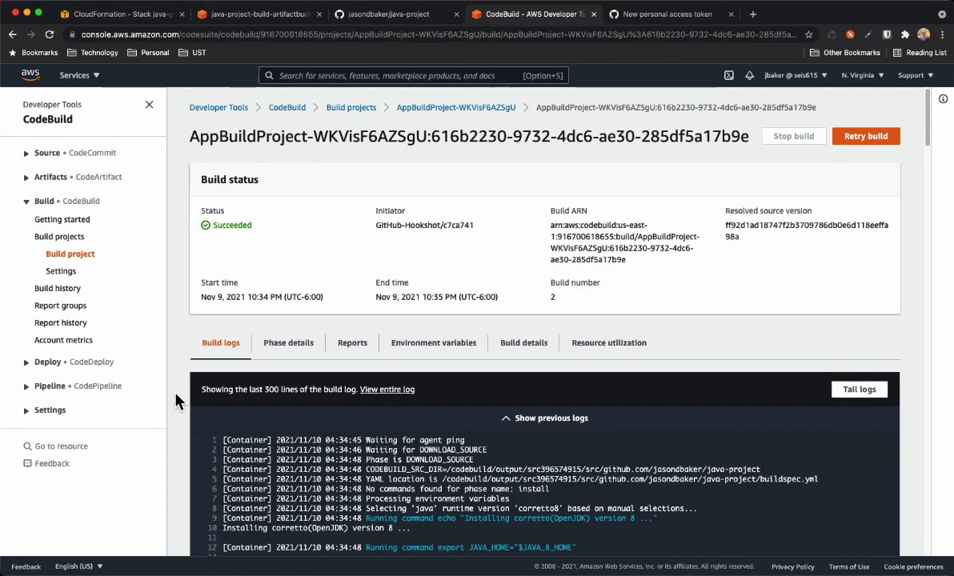
scroll(191, 406, "down", 1)
scroll(190, 405, "down", 10)
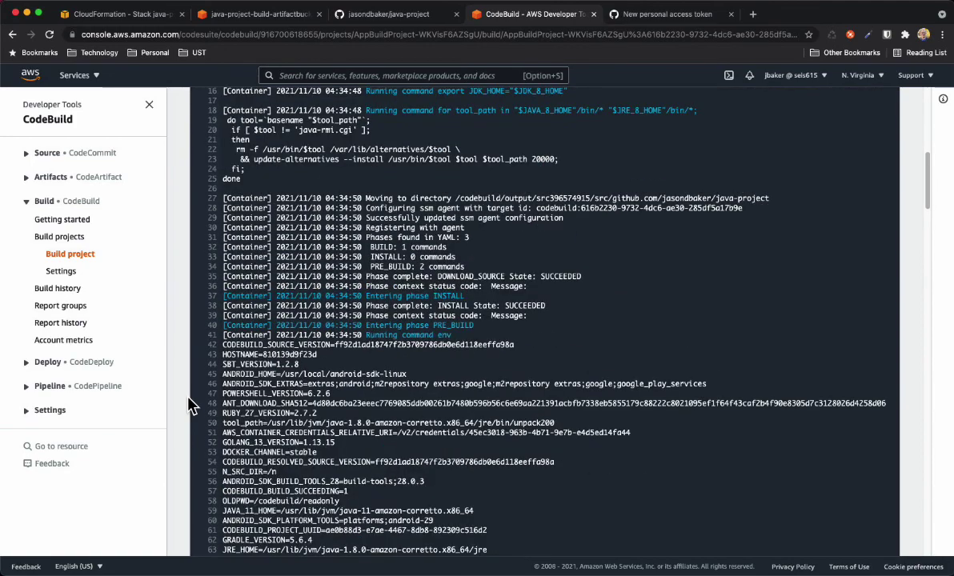
scroll(191, 406, "down", 8)
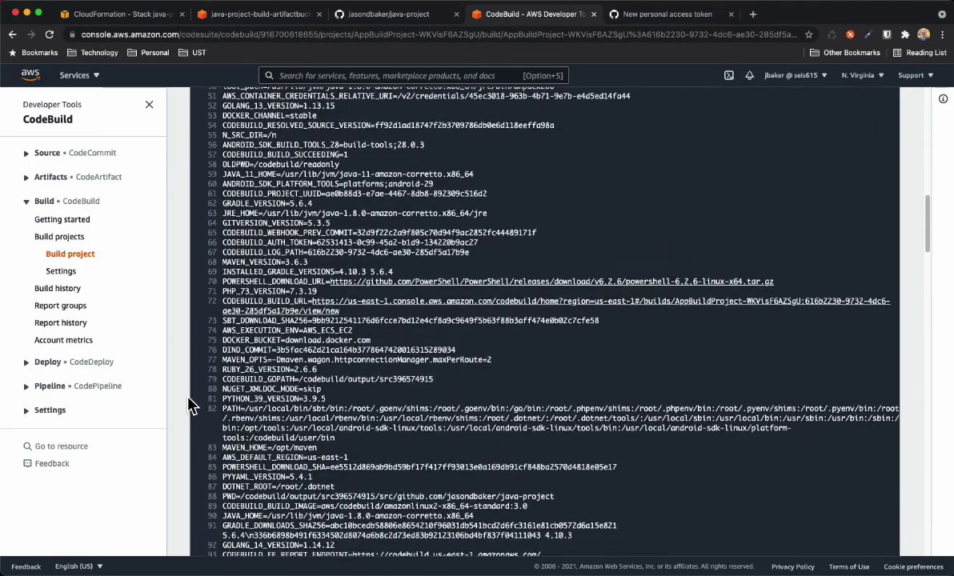
scroll(190, 406, "down", 4)
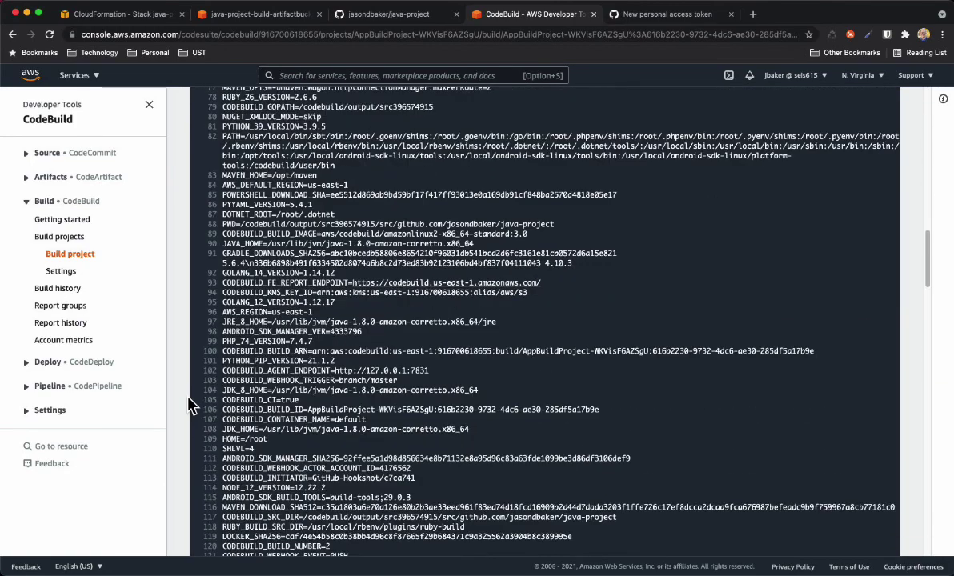
scroll(190, 405, "down", 2)
scroll(181, 404, "down", 15)
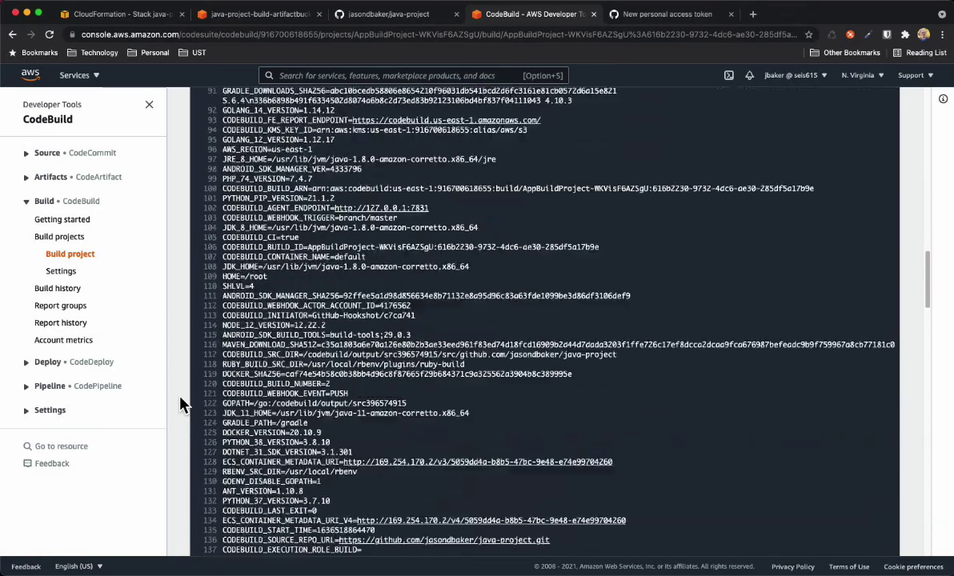
scroll(181, 404, "down", 15)
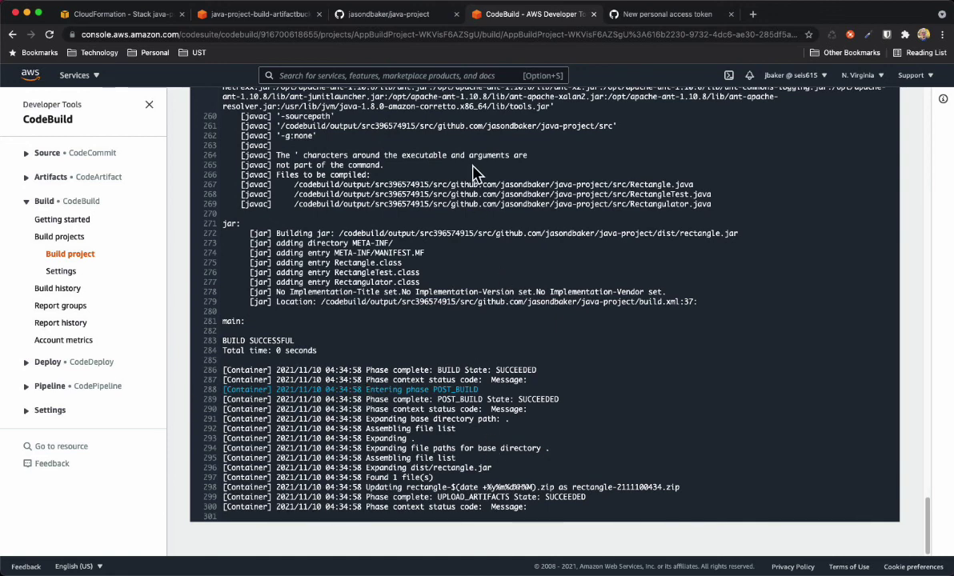
left_click(260, 16)
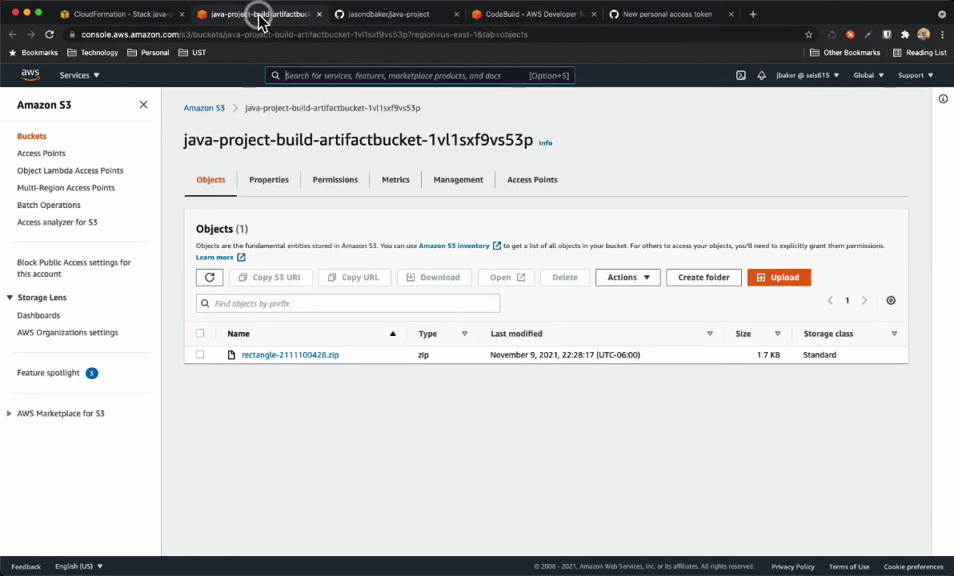
Refresh the artifact bucket's Objects list to look for the second rectangle zip
left_click(210, 278)
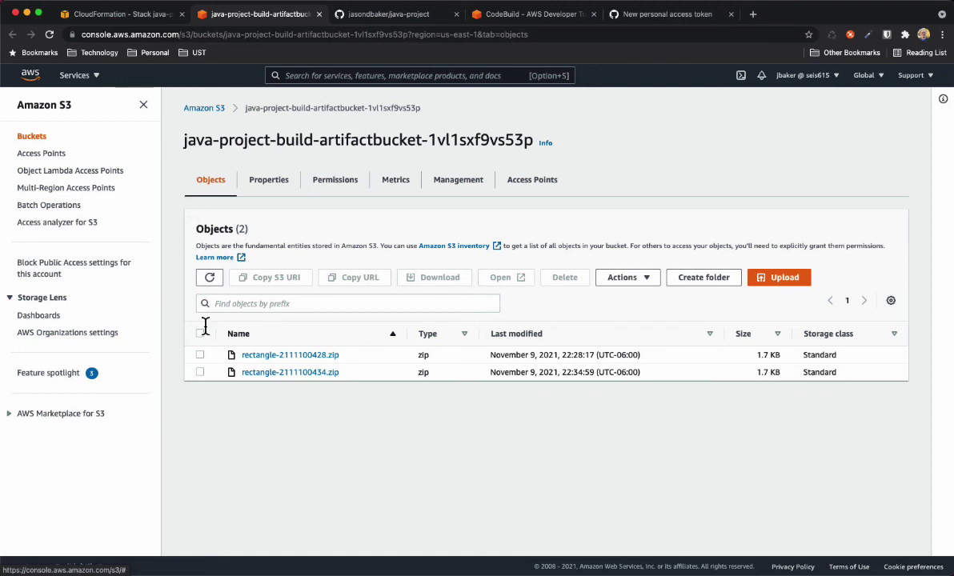
left_click(200, 355)
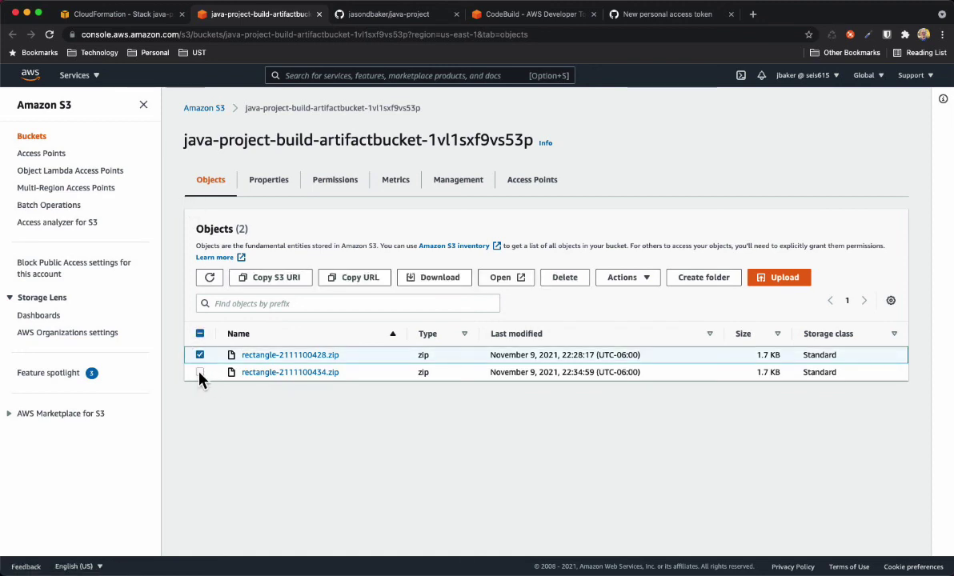
left_click(200, 373)
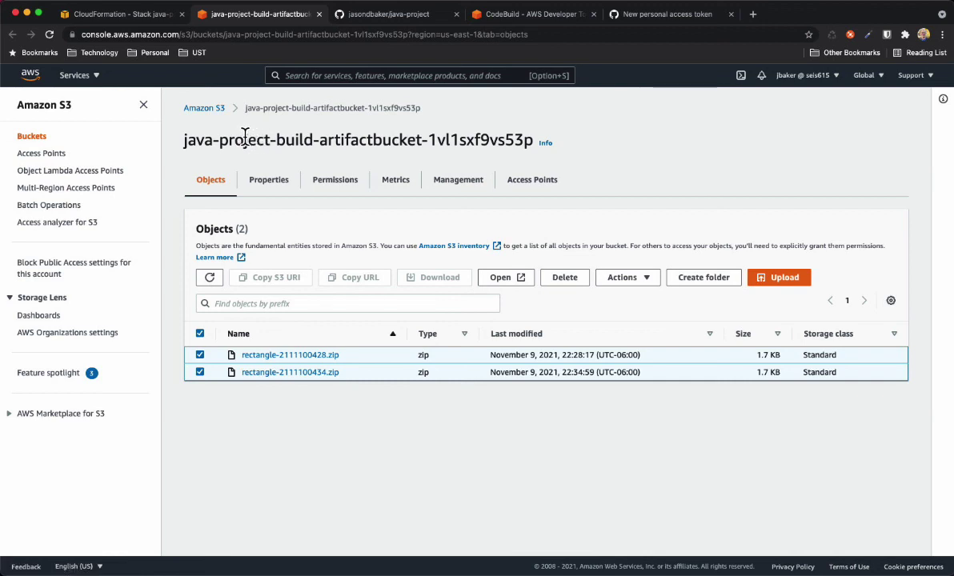
left_click(199, 355)
left_click(199, 372)
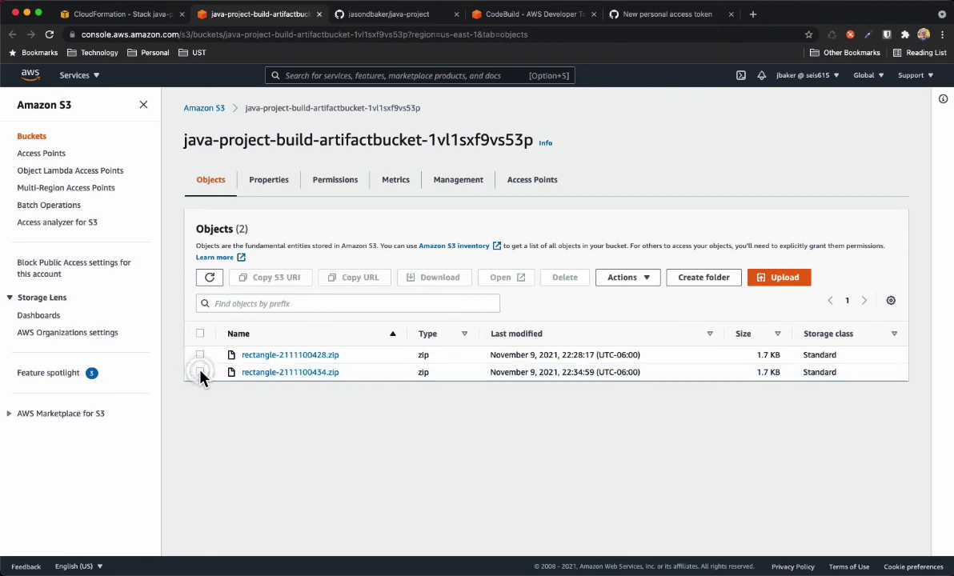